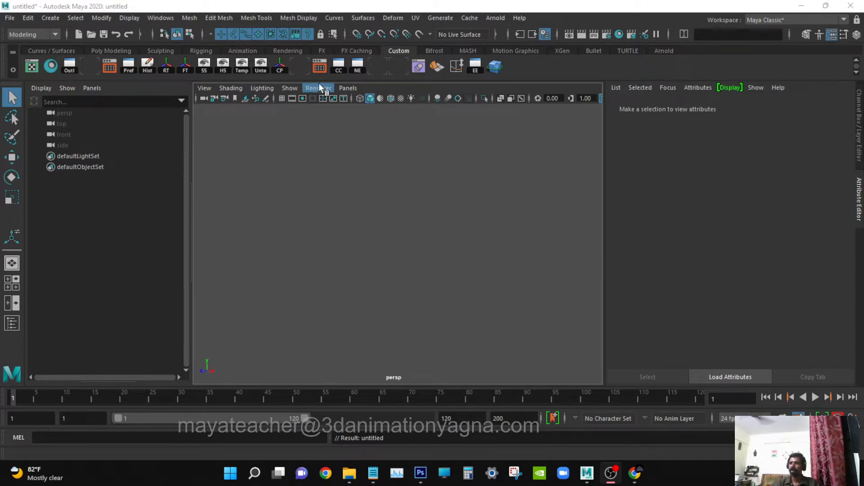
Show the grid in the perspective viewport.
{"action": "left_click", "coordinate": [288, 88]}
{"action": "left_click", "coordinate": [330, 436]}
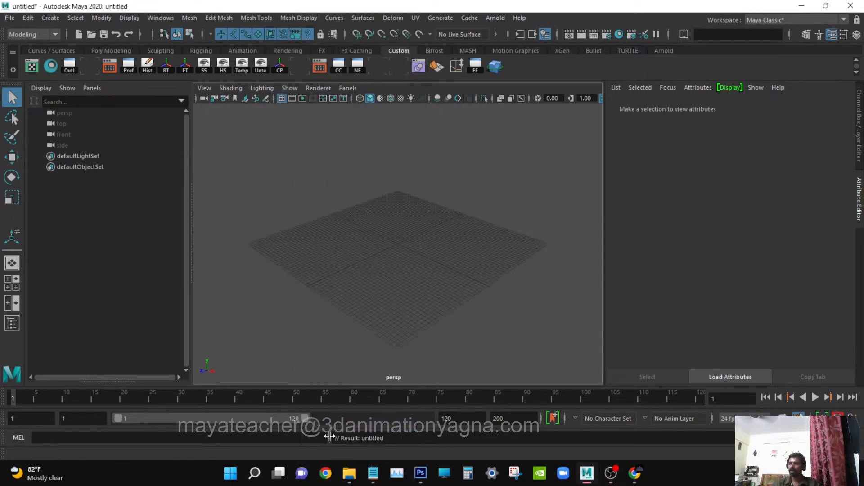
{"action": "left_click_drag", "start_coordinate": [357, 255], "coordinate": [370, 234], "text": "alt"}
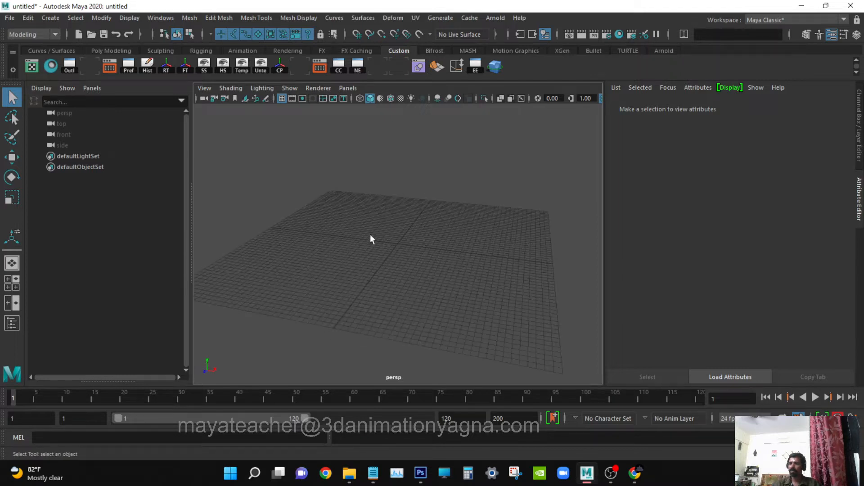
Create a polygon plane and set its width and height to 25.8.
{"action": "left_click", "coordinate": [50, 18]}
{"action": "mouse_move", "coordinate": [84, 57]}
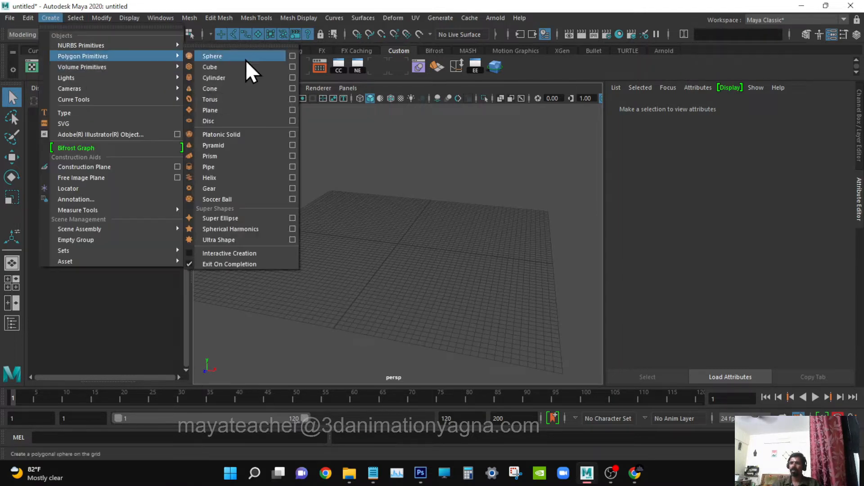
{"action": "left_click", "coordinate": [225, 113]}
{"action": "left_click", "coordinate": [831, 36]}
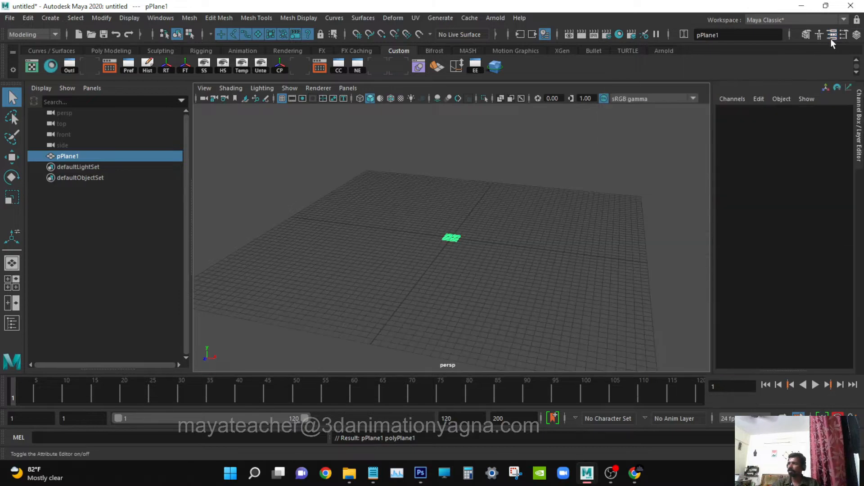
{"action": "left_click", "coordinate": [736, 229]}
{"action": "left_click_drag", "start_coordinate": [804, 239], "coordinate": [804, 248]}
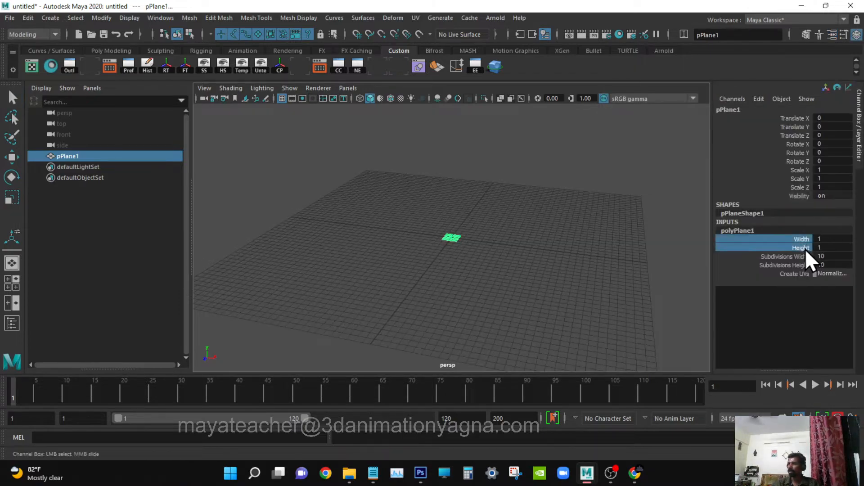
{"action": "middle_click_drag", "start_coordinate": [506, 241], "coordinate": [637, 239]}
{"action": "left_click_drag", "start_coordinate": [637, 239], "coordinate": [506, 251], "text": "alt"}
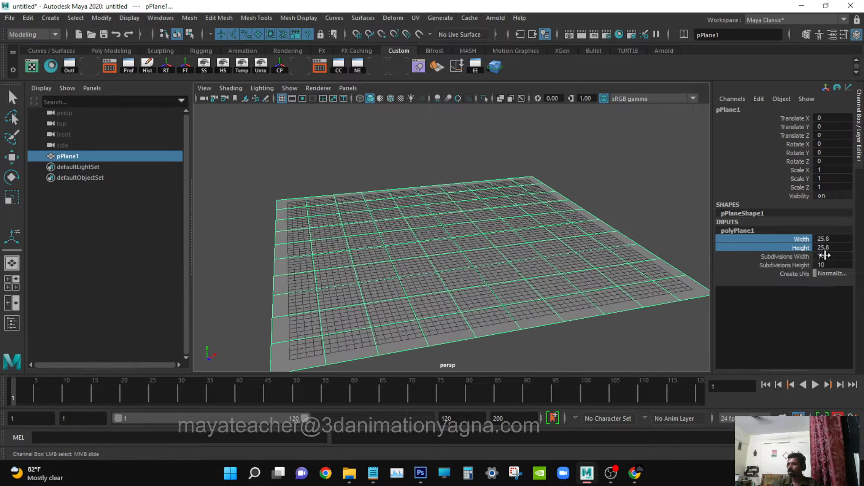
Set the plane's width and height subdivisions to 70 each.
{"action": "left_click_drag", "start_coordinate": [827, 256], "coordinate": [832, 262]}
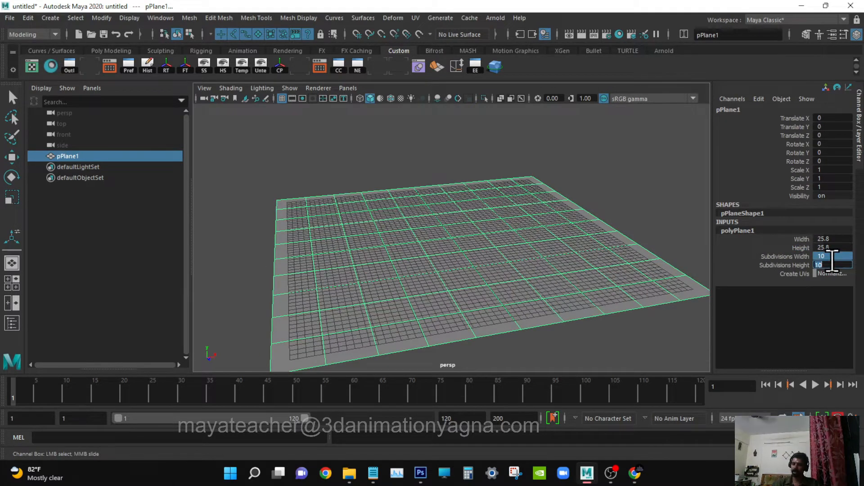
{"action": "type", "text": "6"}
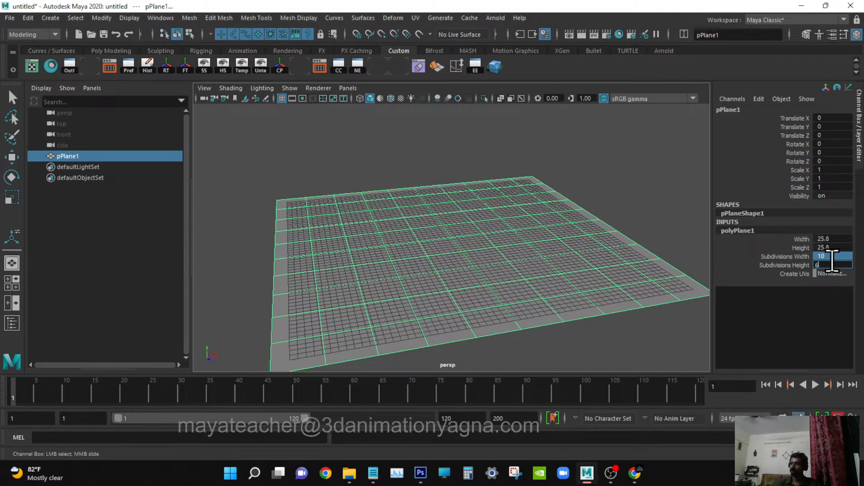
{"action": "type", "text": "0"}
{"action": "key", "text": "Return"}
{"action": "type", "text": "70"}
{"action": "key", "text": "Return"}
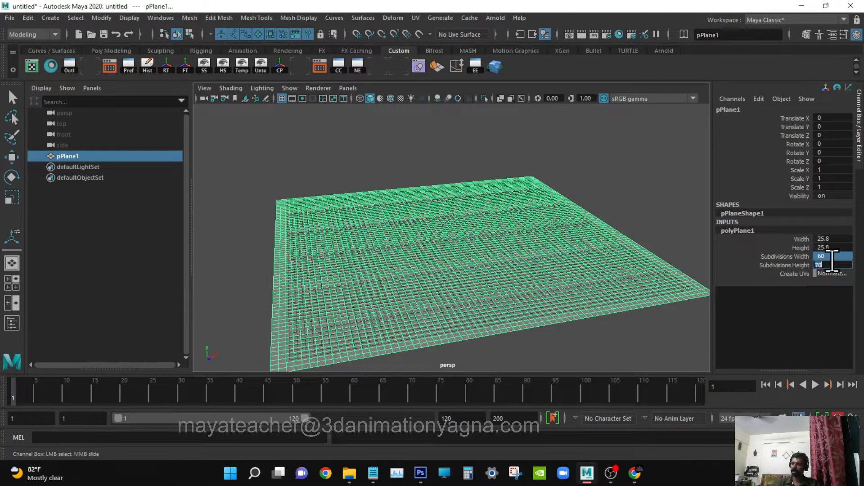
Hide the grid in the perspective viewport.
{"action": "left_click", "coordinate": [290, 87]}
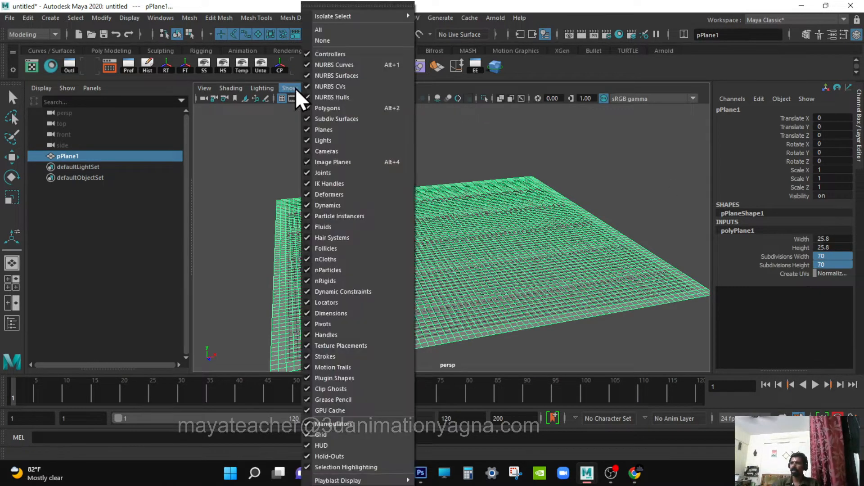
{"action": "left_click", "coordinate": [340, 435]}
{"action": "left_click_drag", "start_coordinate": [424, 322], "coordinate": [504, 305], "text": "alt"}
{"action": "left_click_drag", "start_coordinate": [446, 299], "coordinate": [439, 294], "text": "alt"}
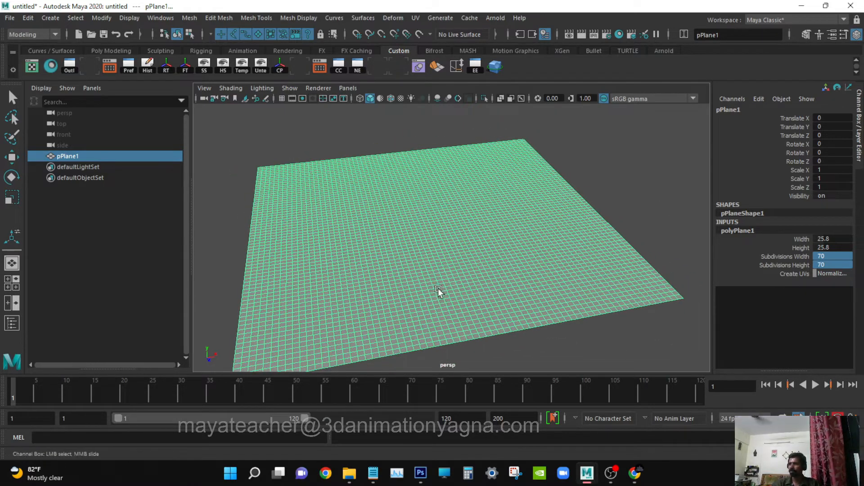
Rename the plane as terrain.
{"action": "double_click", "coordinate": [72, 156]}
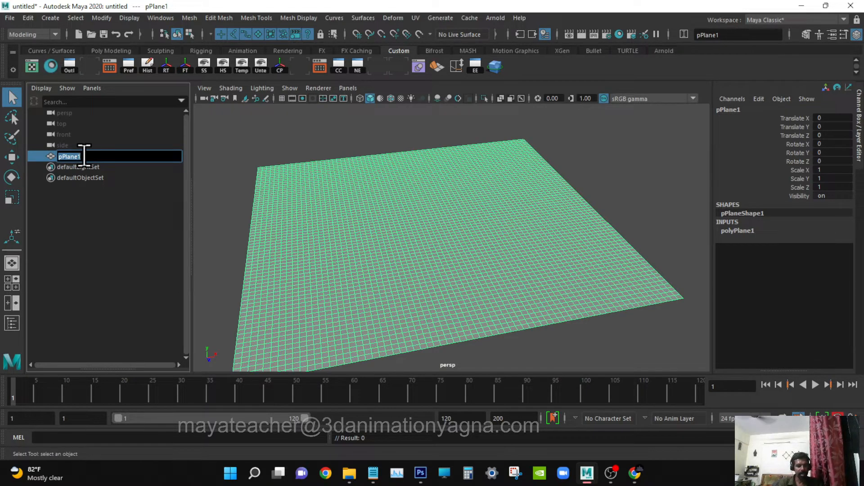
{"action": "type", "text": "terrain"}
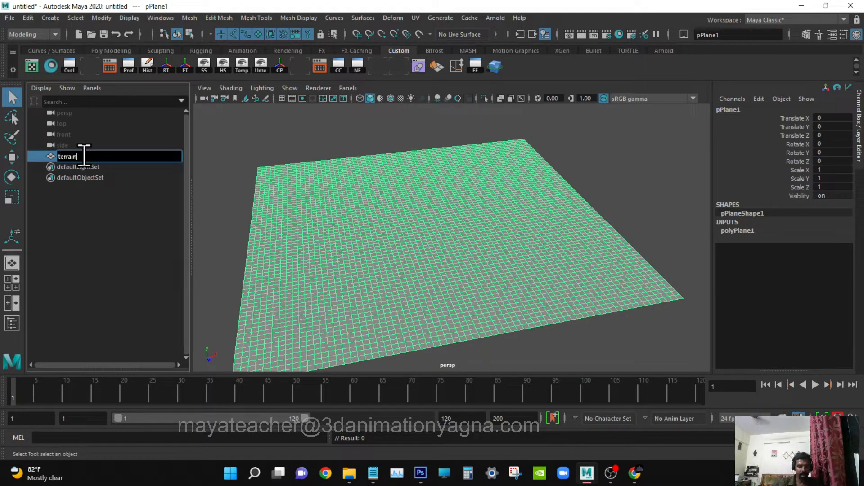
{"action": "key", "text": "Return"}
Assign a new Arnold aiStandardSurface material to the terrain plane.
{"action": "left_click_drag", "start_coordinate": [356, 230], "coordinate": [370, 227], "text": "alt"}
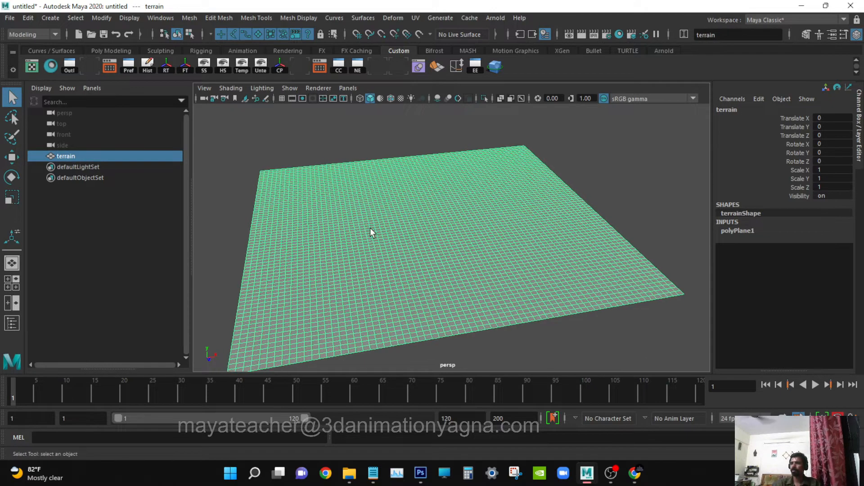
{"action": "right_click", "coordinate": [398, 182]}
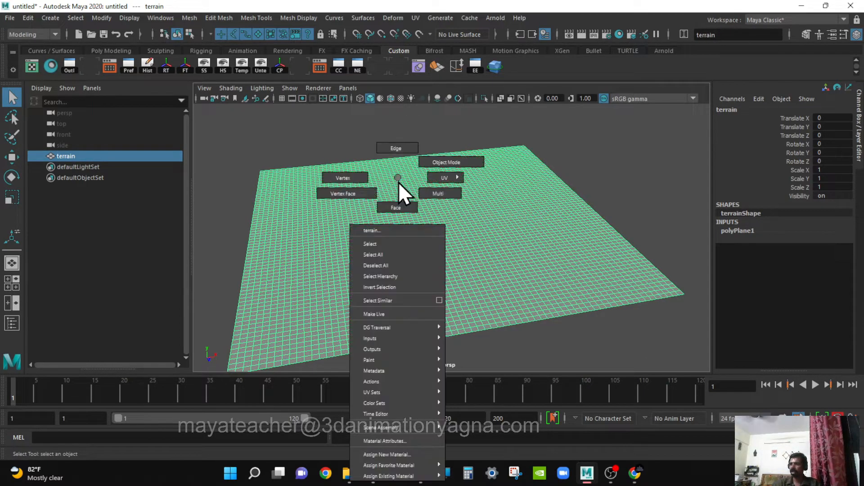
{"action": "left_click", "coordinate": [388, 455]}
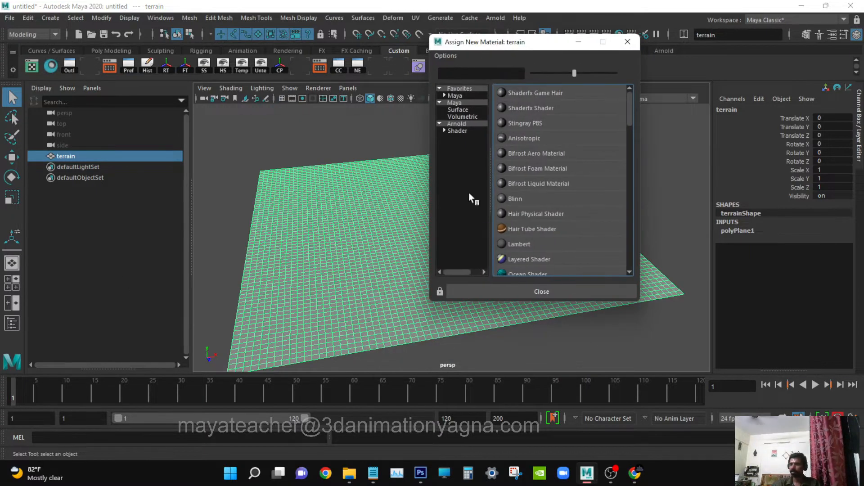
{"action": "left_click", "coordinate": [465, 123]}
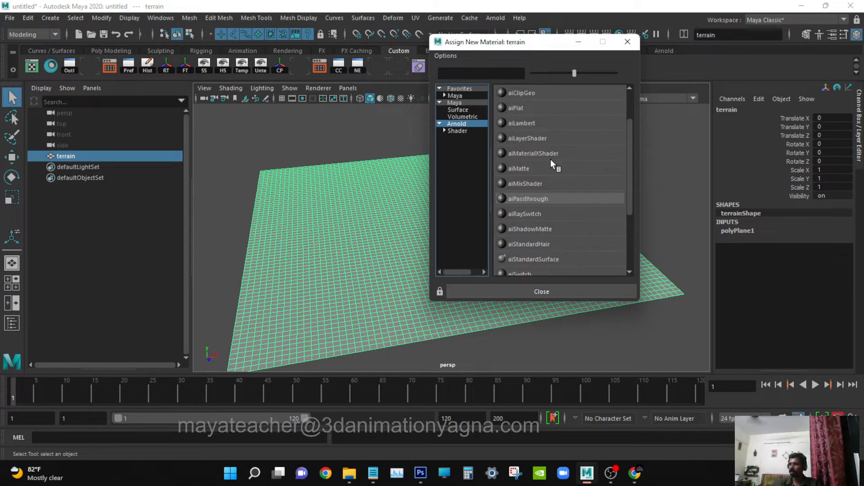
{"action": "scroll", "coordinate": [563, 214], "scroll_direction": "down", "scroll_amount": 3}
{"action": "left_click", "coordinate": [557, 168]}
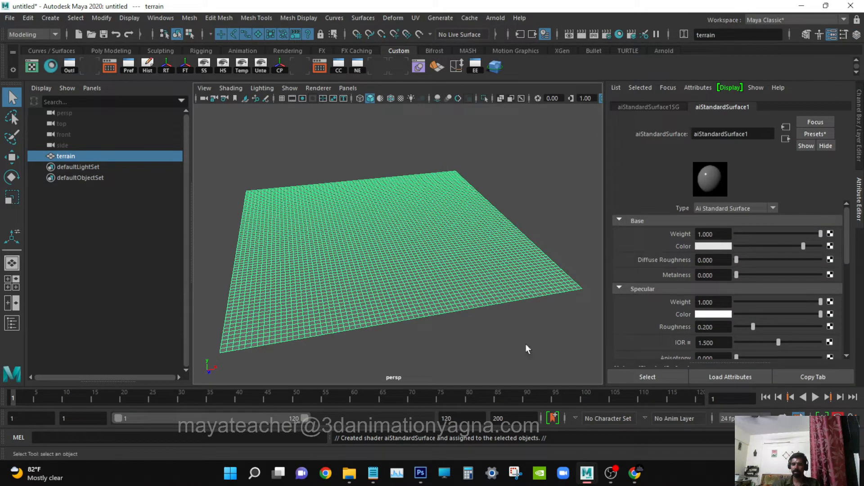
Set the specular weight of the terrain material to 0.
{"action": "scroll", "coordinate": [758, 296], "scroll_direction": "down", "scroll_amount": 2}
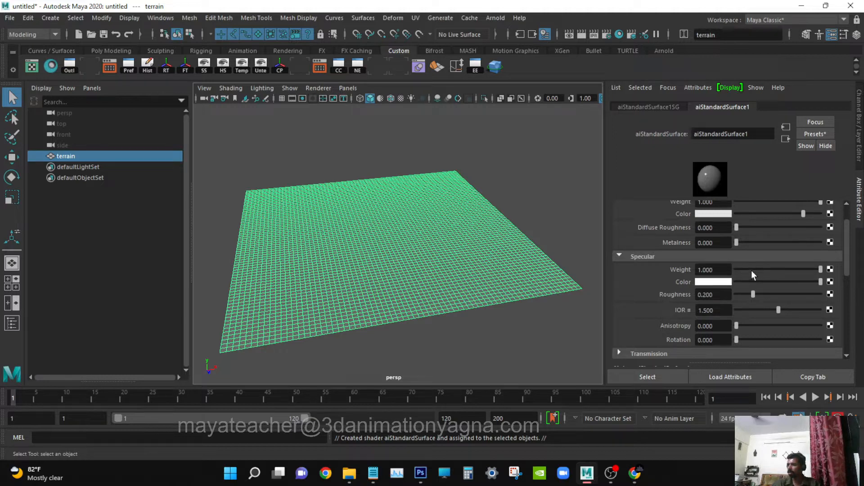
{"action": "left_click_drag", "start_coordinate": [751, 271], "coordinate": [684, 276]}
{"action": "scroll", "coordinate": [727, 285], "scroll_direction": "up", "scroll_amount": 2}
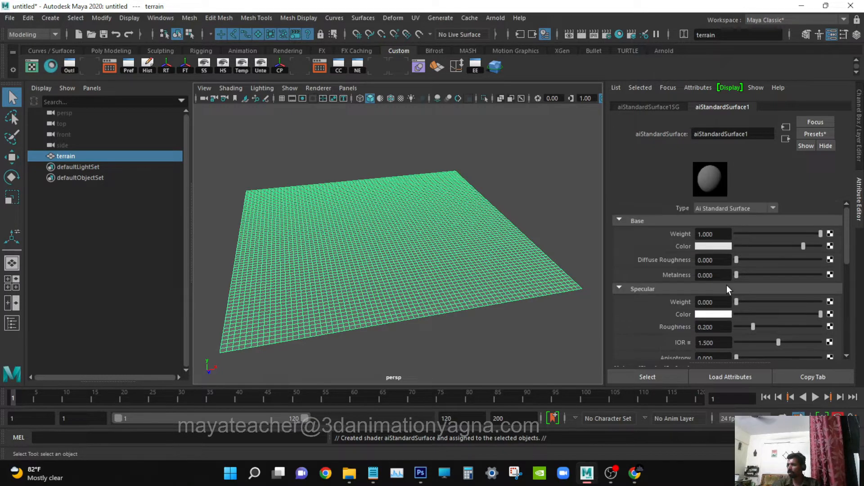
Connect a File texture to the material's base color and load Ex013_terrain2.jpeg from the sourceimages folder after checking its enlarged preview.
{"action": "left_click", "coordinate": [831, 246]}
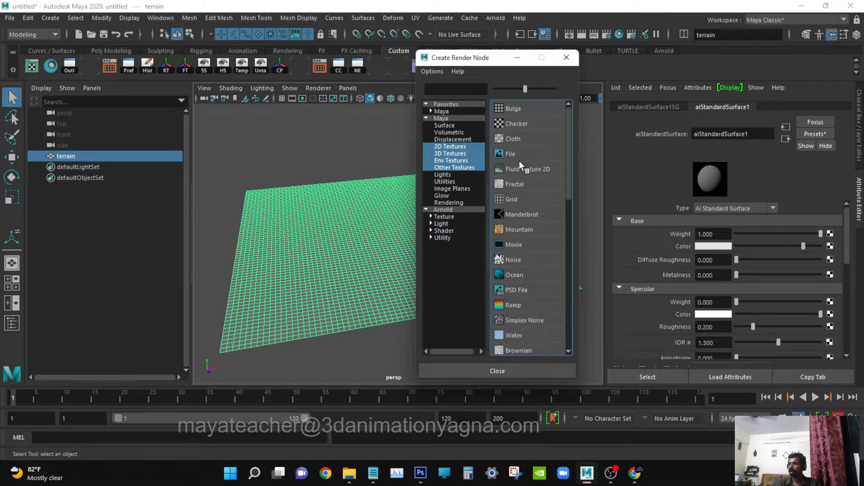
{"action": "left_click", "coordinate": [518, 155]}
{"action": "left_click", "coordinate": [833, 259]}
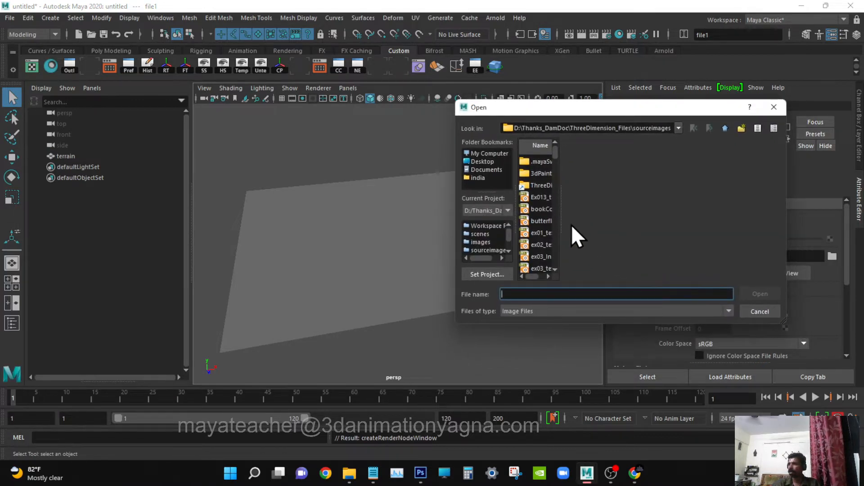
{"action": "left_click", "coordinate": [570, 197]}
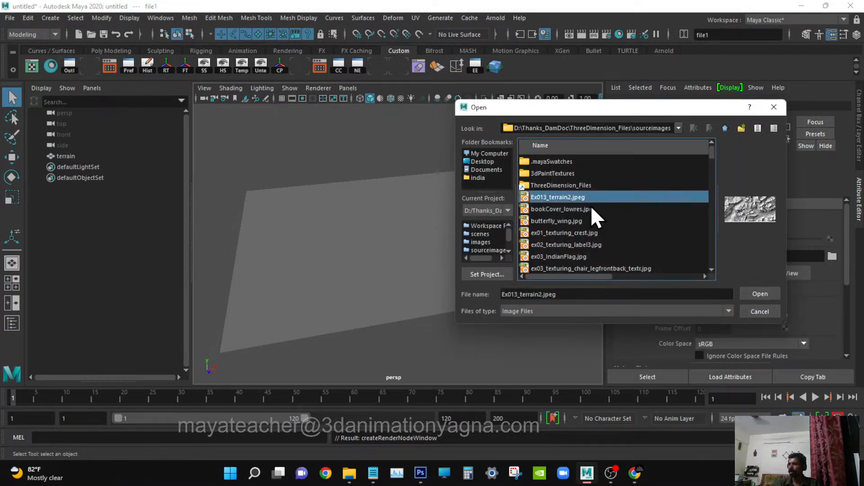
{"action": "left_click_drag", "start_coordinate": [715, 233], "coordinate": [569, 237]}
{"action": "left_click", "coordinate": [549, 207]}
{"action": "left_click", "coordinate": [551, 199]}
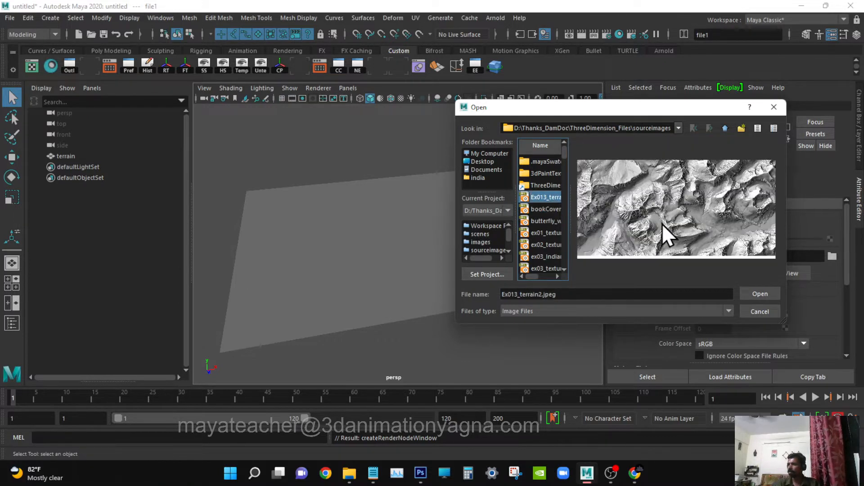
{"action": "left_click_drag", "start_coordinate": [454, 324], "coordinate": [145, 382]}
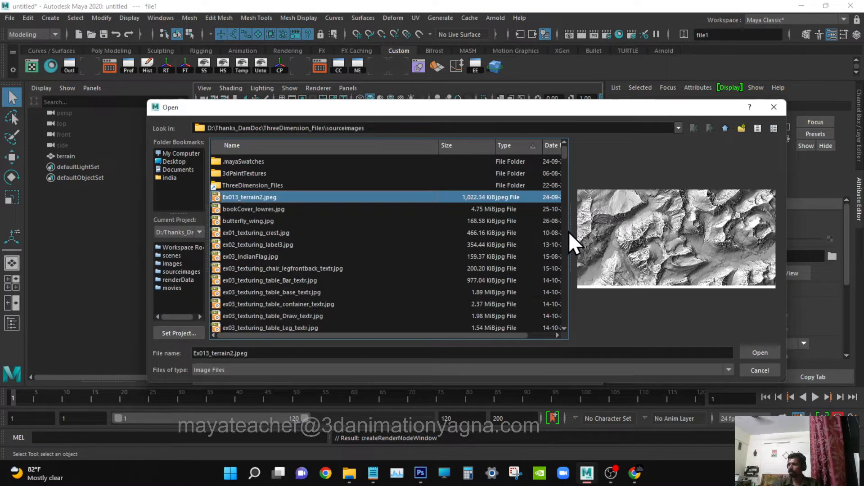
{"action": "left_click_drag", "start_coordinate": [568, 232], "coordinate": [319, 234]}
{"action": "left_click", "coordinate": [263, 209]}
{"action": "left_click", "coordinate": [263, 197]}
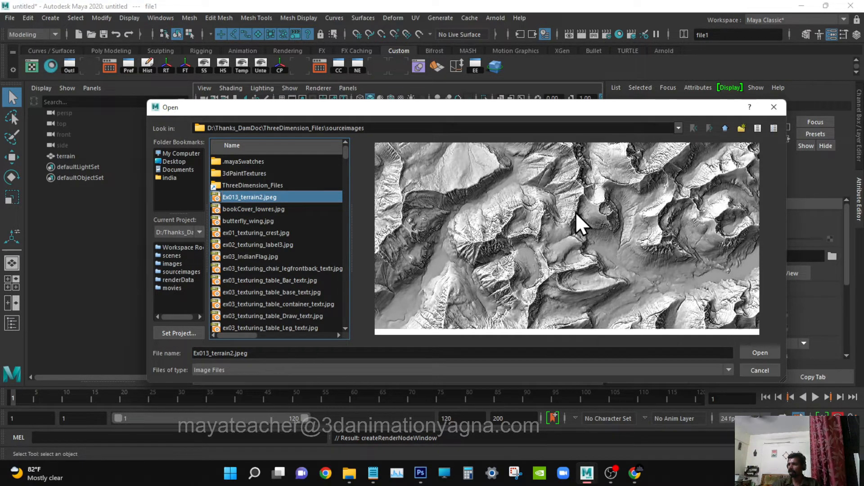
{"action": "left_click", "coordinate": [760, 353]}
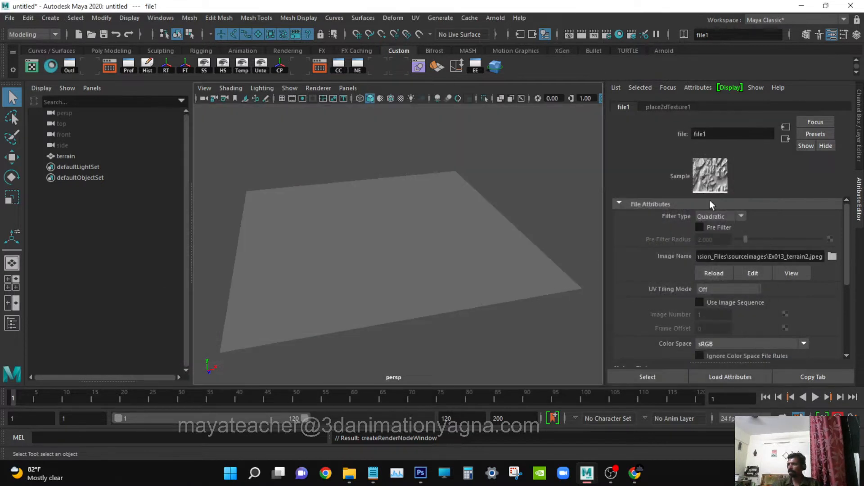
Display the perspective viewport in textured mode to show the terrain image on the plane.
{"action": "left_click", "coordinate": [832, 35]}
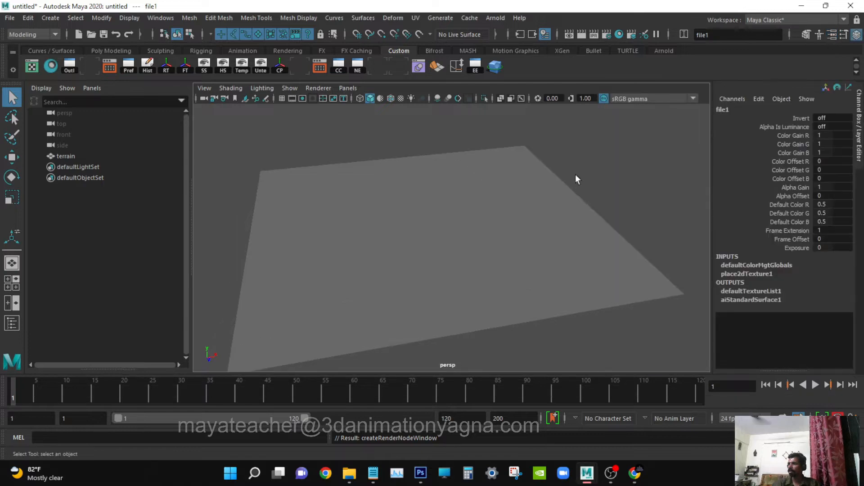
{"action": "left_click_drag", "start_coordinate": [576, 179], "coordinate": [422, 294], "text": "alt"}
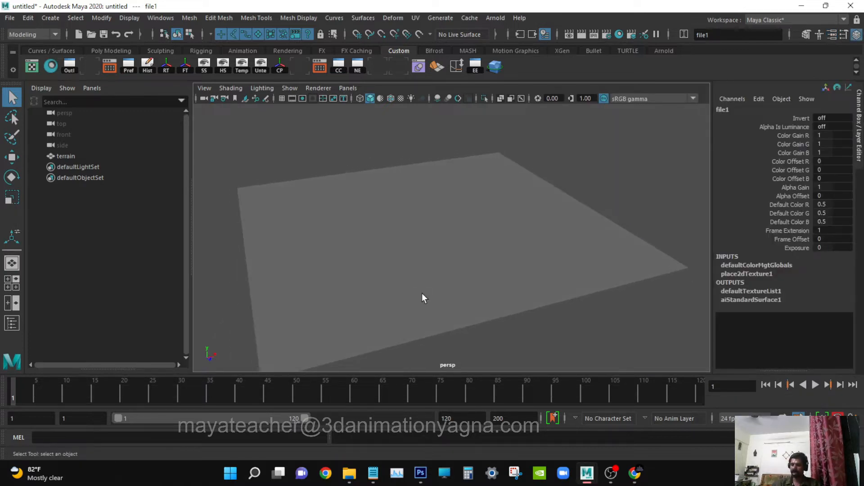
{"action": "key", "text": "6"}
{"action": "left_click_drag", "start_coordinate": [425, 259], "coordinate": [435, 278], "text": "alt"}
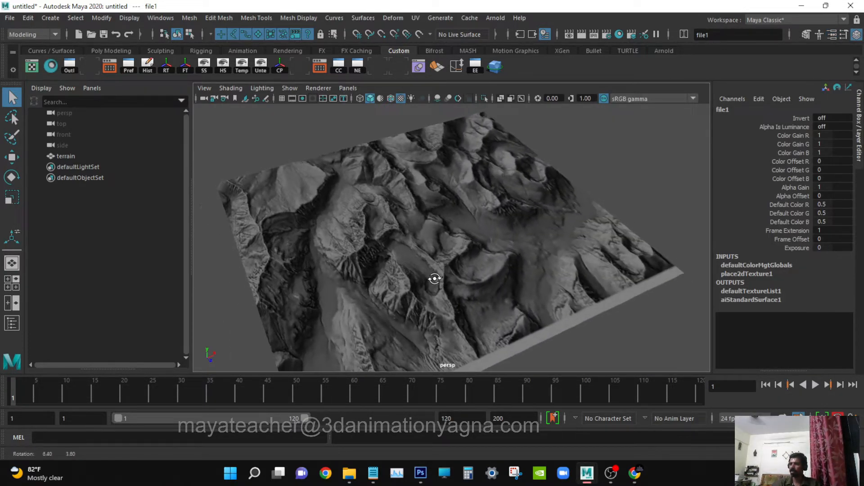
Scale all the terrain plane's UVs down slightly and reposition them to exclude the image's white bottom strip, then return to object mode.
{"action": "left_click", "coordinate": [468, 229]}
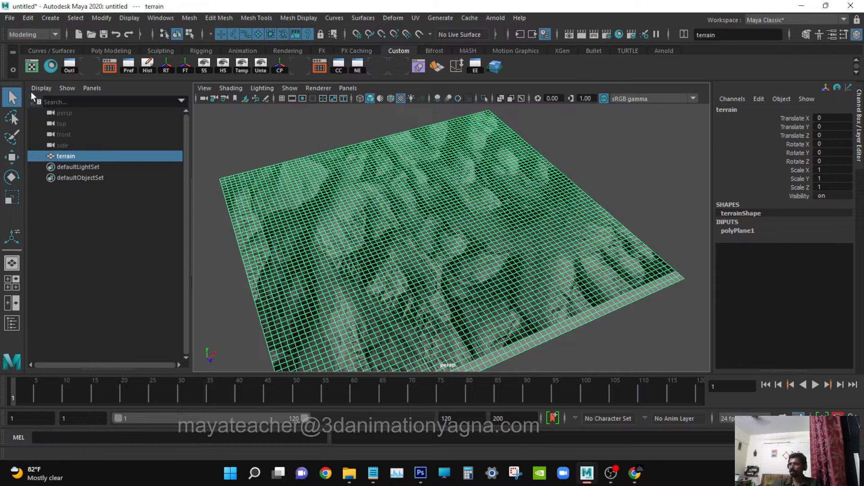
{"action": "left_click", "coordinate": [31, 68]}
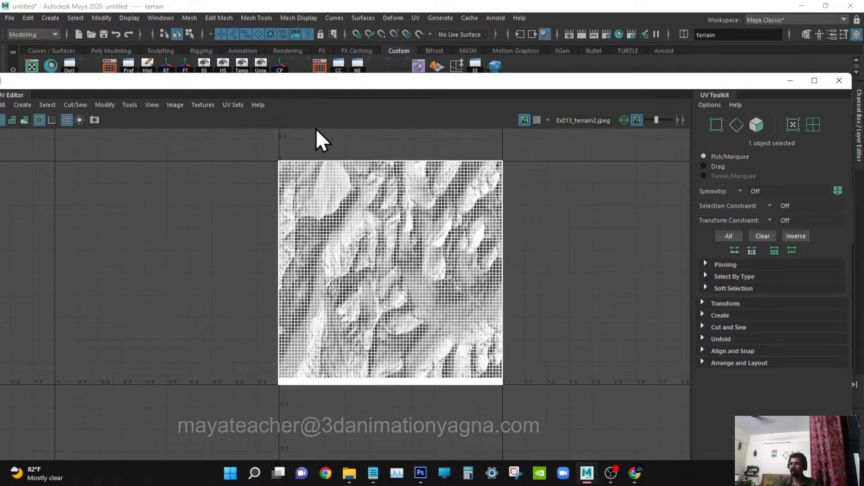
{"action": "right_click_drag", "start_coordinate": [410, 269], "coordinate": [391, 246]}
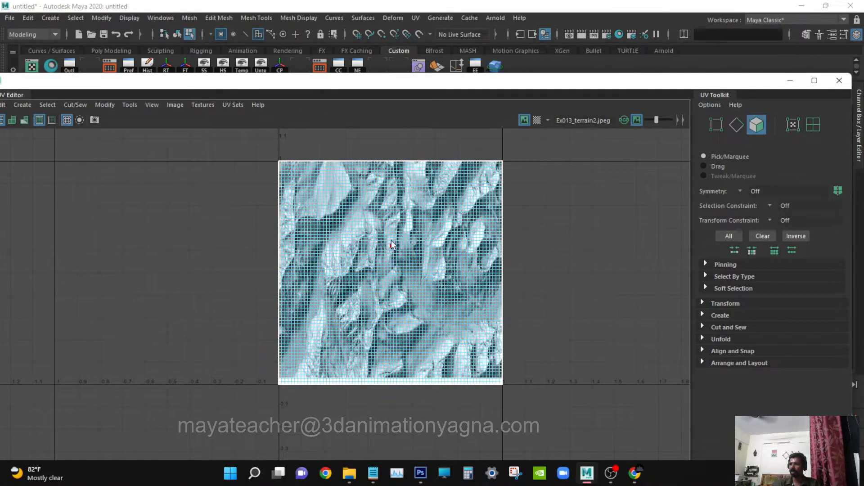
{"action": "left_click", "coordinate": [391, 242]}
{"action": "left_click_drag", "start_coordinate": [227, 140], "coordinate": [536, 408]}
{"action": "key", "text": "r"}
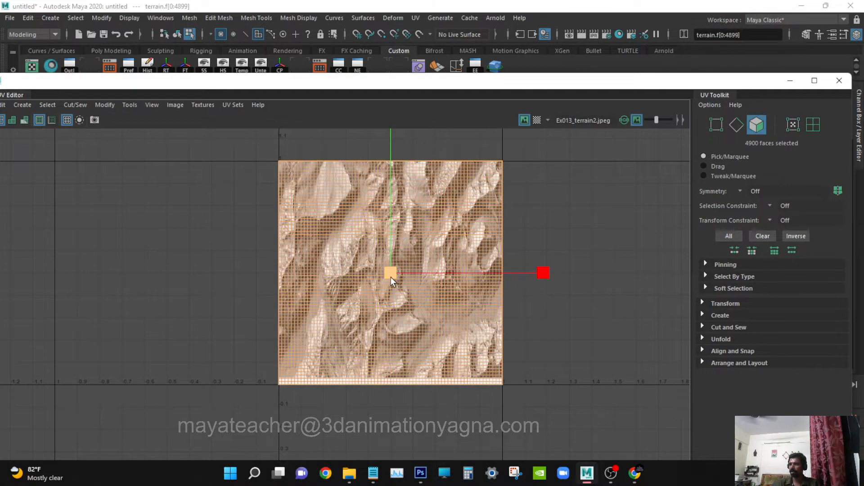
{"action": "left_click_drag", "start_coordinate": [391, 277], "coordinate": [381, 274]}
{"action": "key", "text": "w"}
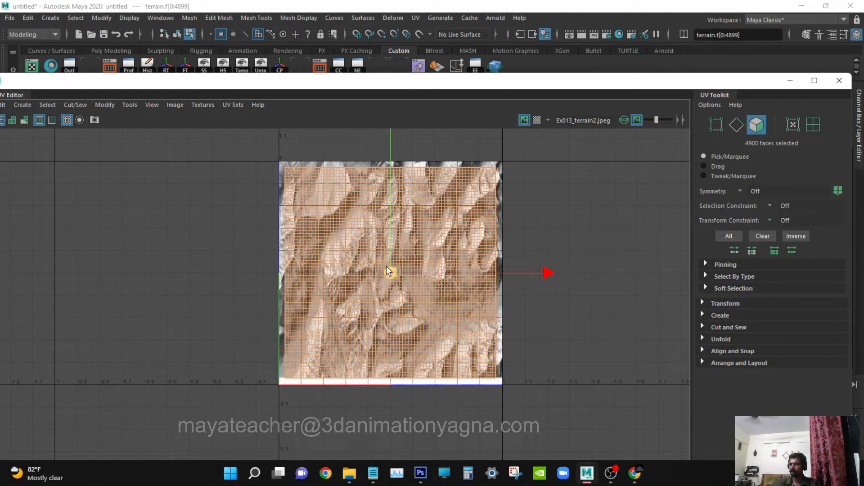
{"action": "left_click", "coordinate": [839, 80]}
{"action": "key", "text": "F8"}
Examine the fit of the terrain image along the plane's borders and across its surface from several angles.
{"action": "left_click", "coordinate": [402, 296]}
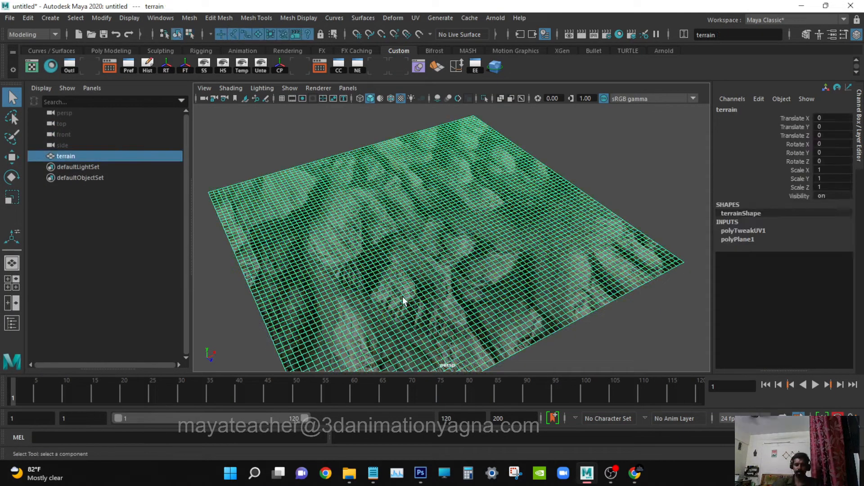
{"action": "scroll", "coordinate": [403, 296], "scroll_direction": "down", "scroll_amount": 5}
{"action": "left_click", "coordinate": [566, 168]}
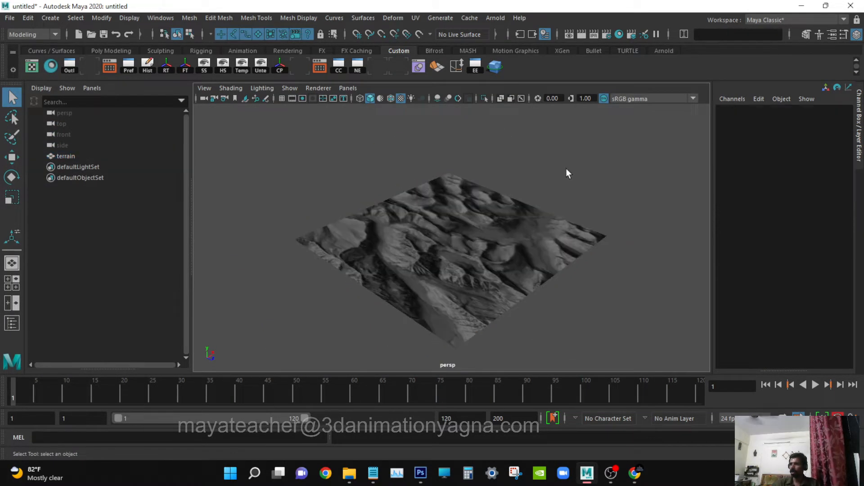
{"action": "left_click_drag", "start_coordinate": [566, 168], "coordinate": [557, 230], "text": "alt"}
{"action": "middle_click_drag", "start_coordinate": [558, 230], "coordinate": [536, 237], "text": "alt"}
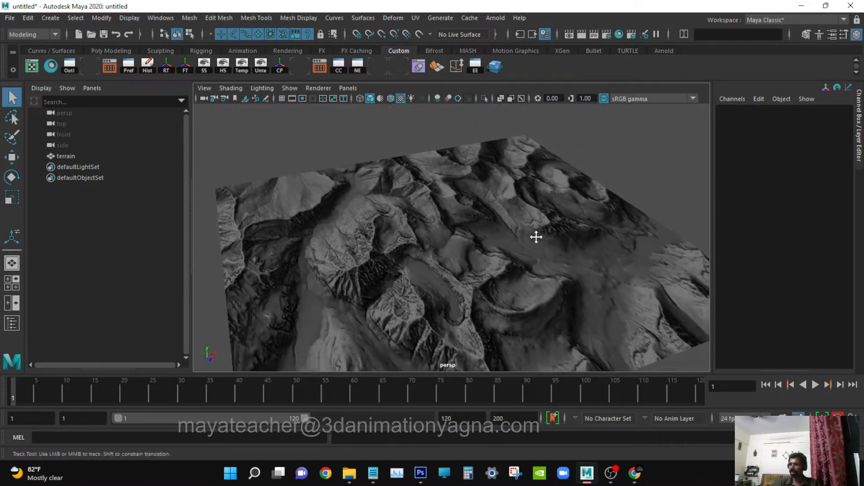
{"action": "left_click_drag", "start_coordinate": [537, 237], "coordinate": [531, 253], "text": "alt"}
{"action": "left_click_drag", "start_coordinate": [450, 259], "coordinate": [464, 285], "text": "alt"}
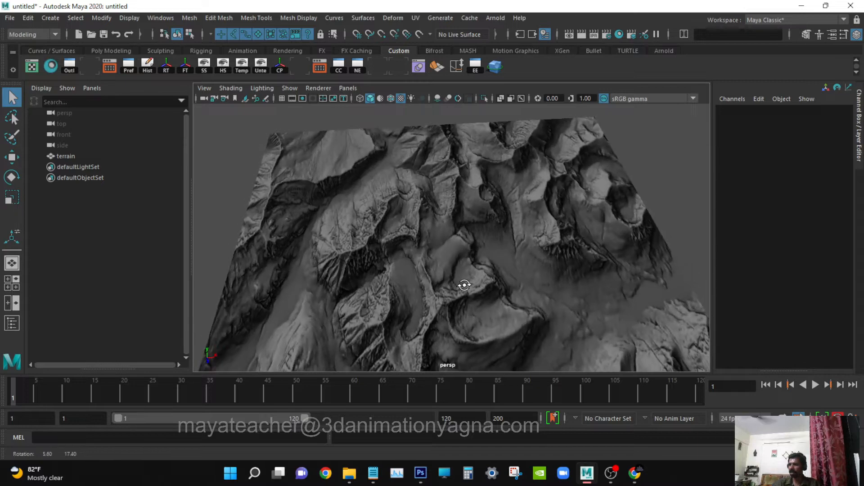
{"action": "middle_click_drag", "start_coordinate": [465, 287], "coordinate": [475, 241], "text": "alt"}
{"action": "right_click_drag", "start_coordinate": [474, 241], "coordinate": [506, 262], "text": "alt"}
{"action": "left_click_drag", "start_coordinate": [506, 262], "coordinate": [510, 274], "text": "alt"}
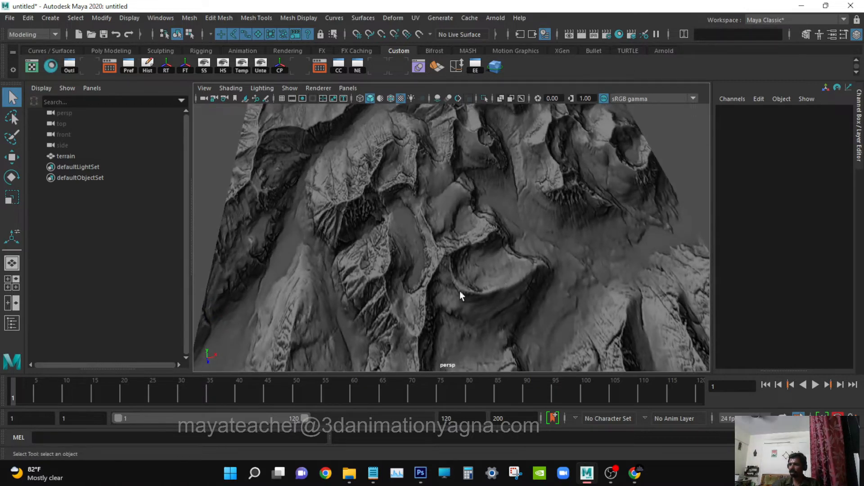
{"action": "left_click_drag", "start_coordinate": [460, 291], "coordinate": [435, 160], "text": "alt"}
Create a Texture deformer on the terrain plane with the options reset to their defaults.
{"action": "left_click", "coordinate": [435, 164]}
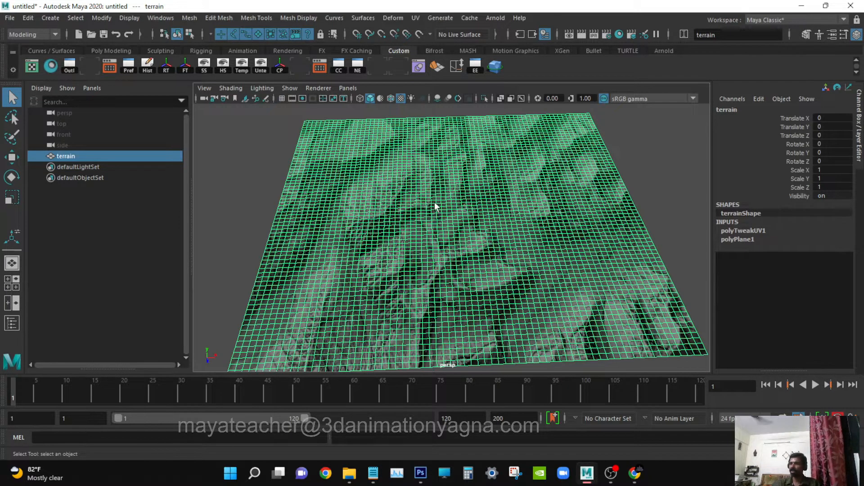
{"action": "left_click", "coordinate": [398, 17]}
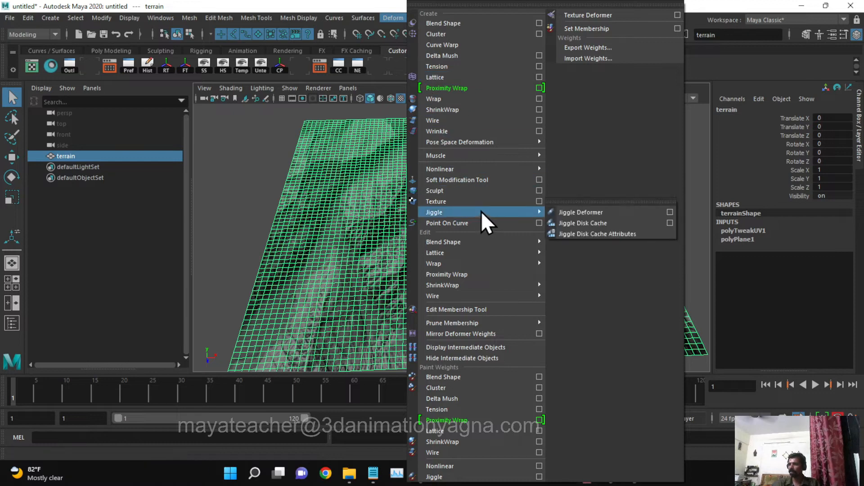
{"action": "left_click", "coordinate": [539, 201]}
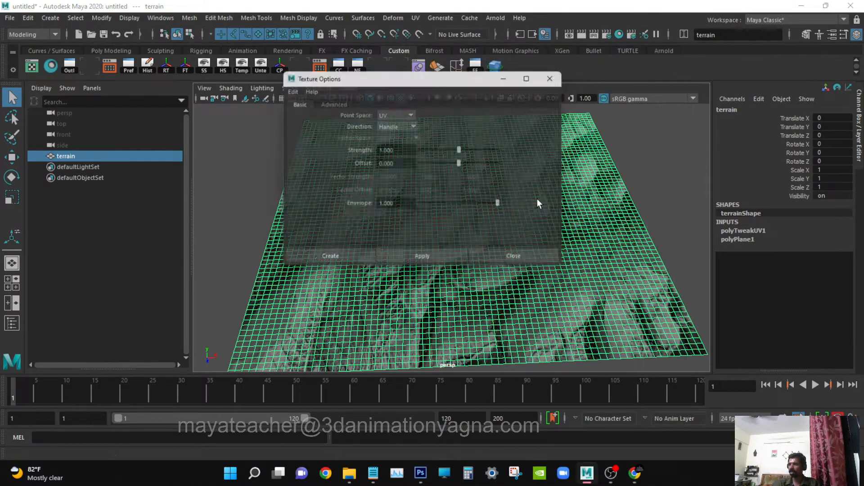
{"action": "left_click", "coordinate": [286, 87]}
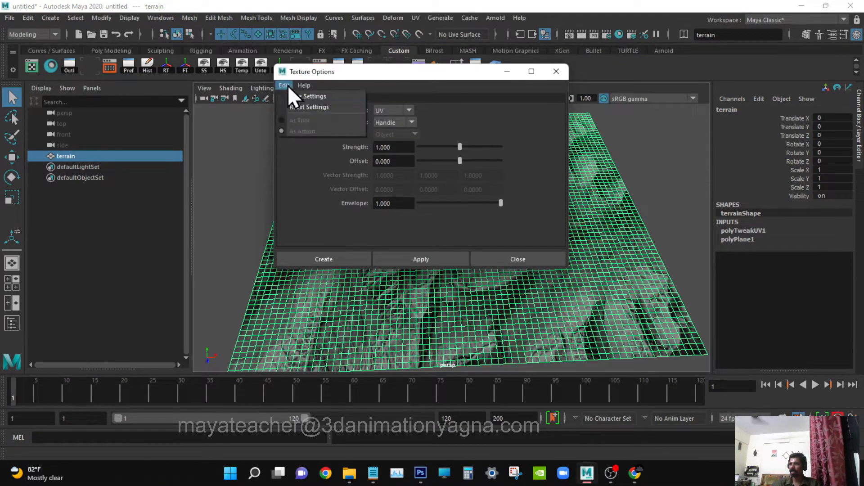
{"action": "left_click", "coordinate": [299, 109]}
{"action": "left_click", "coordinate": [317, 258]}
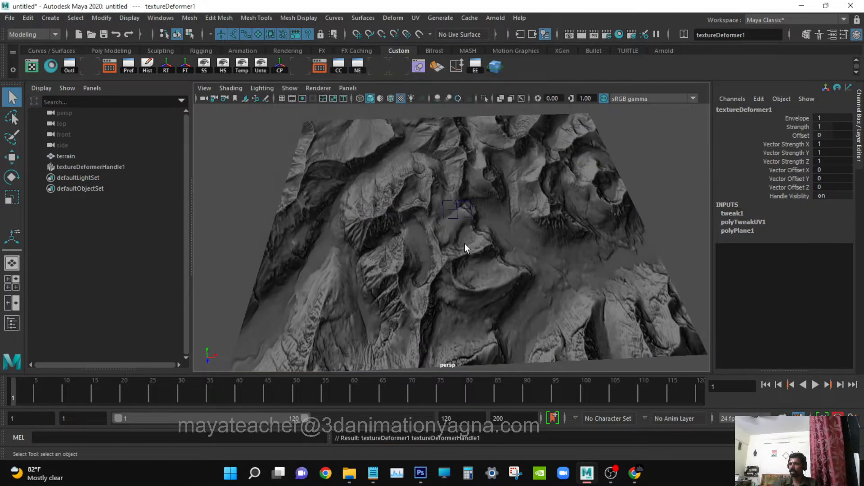
Rename the texture deformer handle as TDH_terrain.
{"action": "left_click", "coordinate": [93, 167]}
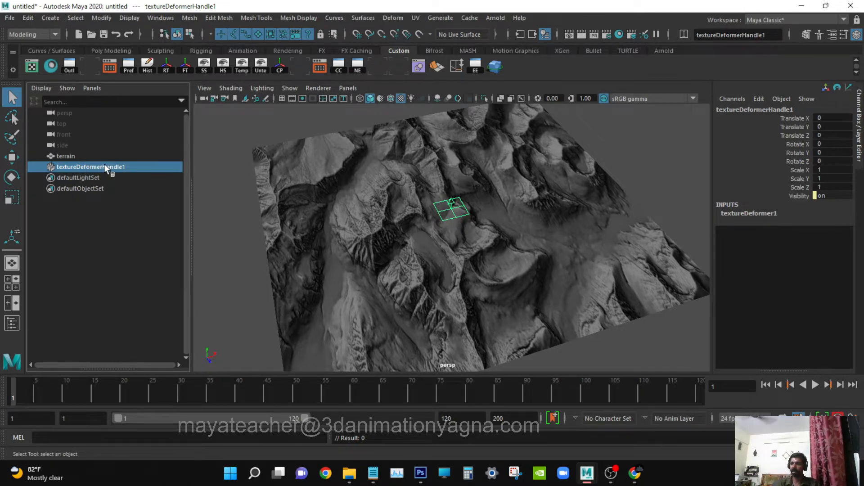
{"action": "left_click_drag", "start_coordinate": [469, 226], "coordinate": [486, 258], "text": "alt"}
{"action": "right_click_drag", "start_coordinate": [487, 258], "coordinate": [542, 268], "text": "alt"}
{"action": "middle_click_drag", "start_coordinate": [512, 255], "coordinate": [510, 274], "text": "alt"}
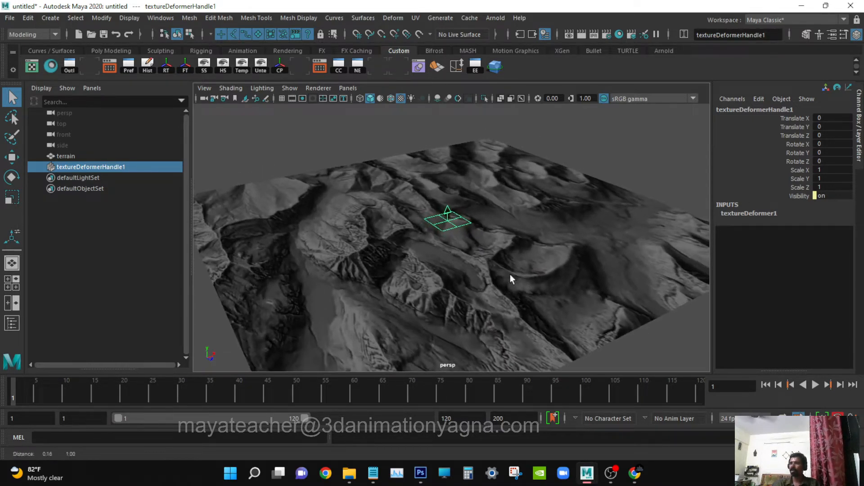
{"action": "double_click", "coordinate": [126, 166]}
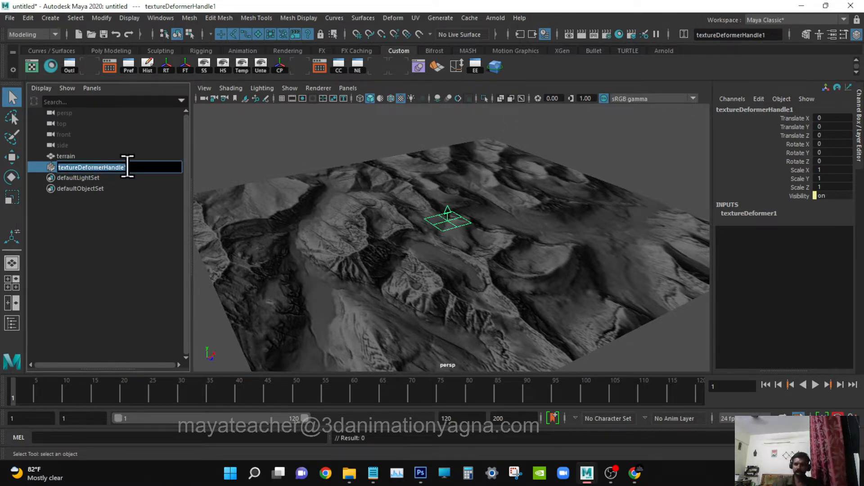
{"action": "key", "text": "Caps_Lock"}
{"action": "type", "text": "TDH"}
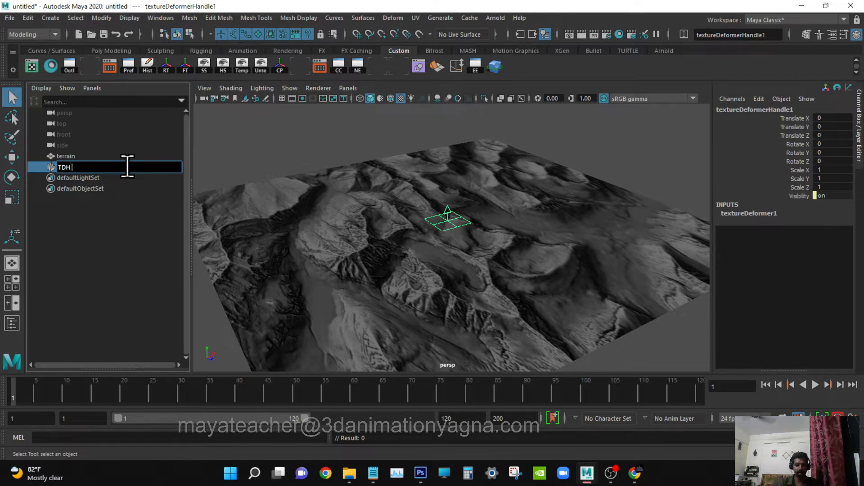
{"action": "type", "text": " terra"}
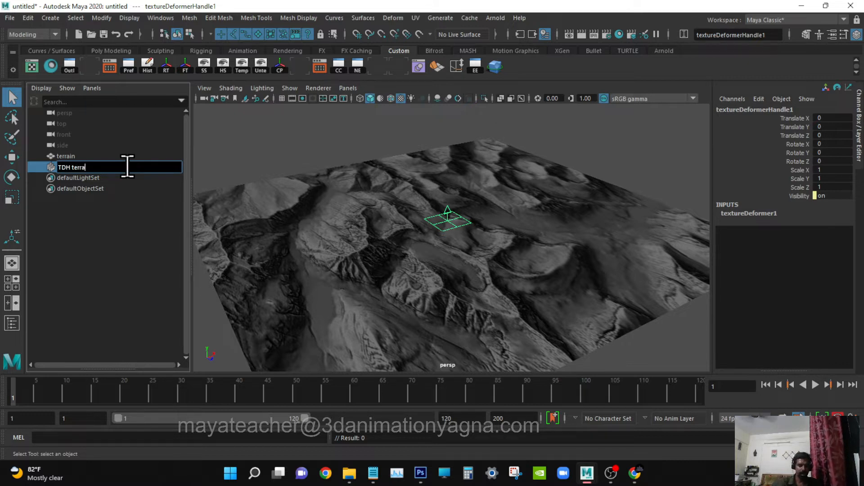
{"action": "type", "text": "in"}
{"action": "key", "text": "Return"}
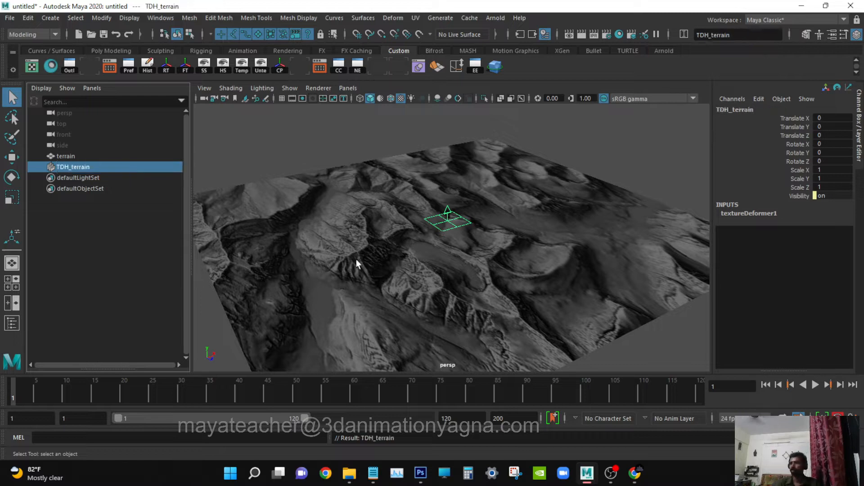
Connect a File texture to the texture deformer's Texture attribute and load Ex013_terrain2.jpeg from the sourceimages folder.
{"action": "left_click_drag", "start_coordinate": [355, 259], "coordinate": [380, 272], "text": "alt"}
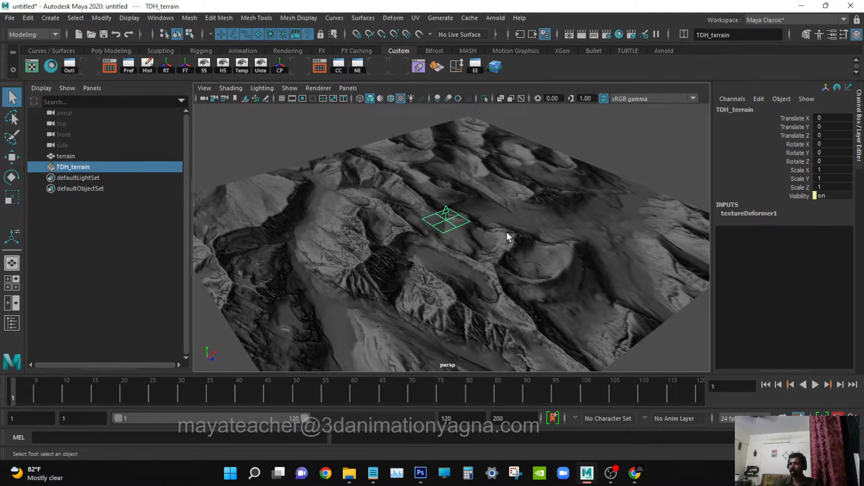
{"action": "key", "text": "ctrl+a"}
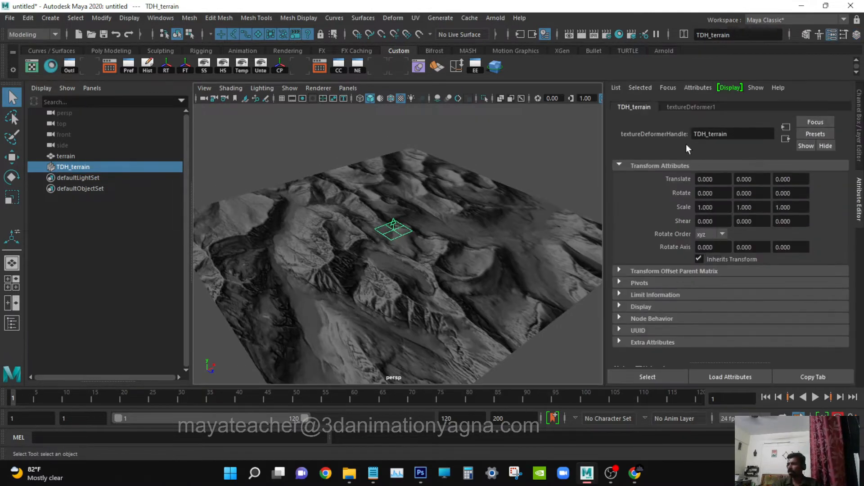
{"action": "left_click", "coordinate": [688, 107]}
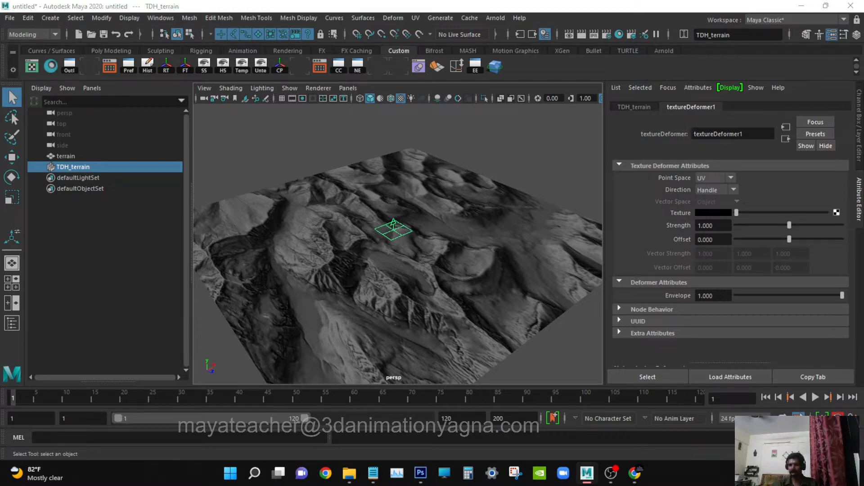
{"action": "left_click_drag", "start_coordinate": [605, 172], "coordinate": [598, 103]}
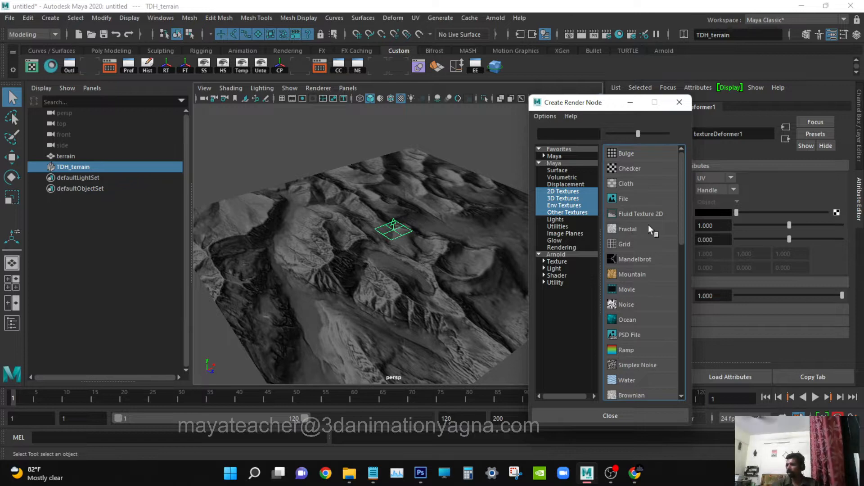
{"action": "left_click", "coordinate": [624, 199]}
{"action": "left_click", "coordinate": [833, 256]}
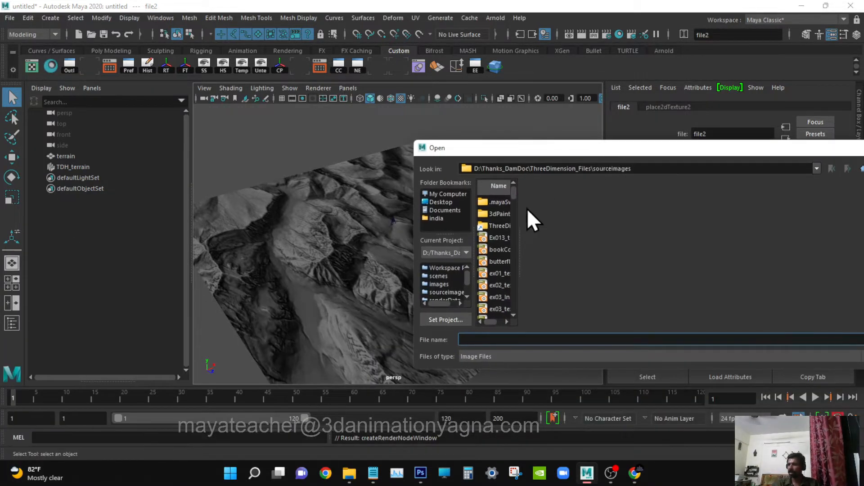
{"action": "left_click", "coordinate": [499, 237]}
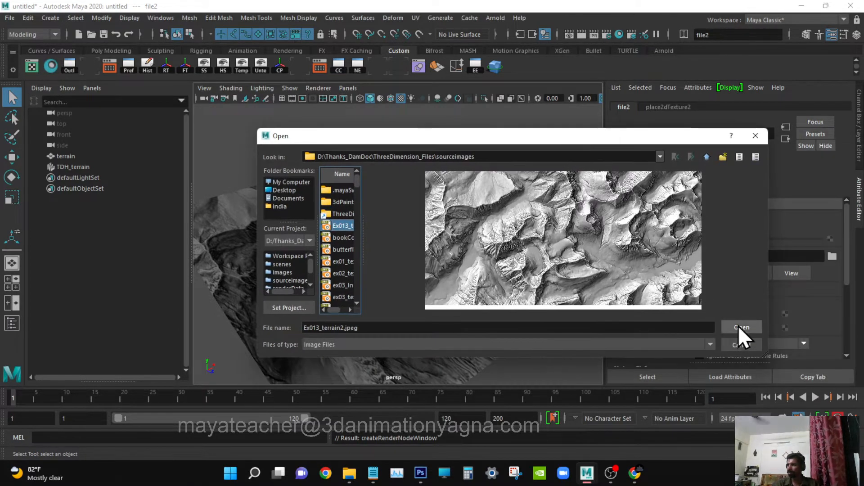
{"action": "left_click", "coordinate": [739, 325]}
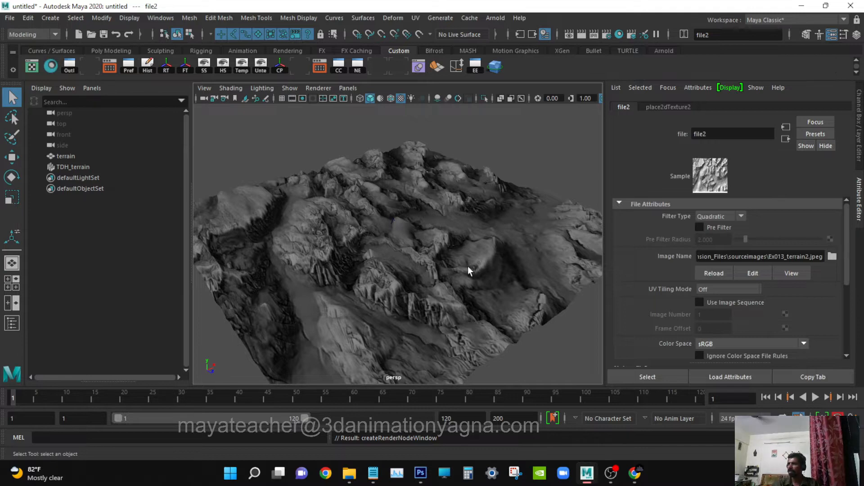
Try a strength of 0 on the TDH_terrain texture deformer to compare the terrain without displacement.
{"action": "left_click_drag", "start_coordinate": [468, 270], "coordinate": [434, 258], "text": "alt"}
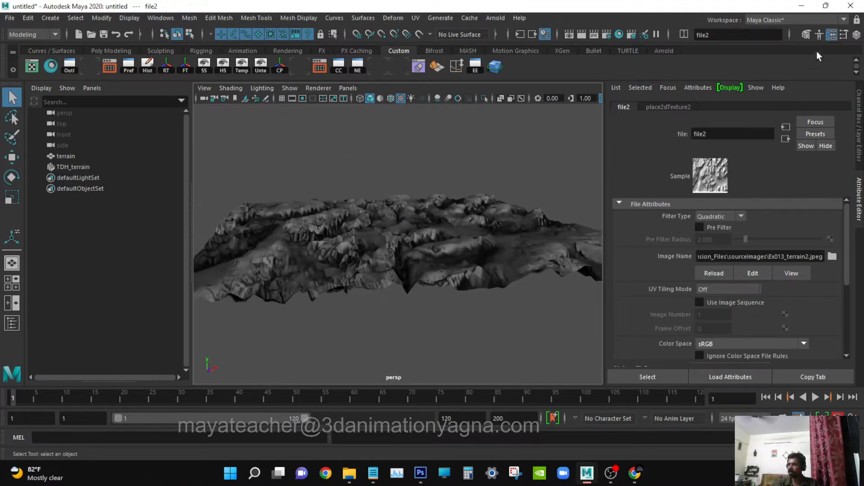
{"action": "left_click", "coordinate": [832, 36]}
{"action": "mouse_move", "coordinate": [592, 274]}
{"action": "left_mouse_down", "text": "alt"}
{"action": "mouse_move", "coordinate": [540, 270]}
{"action": "mouse_move", "coordinate": [592, 276]}
{"action": "mouse_move", "coordinate": [597, 284]}
{"action": "left_mouse_up", "text": "alt"}
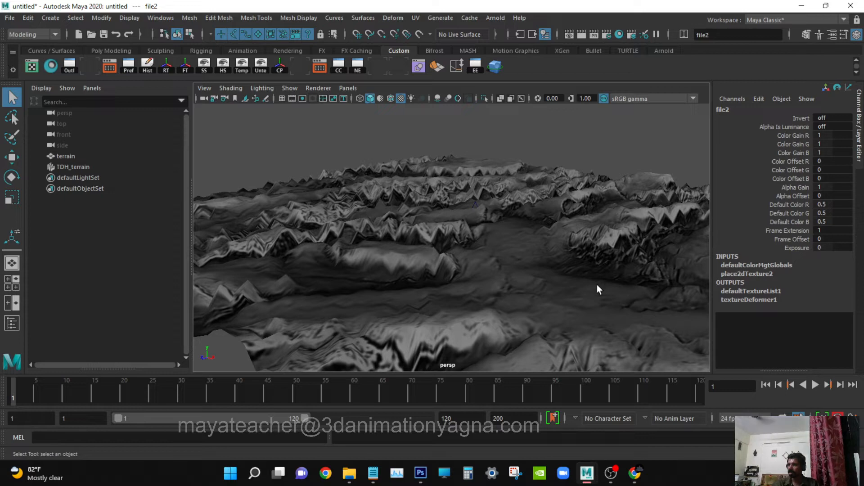
{"action": "left_click", "coordinate": [107, 167]}
{"action": "key", "text": "ctrl+a"}
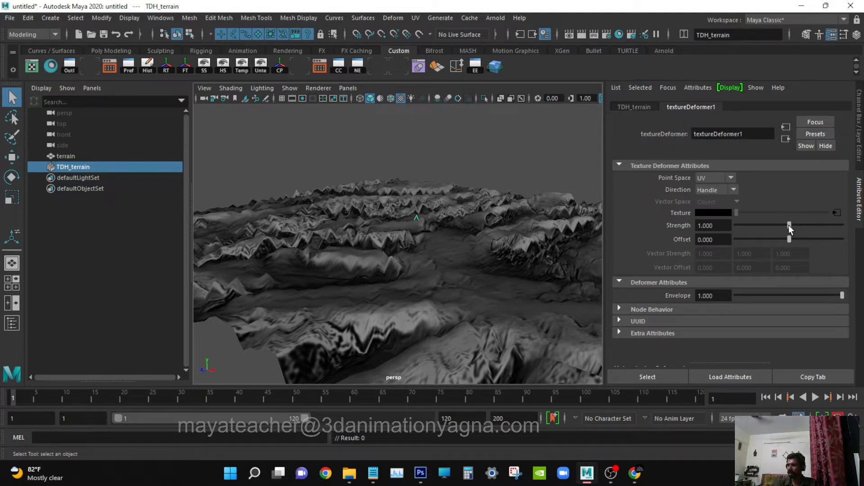
{"action": "left_click_drag", "start_coordinate": [789, 226], "coordinate": [712, 229]}
{"action": "mouse_move", "coordinate": [530, 279]}
{"action": "left_mouse_down", "text": "alt"}
{"action": "mouse_move", "coordinate": [482, 293]}
{"action": "mouse_move", "coordinate": [502, 303]}
{"action": "mouse_move", "coordinate": [521, 274]}
{"action": "mouse_move", "coordinate": [528, 278]}
{"action": "left_mouse_up", "text": "alt"}
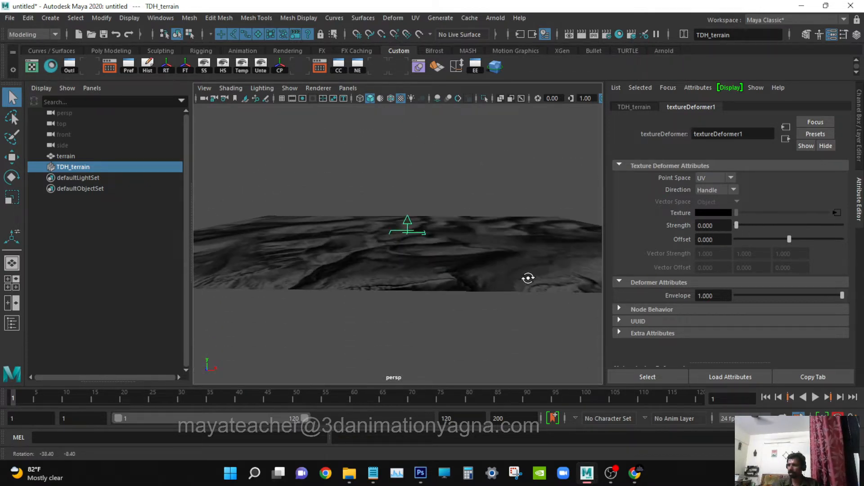
Raise the texture deformer's strength to about 1.392 and inspect the terrain relief up close.
{"action": "left_click_drag", "start_coordinate": [738, 225], "coordinate": [797, 225]}
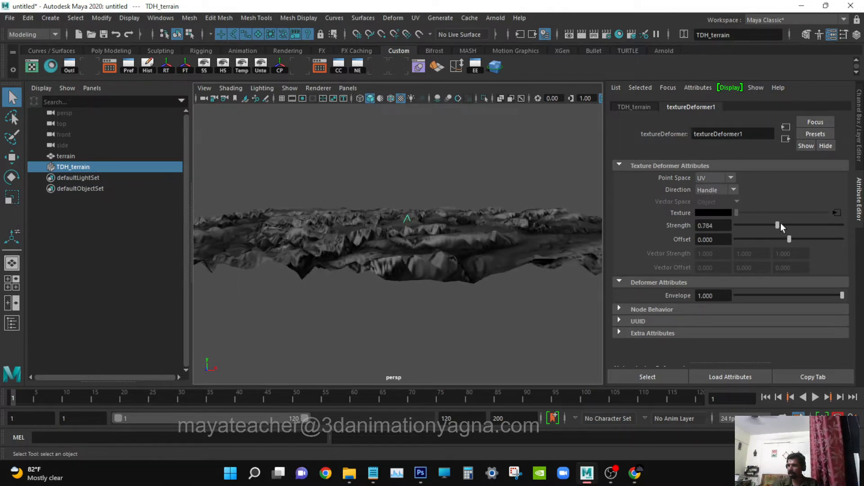
{"action": "left_click_drag", "start_coordinate": [474, 301], "coordinate": [451, 304], "text": "alt"}
{"action": "mouse_move", "coordinate": [801, 225]}
{"action": "left_mouse_down"}
{"action": "mouse_move", "coordinate": [819, 221]}
{"action": "mouse_move", "coordinate": [794, 223]}
{"action": "mouse_move", "coordinate": [810, 224]}
{"action": "left_mouse_up"}
{"action": "left_click_drag", "start_coordinate": [477, 240], "coordinate": [490, 334], "text": "alt"}
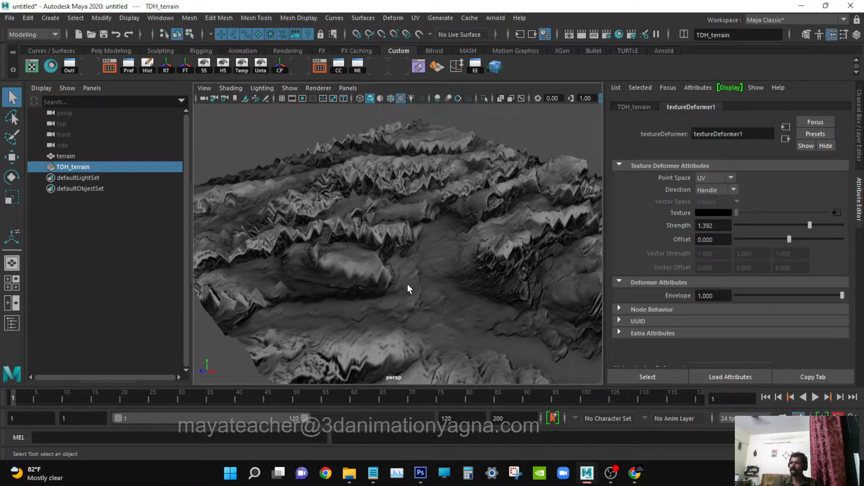
{"action": "left_click_drag", "start_coordinate": [407, 284], "coordinate": [391, 315], "text": "alt"}
{"action": "right_click_drag", "start_coordinate": [392, 315], "coordinate": [451, 327], "text": "alt"}
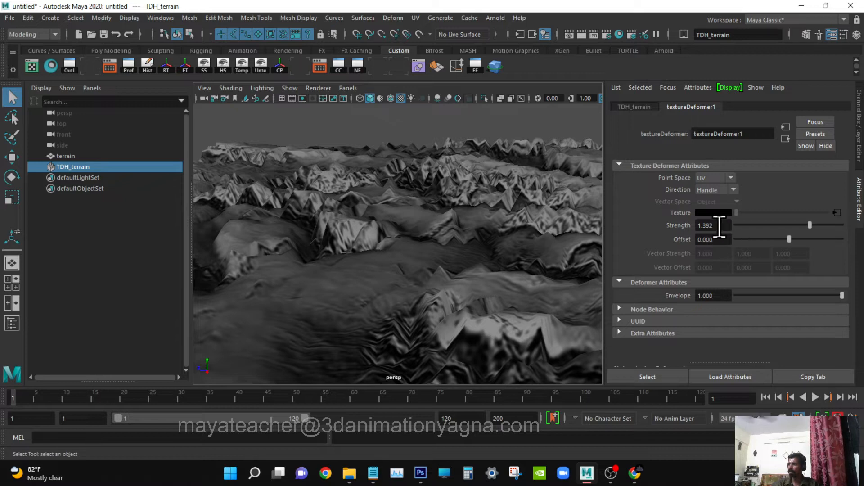
{"action": "left_click", "coordinate": [831, 36]}
{"action": "left_click_drag", "start_coordinate": [477, 260], "coordinate": [500, 270], "text": "alt"}
{"action": "left_click", "coordinate": [253, 18]}
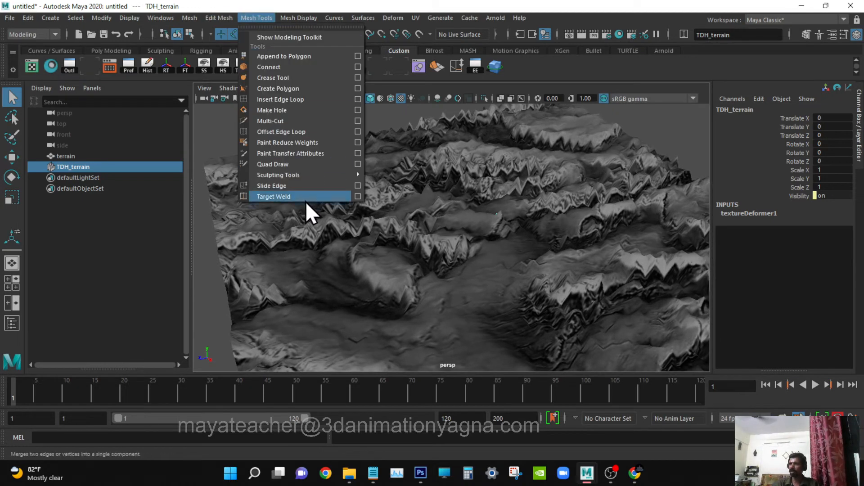
{"action": "mouse_move", "coordinate": [301, 174]}
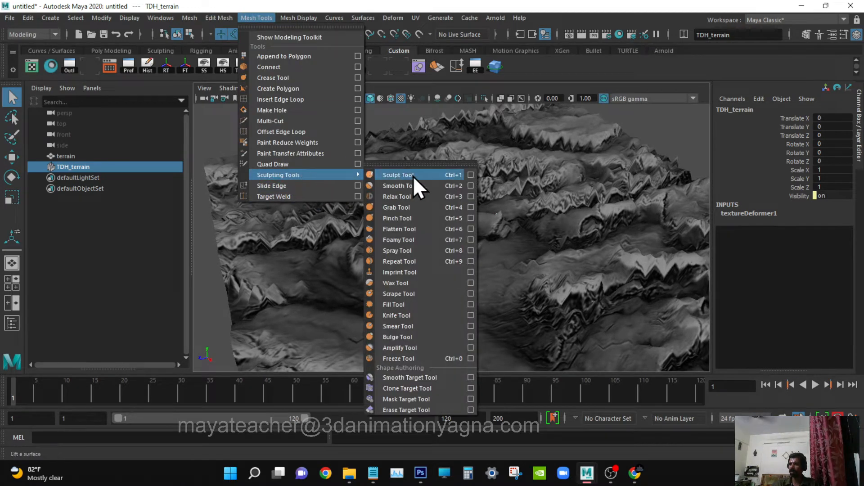
{"action": "left_click", "coordinate": [553, 17]}
{"action": "mouse_move", "coordinate": [548, 278]}
{"action": "left_mouse_down", "text": "alt"}
{"action": "mouse_move", "coordinate": [515, 261]}
{"action": "mouse_move", "coordinate": [506, 272]}
{"action": "mouse_move", "coordinate": [546, 259]}
{"action": "mouse_move", "coordinate": [558, 264]}
{"action": "mouse_move", "coordinate": [514, 271]}
{"action": "mouse_move", "coordinate": [547, 254]}
{"action": "left_mouse_up", "text": "alt"}
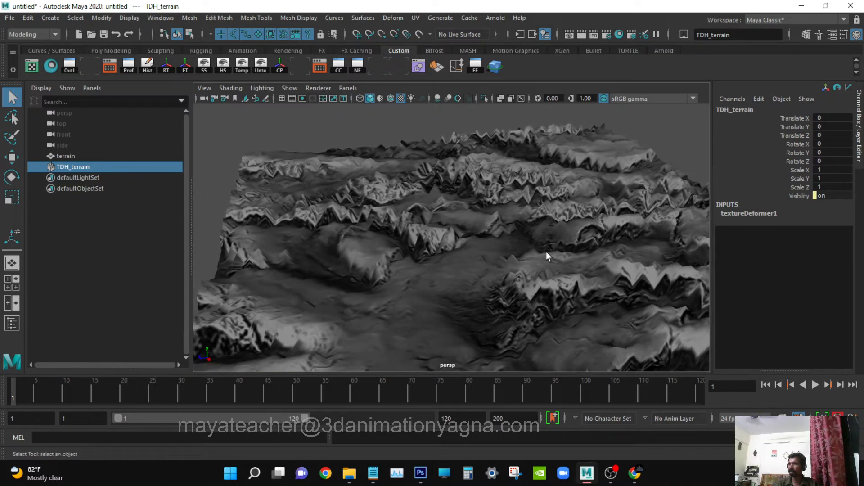
Try a strength of 0.5 on the texture deformer and inspect the softer terrain relief.
{"action": "key", "text": "ctrl+a"}
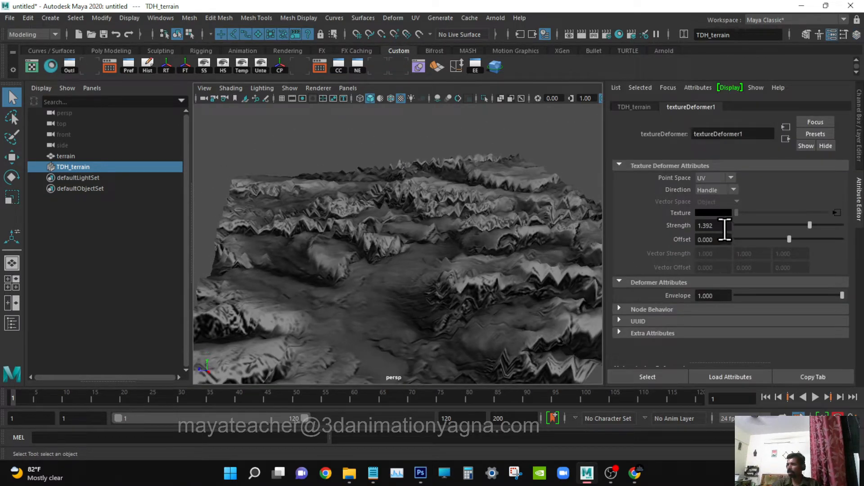
{"action": "type", "text": "0.5"}
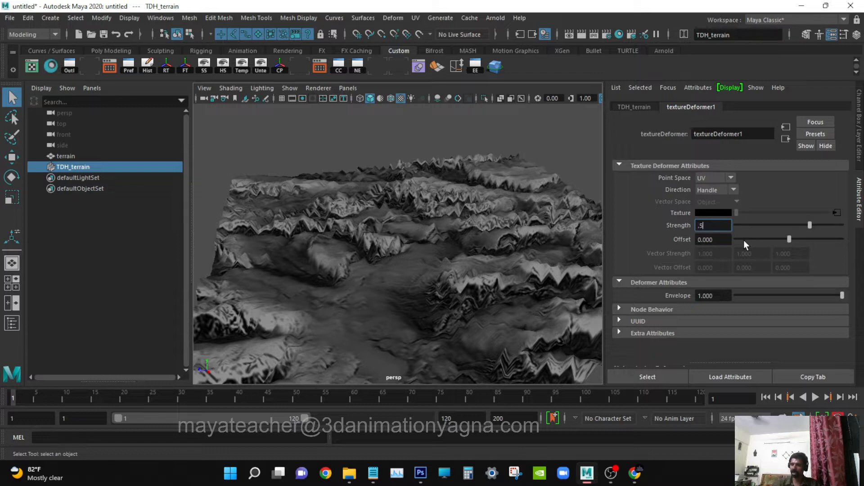
{"action": "key", "text": "Return"}
{"action": "left_click_drag", "start_coordinate": [355, 303], "coordinate": [315, 189], "text": "alt"}
{"action": "left_click", "coordinate": [261, 19]}
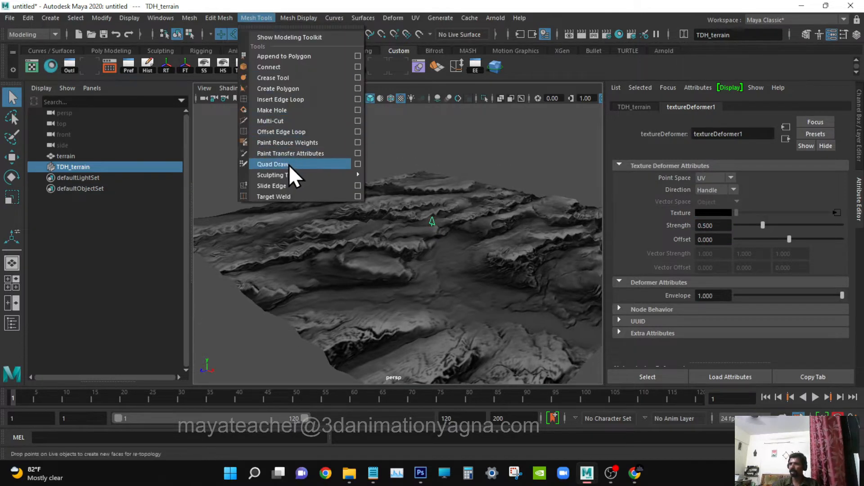
{"action": "left_click", "coordinate": [414, 2]}
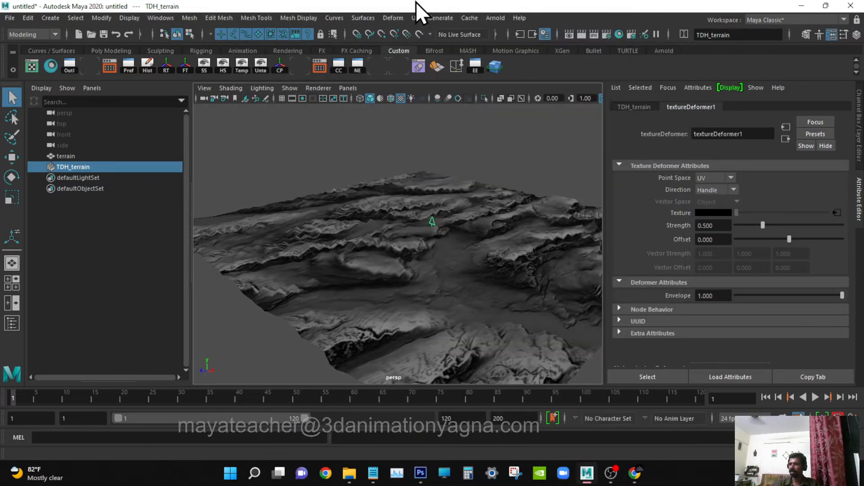
{"action": "left_click_drag", "start_coordinate": [389, 189], "coordinate": [410, 230], "text": "alt"}
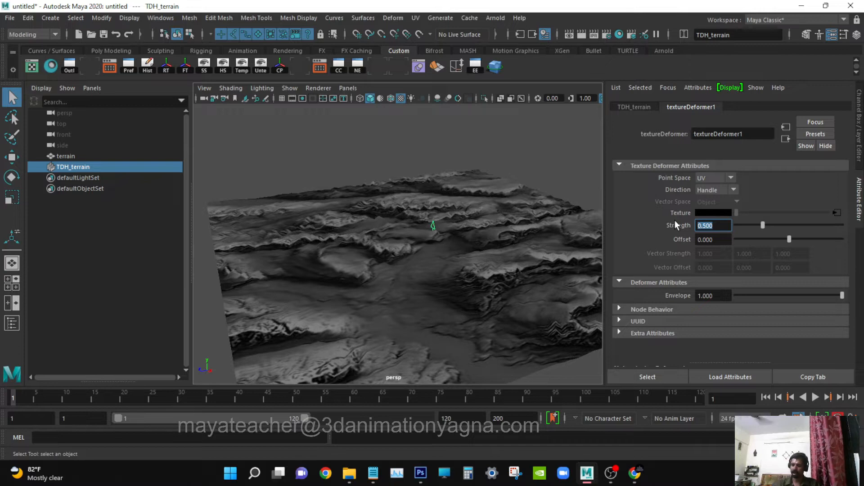
Set the texture deformer's strength to 1 and inspect the terrain in the perspective view.
{"action": "type", "text": "1"}
{"action": "key", "text": "Return"}
{"action": "left_click_drag", "start_coordinate": [353, 287], "coordinate": [377, 299], "text": "alt"}
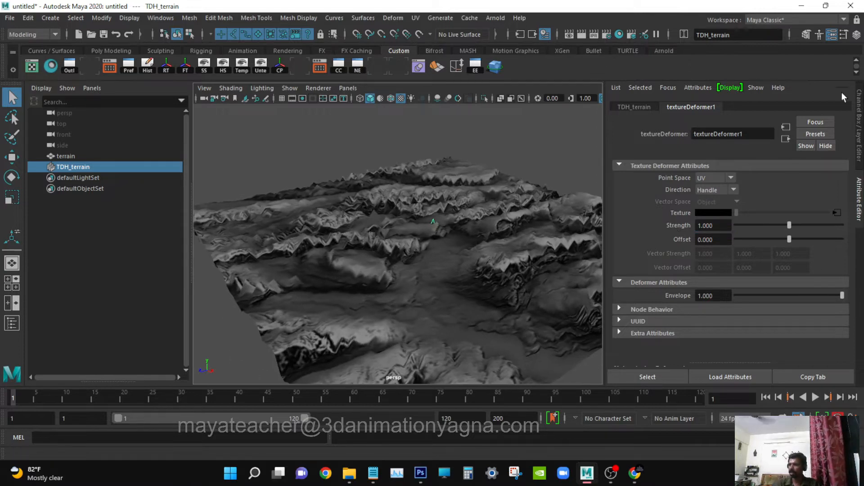
{"action": "left_click", "coordinate": [834, 35]}
{"action": "left_click_drag", "start_coordinate": [672, 199], "coordinate": [647, 204], "text": "alt"}
Try an offset of about 0.062 on the texture deformer and reset it to 0.
{"action": "key", "text": "ctrl+a"}
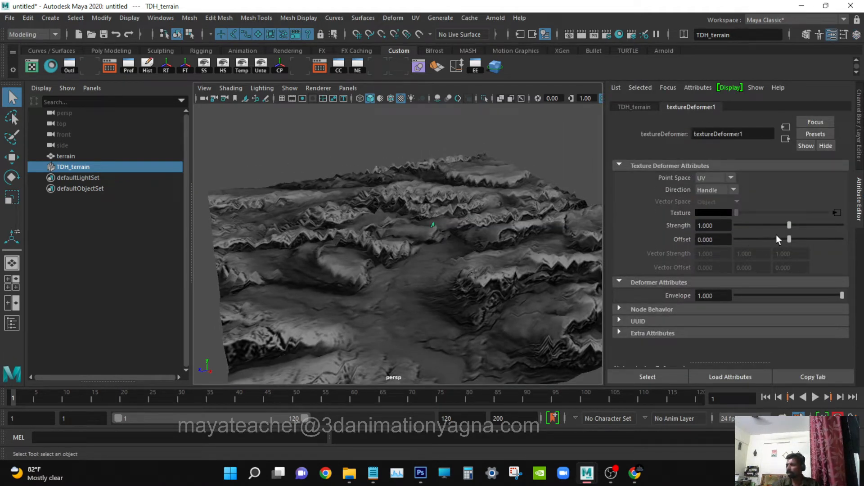
{"action": "left_click_drag", "start_coordinate": [793, 239], "coordinate": [668, 239]}
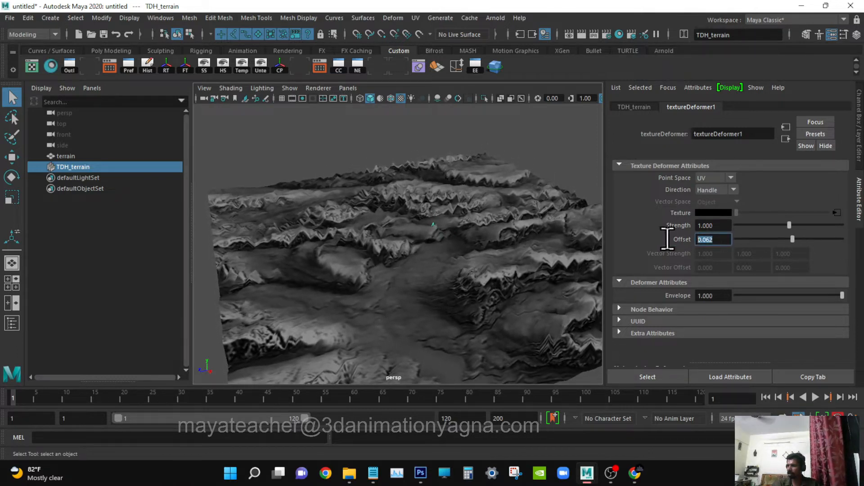
{"action": "type", "text": "0"}
{"action": "key", "text": "Return"}
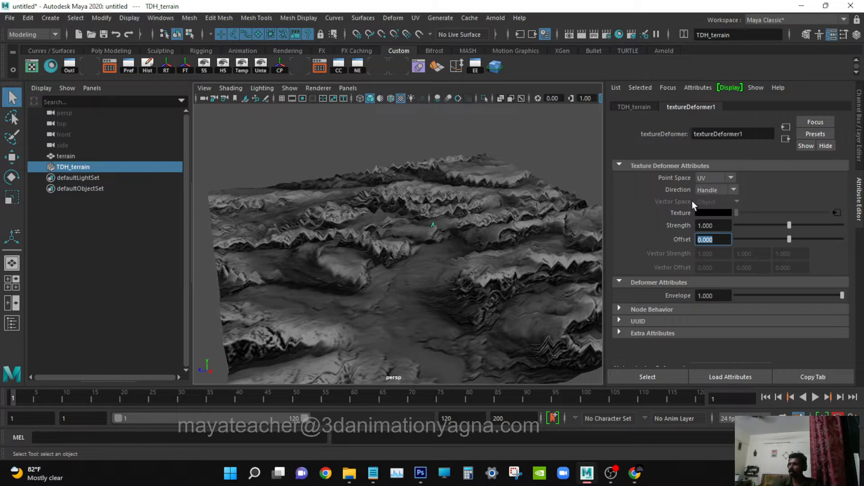
Try World as the texture deformer's point space, compare the terrain, and switch back to UV.
{"action": "left_click", "coordinate": [720, 179]}
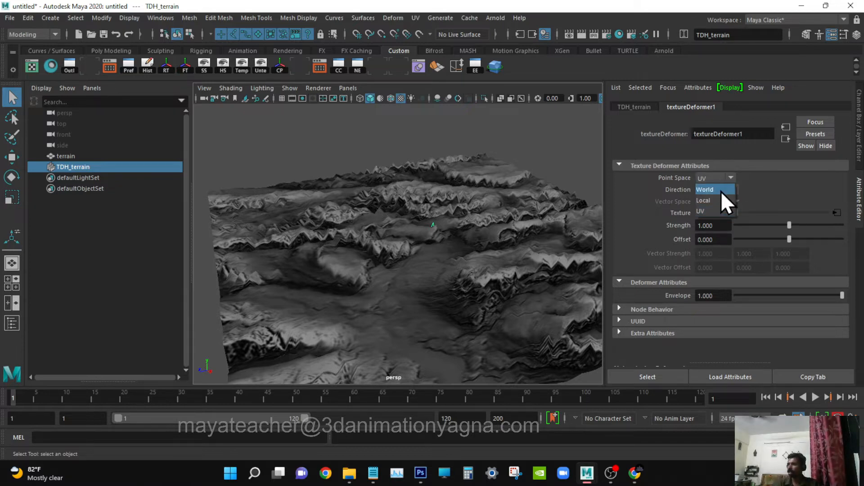
{"action": "left_click", "coordinate": [720, 192]}
{"action": "left_click_drag", "start_coordinate": [447, 309], "coordinate": [518, 284], "text": "alt"}
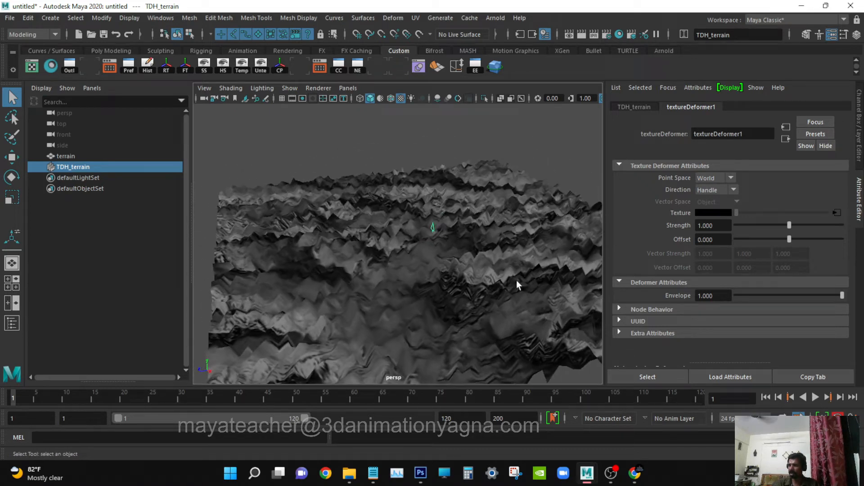
{"action": "left_click", "coordinate": [710, 180]}
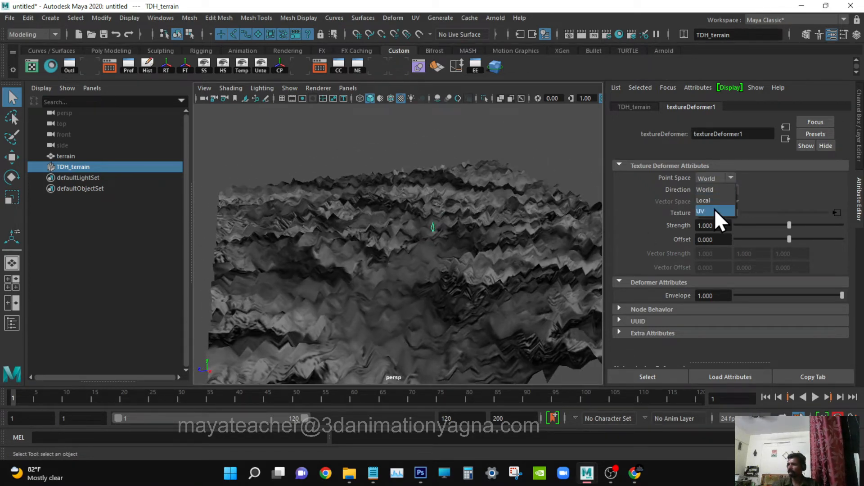
{"action": "left_click", "coordinate": [715, 210]}
Set the texture deformer's direction to Normal and hide the TDH_terrain handle.
{"action": "left_click", "coordinate": [718, 190]}
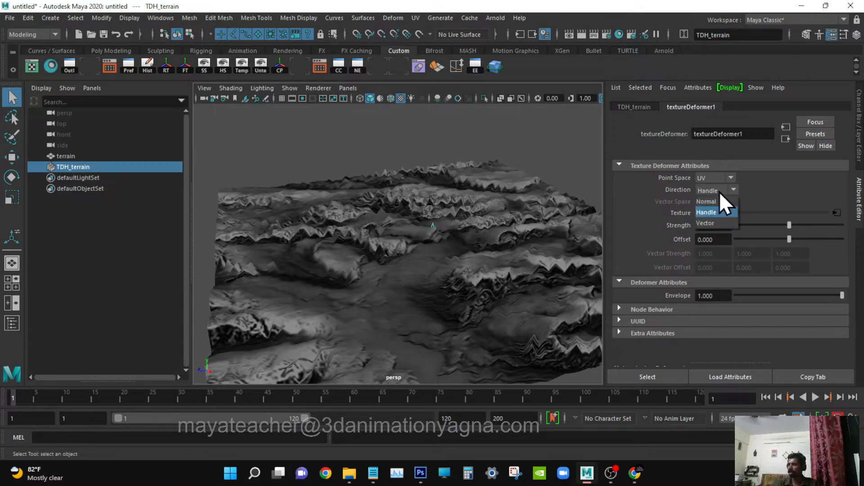
{"action": "left_click", "coordinate": [719, 203]}
{"action": "left_click_drag", "start_coordinate": [459, 336], "coordinate": [563, 309], "text": "alt"}
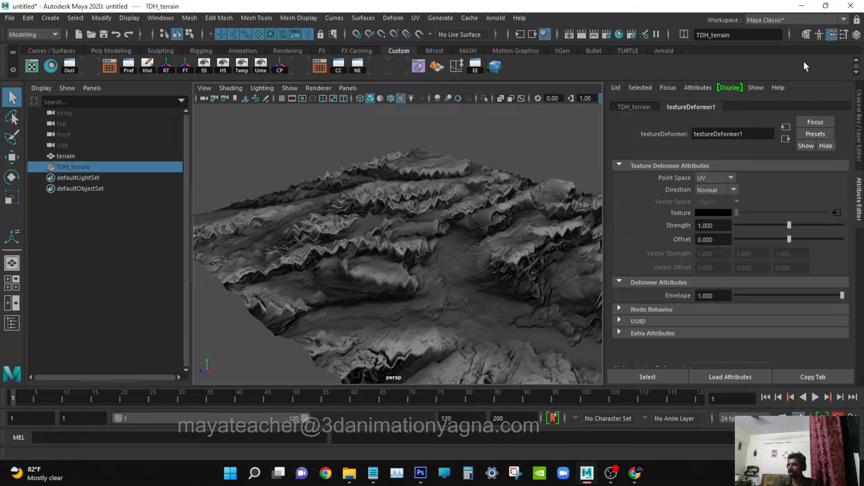
Examine the displaced terrain surface from several angles in an enlarged perspective view.
{"action": "left_click_drag", "start_coordinate": [424, 272], "coordinate": [407, 277], "text": "alt"}
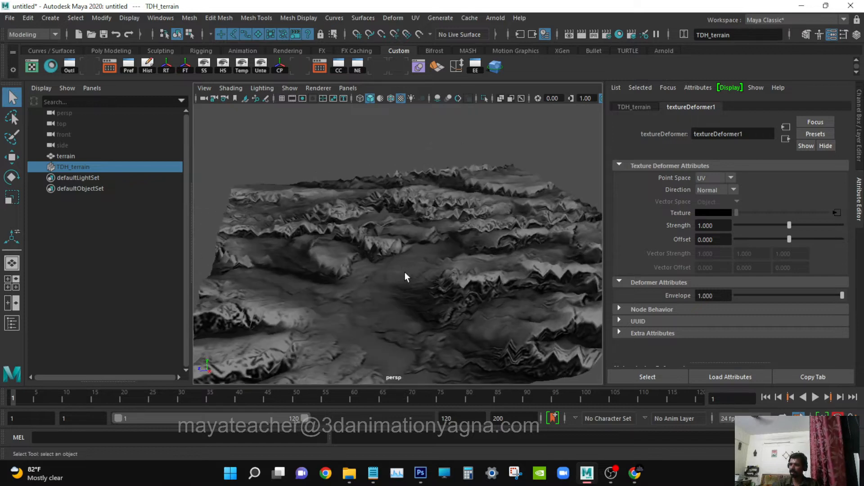
{"action": "left_click_drag", "start_coordinate": [469, 286], "coordinate": [484, 291], "text": "alt"}
{"action": "left_click", "coordinate": [832, 35]}
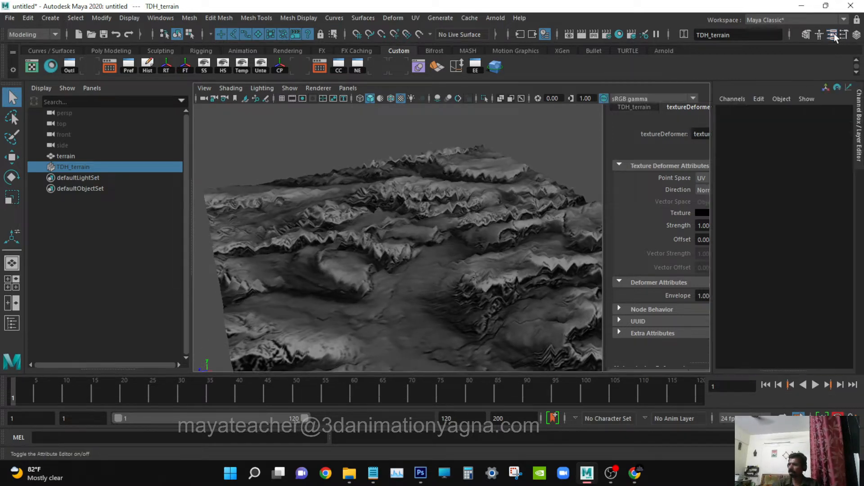
{"action": "left_click_drag", "start_coordinate": [422, 256], "coordinate": [533, 294], "text": "alt"}
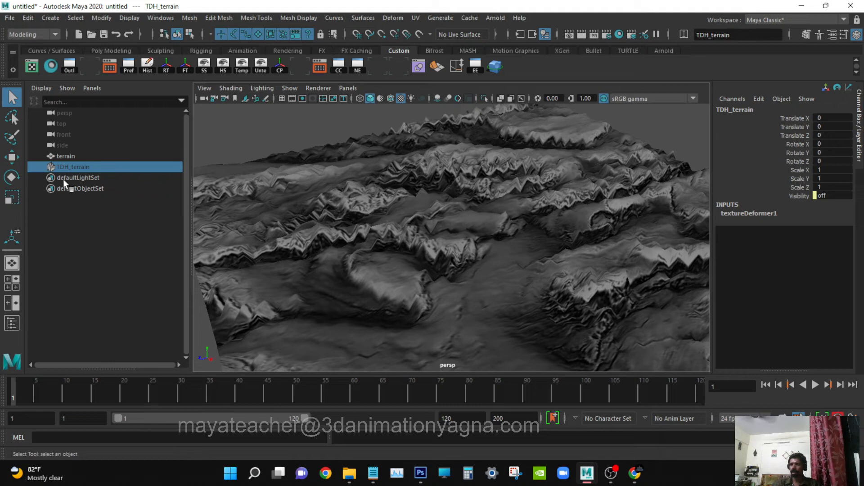
{"action": "left_click_drag", "start_coordinate": [450, 234], "coordinate": [491, 247], "text": "alt"}
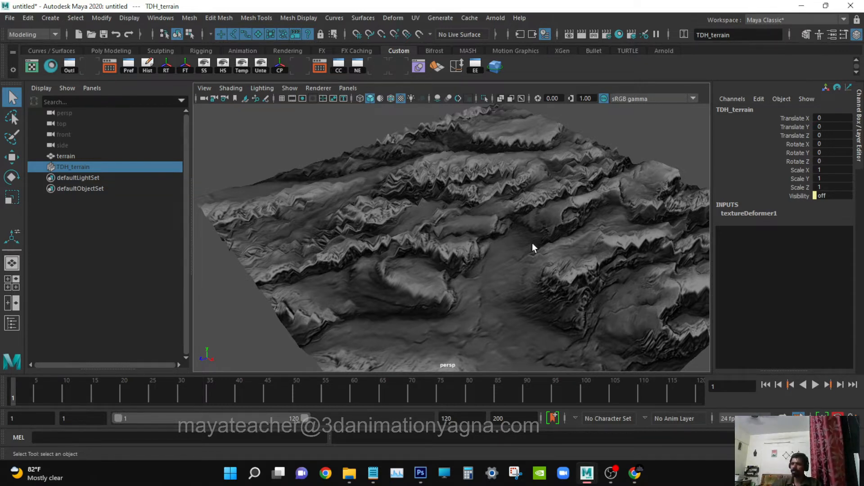
{"action": "left_click_drag", "start_coordinate": [532, 243], "coordinate": [521, 243], "text": "alt"}
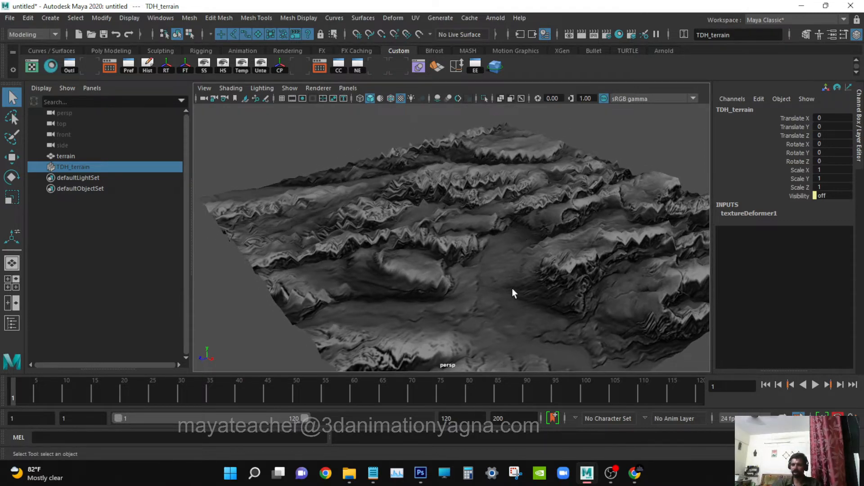
{"action": "left_click_drag", "start_coordinate": [513, 290], "coordinate": [494, 310], "text": "alt"}
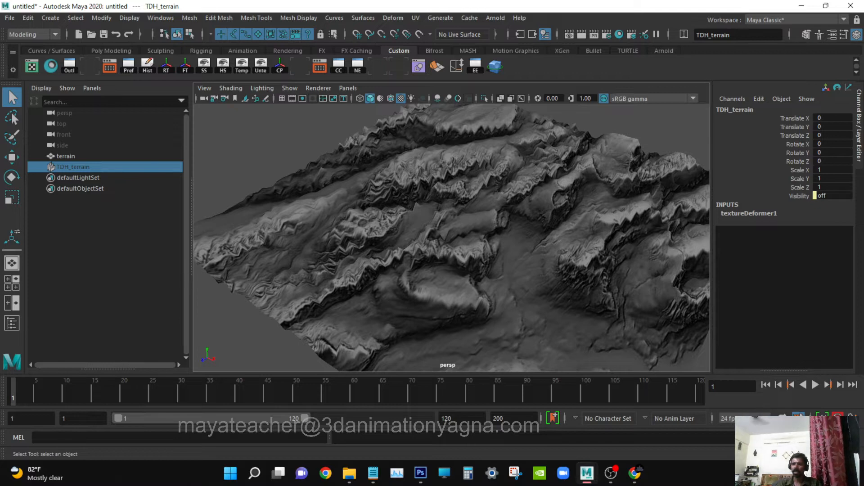
Hide the terrain mesh together with its TDH_terrain deformer handle.
{"action": "left_click_drag", "start_coordinate": [88, 158], "coordinate": [90, 169]}
{"action": "key", "text": "h"}
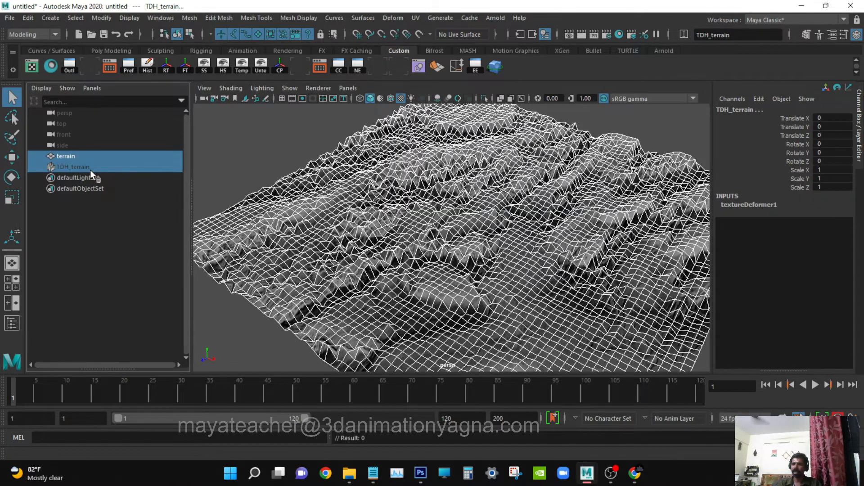
{"action": "key", "text": "h"}
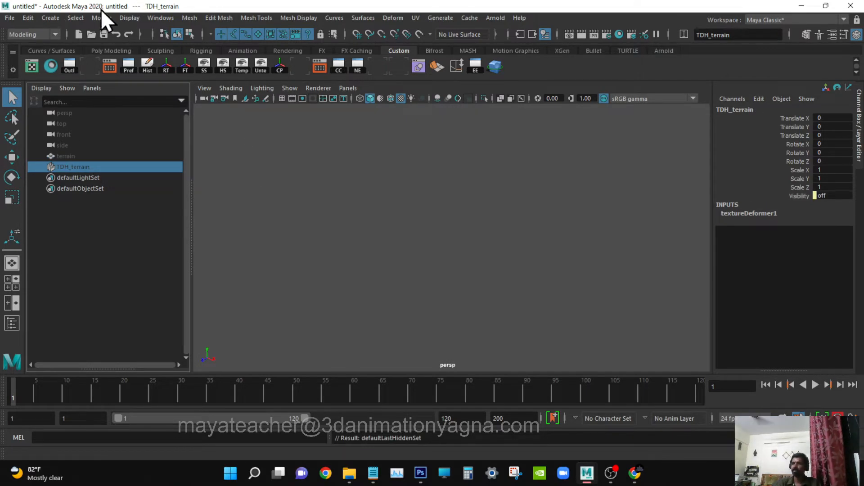
Create a new polygon plane and enlarge its width and height to about 14.4.
{"action": "left_click", "coordinate": [50, 19]}
{"action": "mouse_move", "coordinate": [108, 56]}
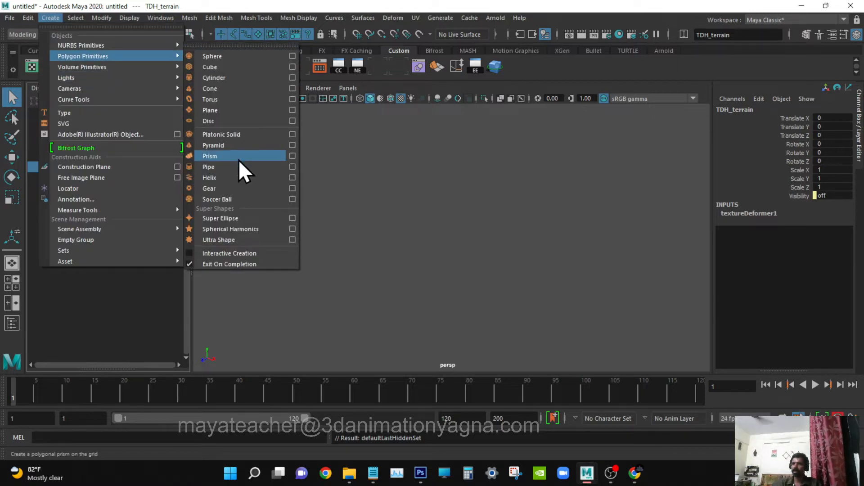
{"action": "left_click", "coordinate": [230, 108]}
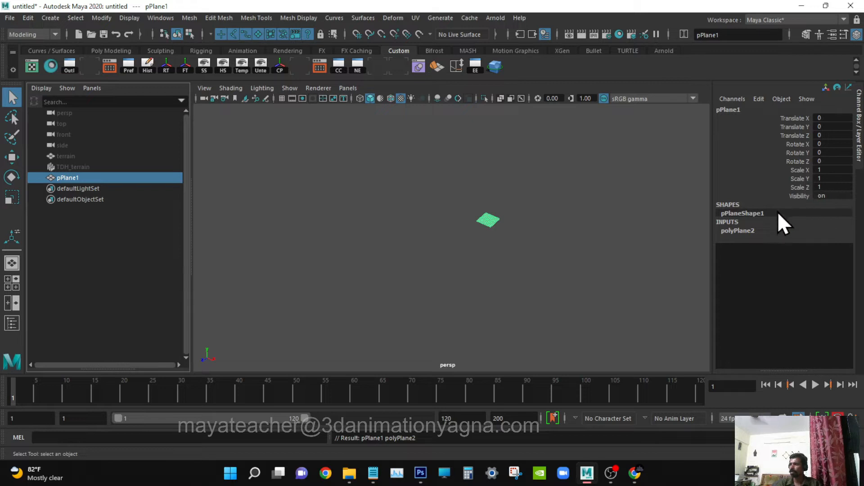
{"action": "left_click", "coordinate": [759, 232]}
{"action": "left_click_drag", "start_coordinate": [800, 239], "coordinate": [806, 245]}
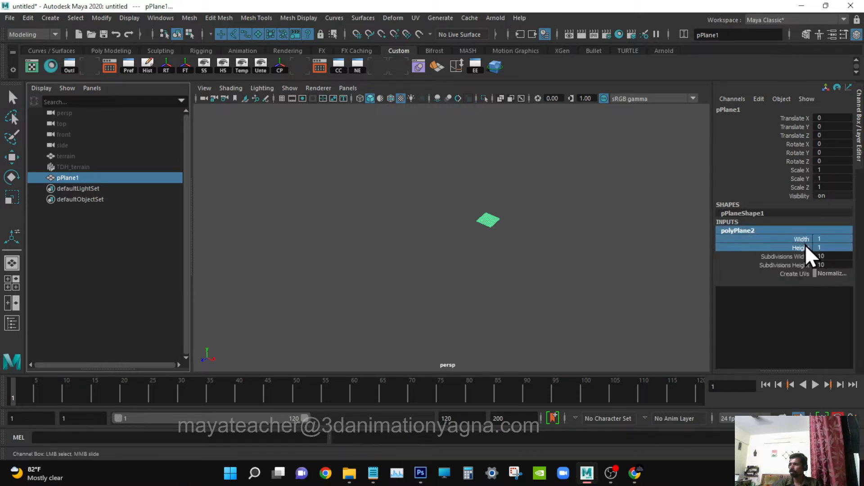
{"action": "middle_click_drag", "start_coordinate": [459, 288], "coordinate": [542, 290]}
Show the viewport grid for scale and enlarge the new plane's width and height to about 23.7.
{"action": "left_click", "coordinate": [290, 88]}
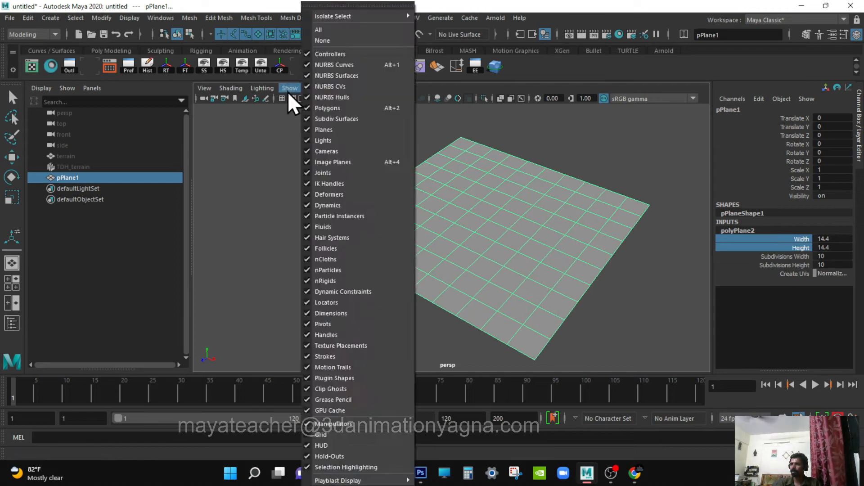
{"action": "left_click", "coordinate": [331, 435]}
{"action": "left_click_drag", "start_coordinate": [447, 338], "coordinate": [504, 266], "text": "alt"}
{"action": "middle_click_drag", "start_coordinate": [574, 275], "coordinate": [623, 285]}
{"action": "scroll", "coordinate": [463, 252], "scroll_direction": "down", "scroll_amount": 5}
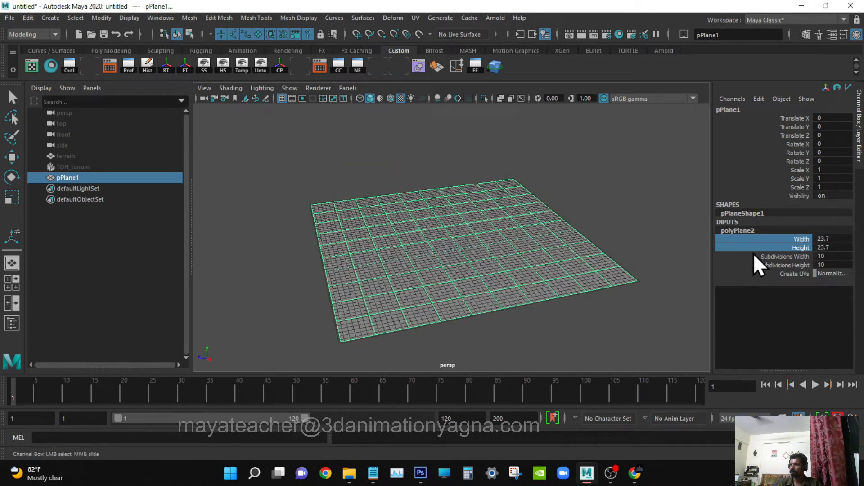
Set the new plane's width and height subdivisions to 100 each.
{"action": "left_click_drag", "start_coordinate": [841, 257], "coordinate": [836, 264]}
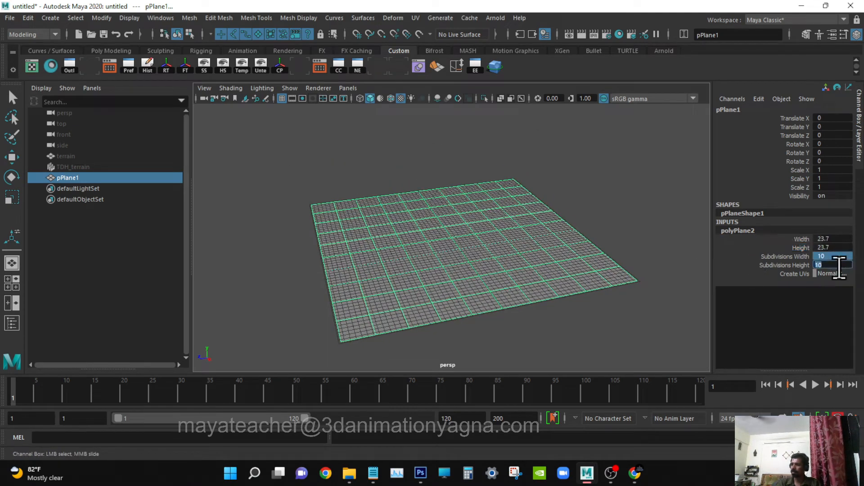
{"action": "type", "text": "100"}
{"action": "key", "text": "Return"}
{"action": "key", "text": "Return"}
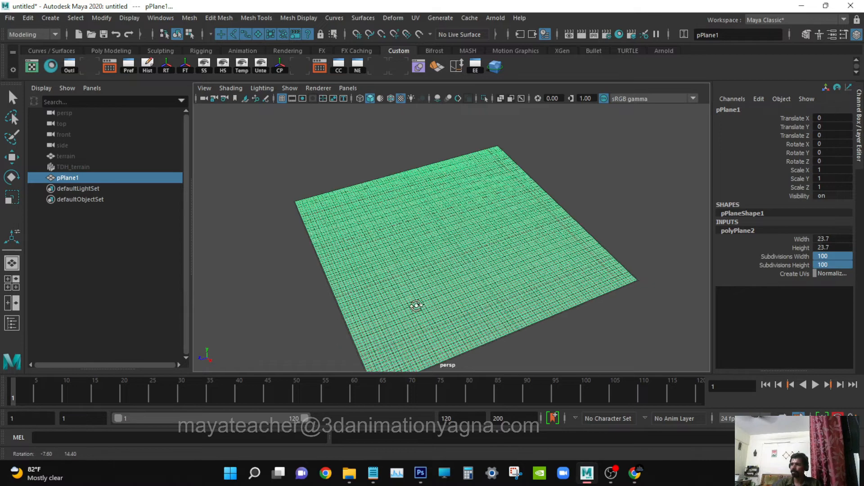
{"action": "right_click_drag", "start_coordinate": [416, 303], "coordinate": [443, 258], "text": "alt"}
Hide the viewport grid and view the subdivided plane on its own.
{"action": "left_click", "coordinate": [290, 89]}
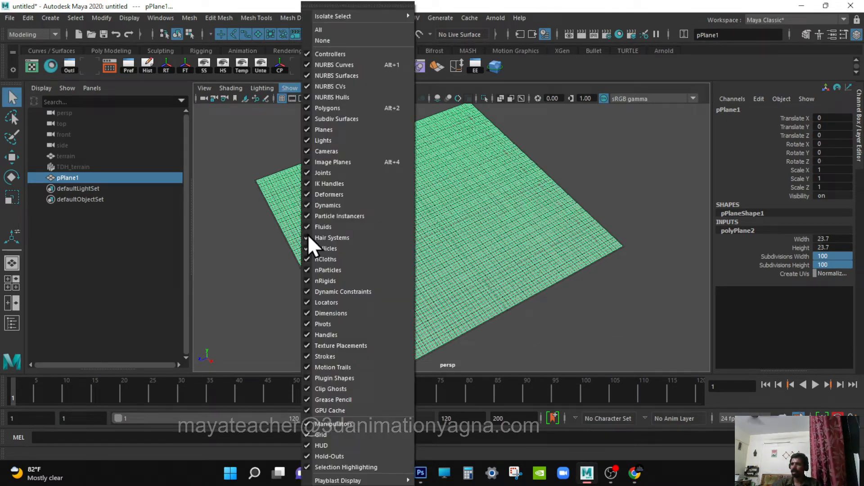
{"action": "left_click", "coordinate": [328, 436]}
{"action": "left_click_drag", "start_coordinate": [520, 307], "coordinate": [510, 299], "text": "alt"}
{"action": "right_click_drag", "start_coordinate": [510, 299], "coordinate": [515, 300], "text": "alt"}
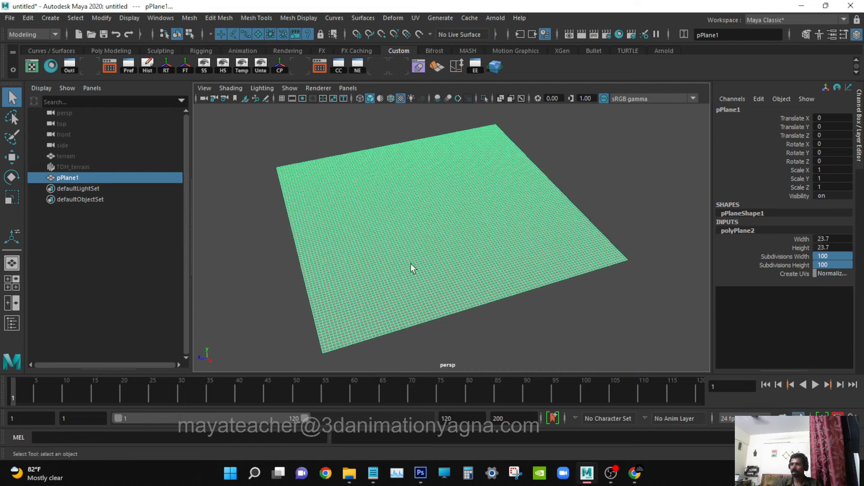
Rename the new polygon plane as water.
{"action": "double_click", "coordinate": [107, 178]}
{"action": "type", "text": "w"}
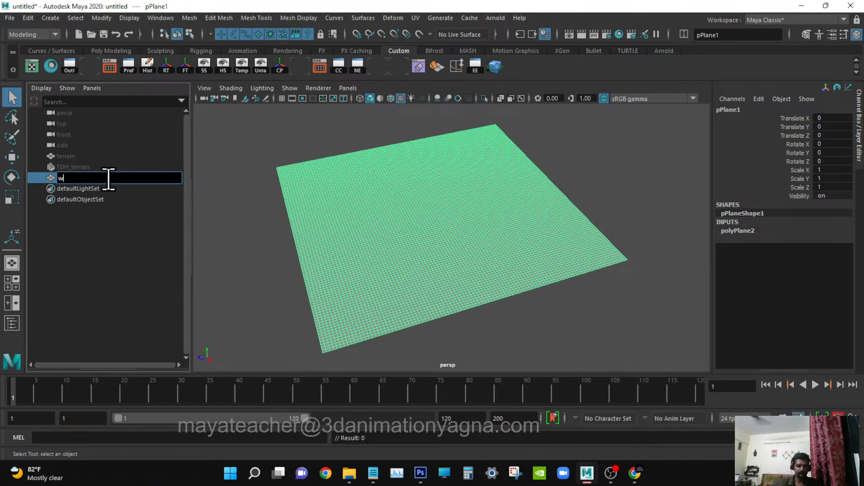
{"action": "type", "text": "ater"}
{"action": "key", "text": "Return"}
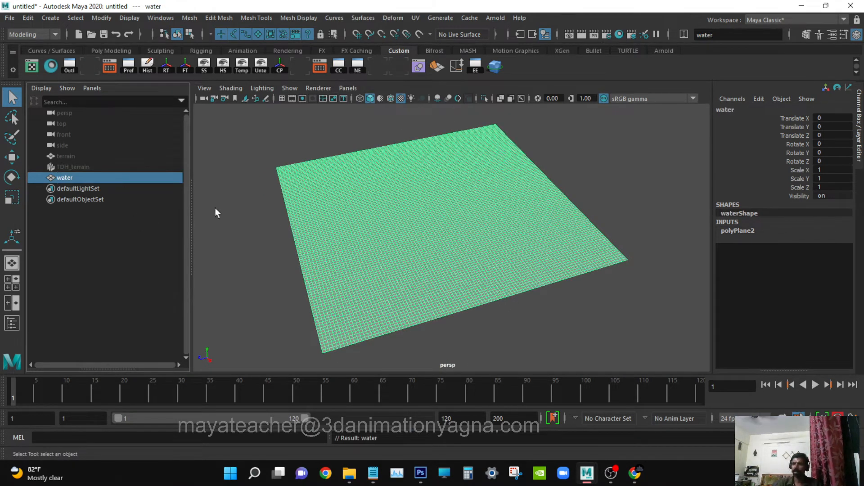
Create a Texture deformer on the water plane with UV point space, Handle direction, strength 1 and envelope 1.
{"action": "left_click_drag", "start_coordinate": [552, 238], "coordinate": [560, 245], "text": "alt"}
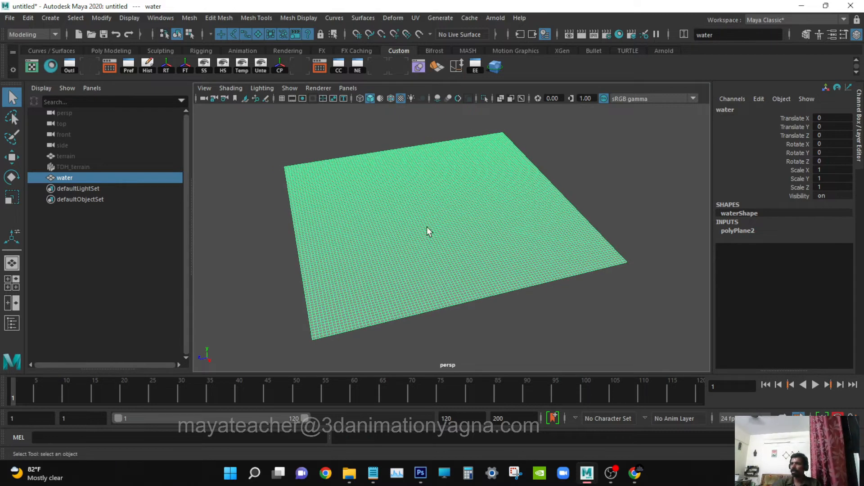
{"action": "left_click_drag", "start_coordinate": [426, 231], "coordinate": [457, 177], "text": "alt"}
{"action": "left_click", "coordinate": [396, 19]}
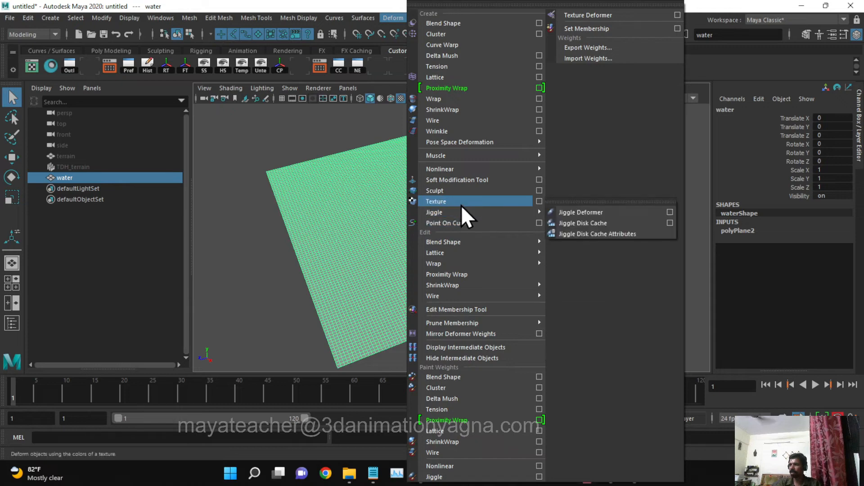
{"action": "left_click", "coordinate": [539, 201]}
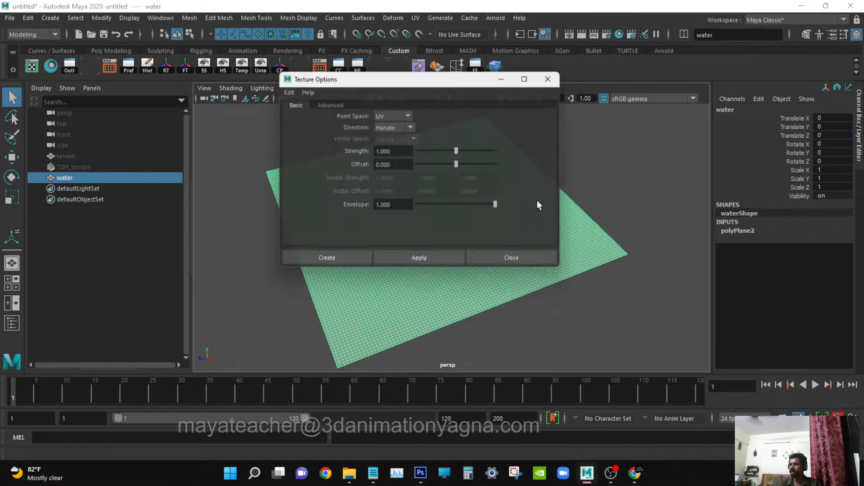
{"action": "left_click_drag", "start_coordinate": [426, 83], "coordinate": [619, 50]}
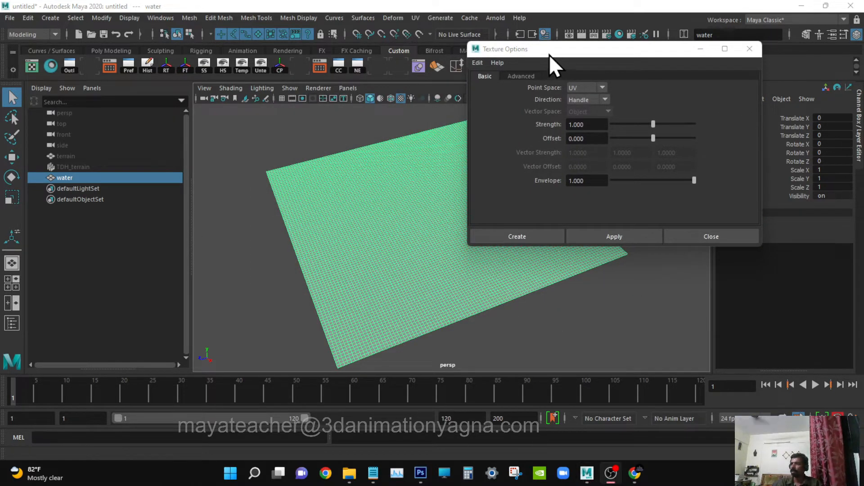
{"action": "left_click_drag", "start_coordinate": [550, 53], "coordinate": [523, 59]}
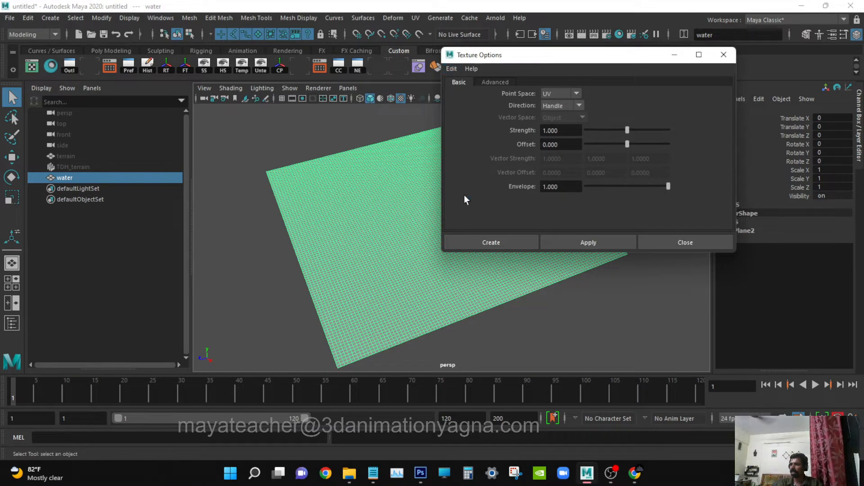
{"action": "left_click", "coordinate": [493, 238]}
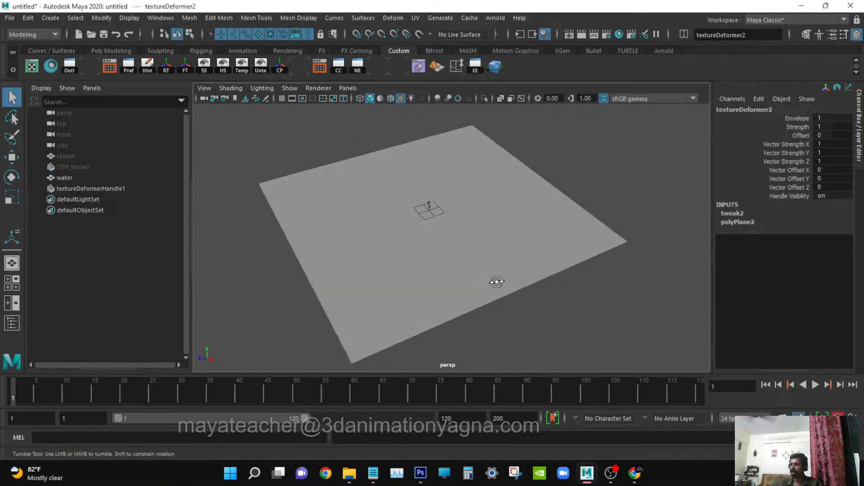
Rename the new texture deformer handle as TDH_water.
{"action": "left_click", "coordinate": [119, 189]}
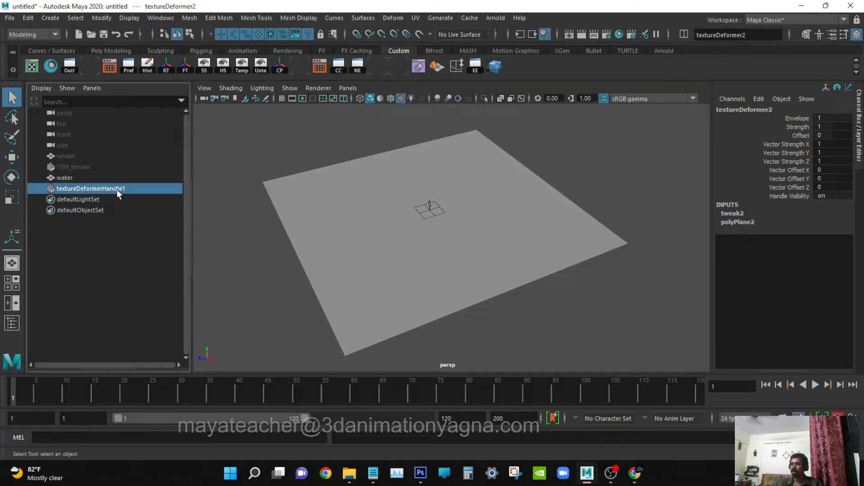
{"action": "double_click", "coordinate": [123, 191]}
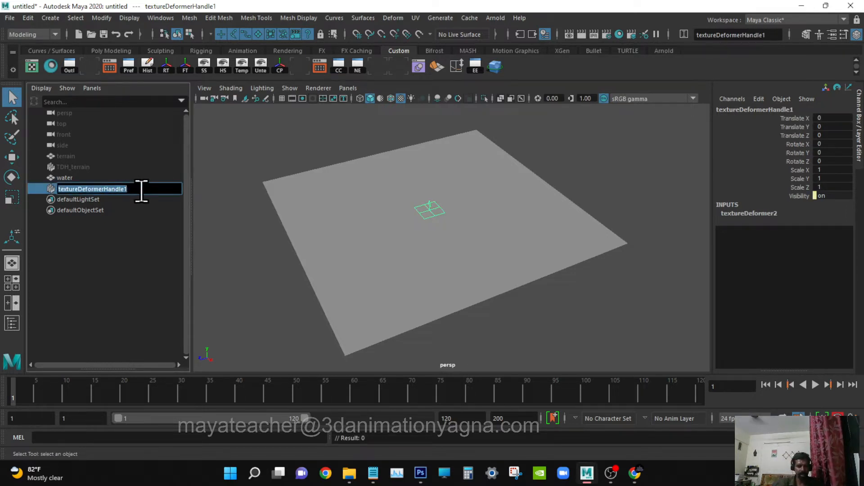
{"action": "key", "text": "Caps_Lock"}
{"action": "type", "text": "TDH"}
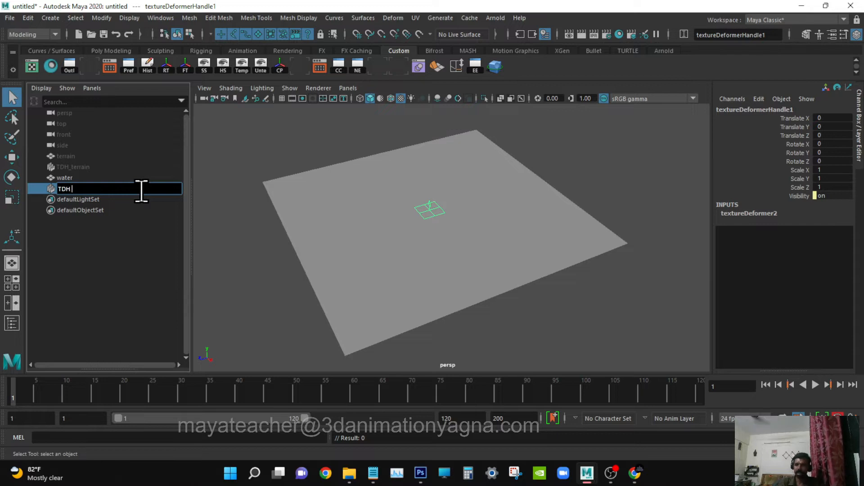
{"action": "type", "text": "_water"}
{"action": "key", "text": "Return"}
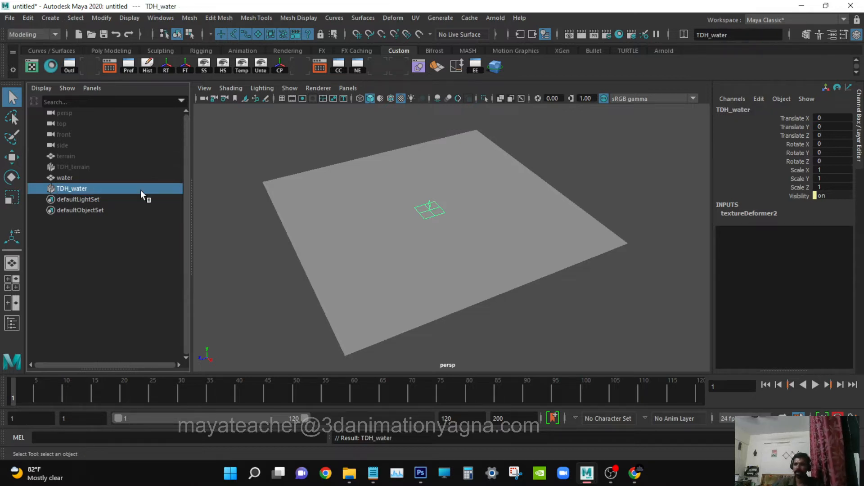
Assign a 2D Ocean texture to the Texture attribute of the TDH_water deformer.
{"action": "mouse_move", "coordinate": [444, 243]}
{"action": "left_mouse_down", "text": "alt"}
{"action": "mouse_move", "coordinate": [457, 247]}
{"action": "mouse_move", "coordinate": [442, 243]}
{"action": "left_mouse_up", "text": "alt"}
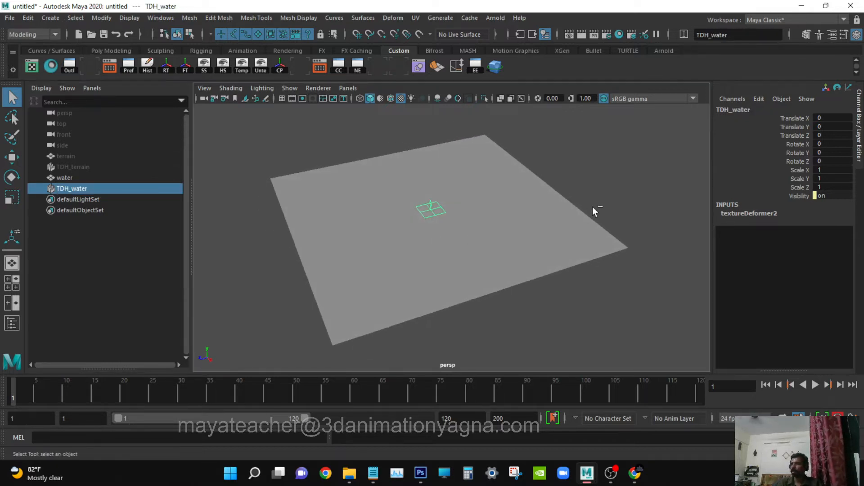
{"action": "key", "text": "ctrl+a"}
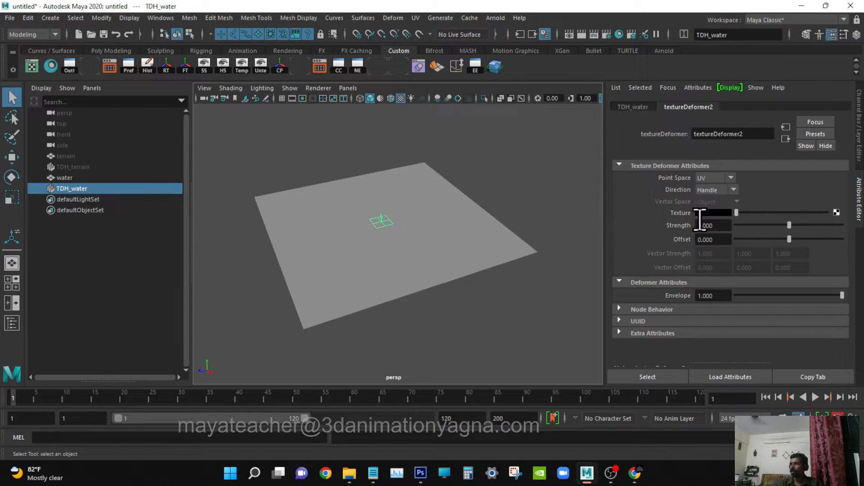
{"action": "left_click", "coordinate": [837, 212]}
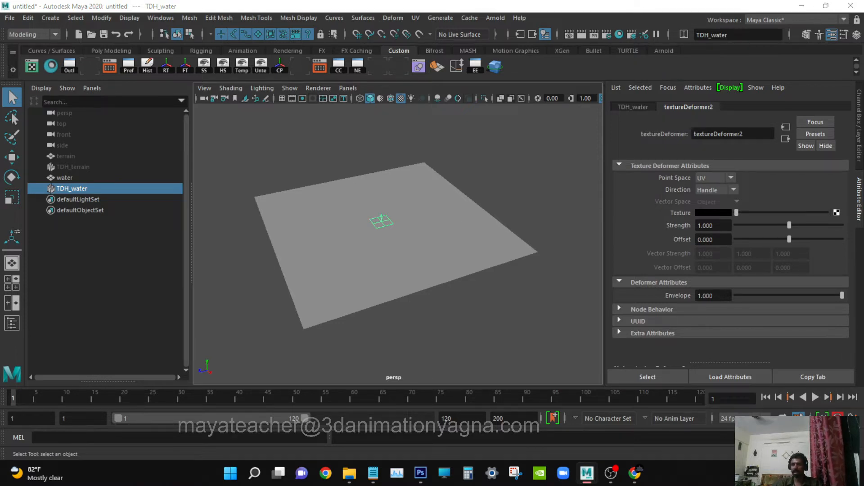
{"action": "left_click_drag", "start_coordinate": [209, 190], "coordinate": [517, 97]}
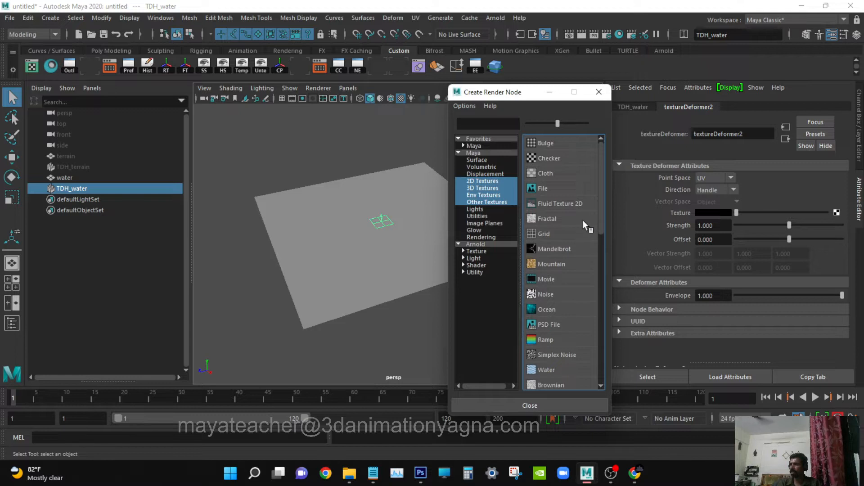
{"action": "left_click", "coordinate": [482, 181]}
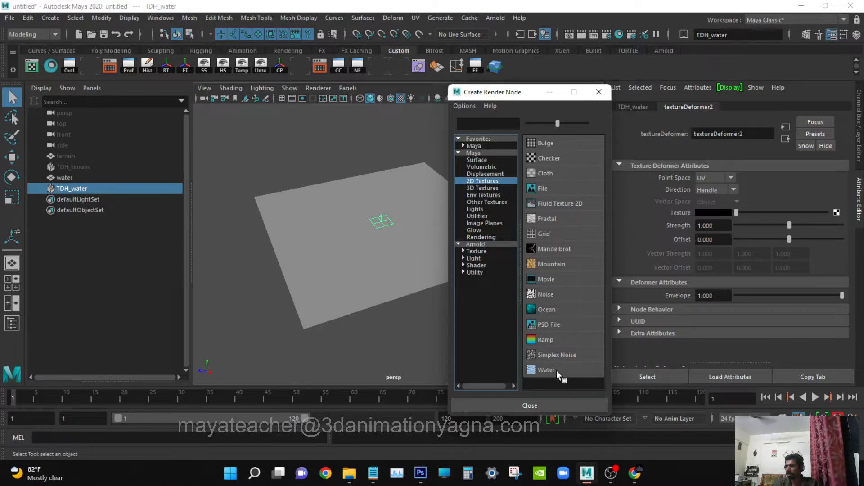
{"action": "left_click", "coordinate": [549, 308]}
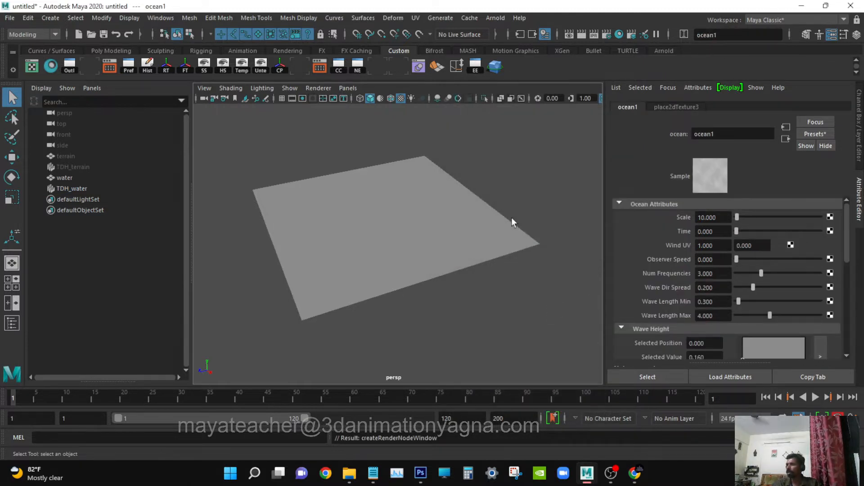
Set the ocean texture's Scale to 20 and Num Frequencies to 20.
{"action": "left_click_drag", "start_coordinate": [512, 222], "coordinate": [404, 272], "text": "alt"}
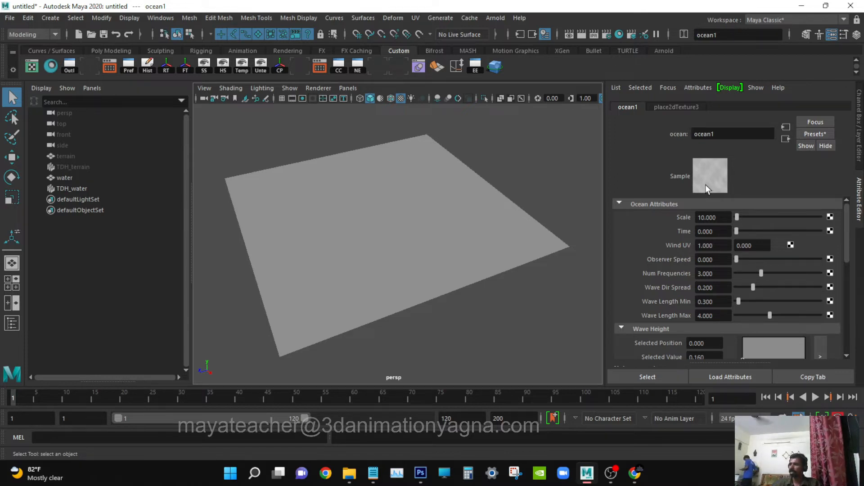
{"action": "double_click", "coordinate": [720, 217]}
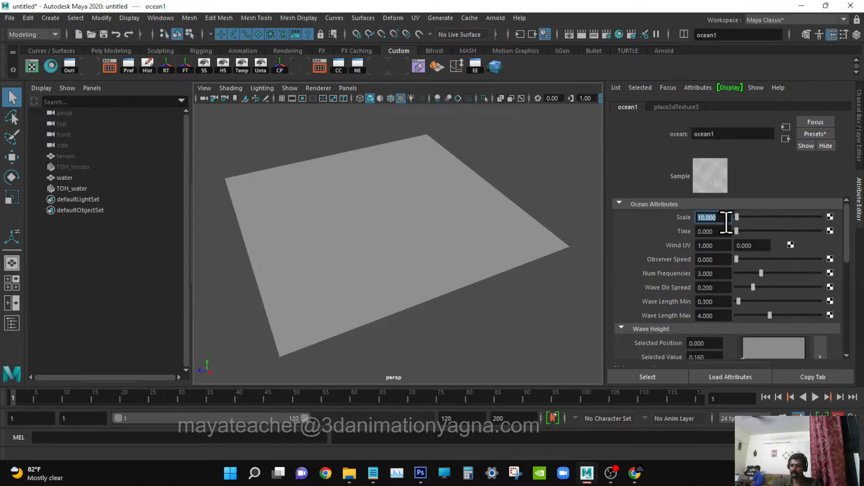
{"action": "type", "text": "20"}
{"action": "key", "text": "Tab"}
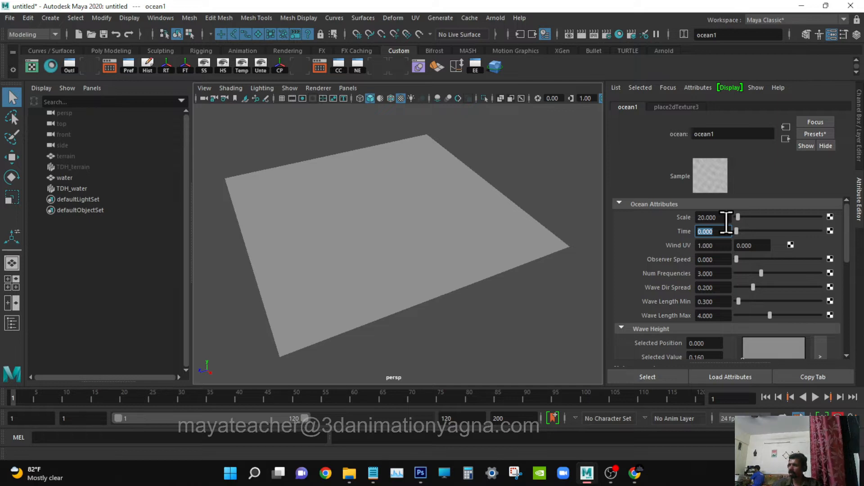
{"action": "key", "text": "Tab"}
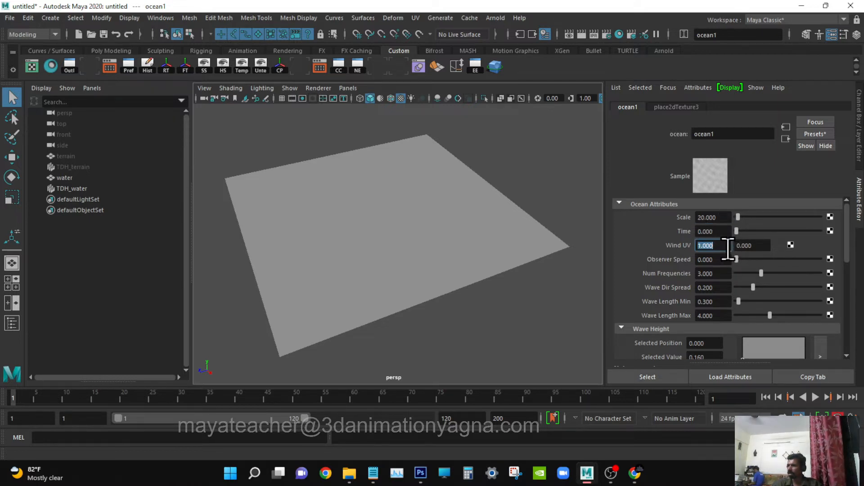
{"action": "key", "text": "Tab"}
{"action": "key", "text": "Tab"}
{"action": "key", "text": "Tab"}
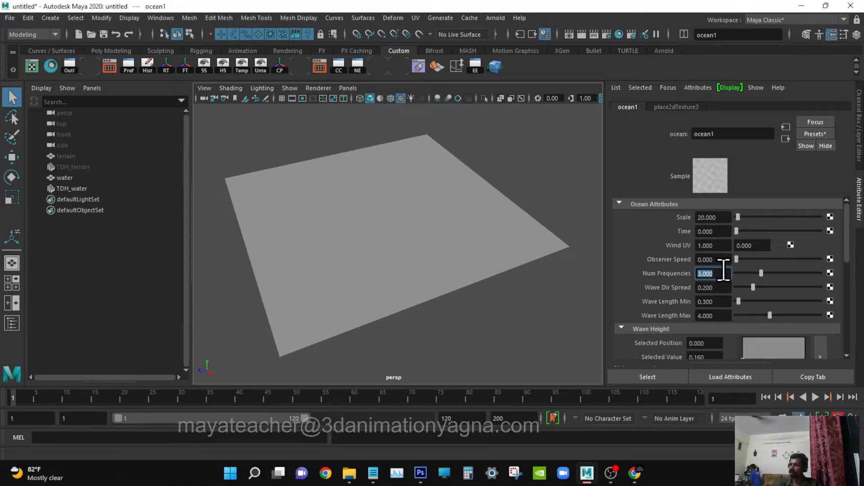
{"action": "type", "text": "20"}
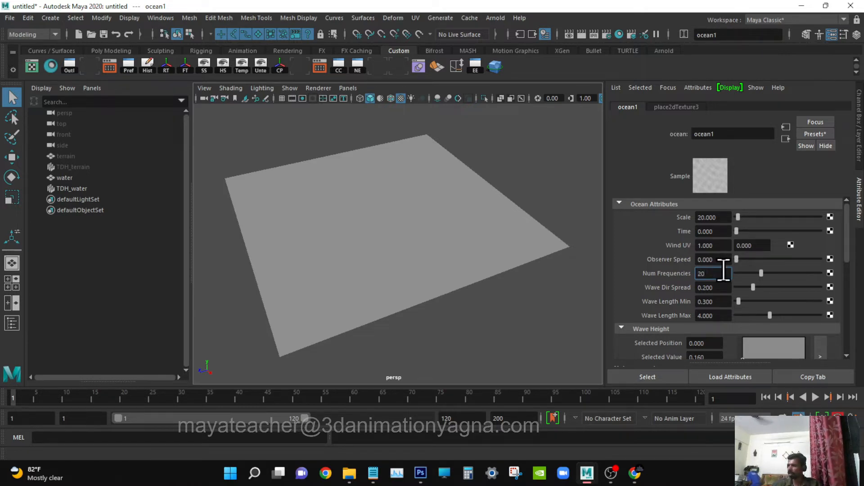
{"action": "key", "text": "Return"}
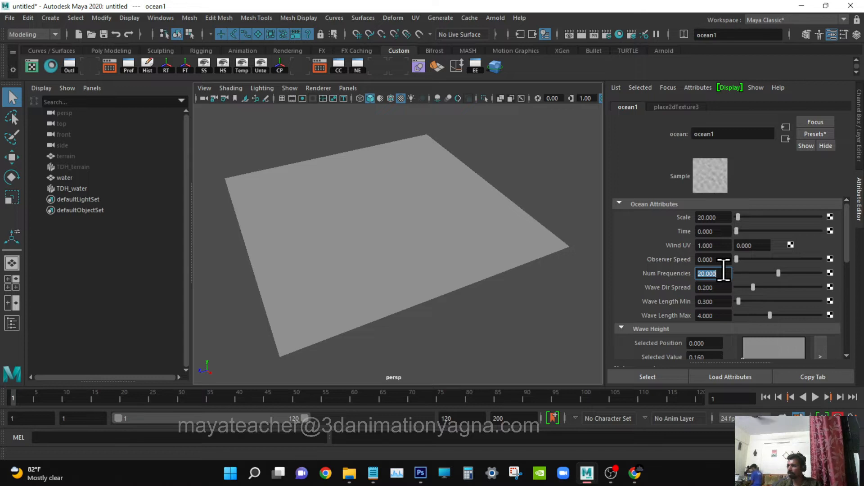
Set the ocean texture's Wave Dir Spread to 0.6 and Wave Length Min to 1.
{"action": "left_click", "coordinate": [730, 286]}
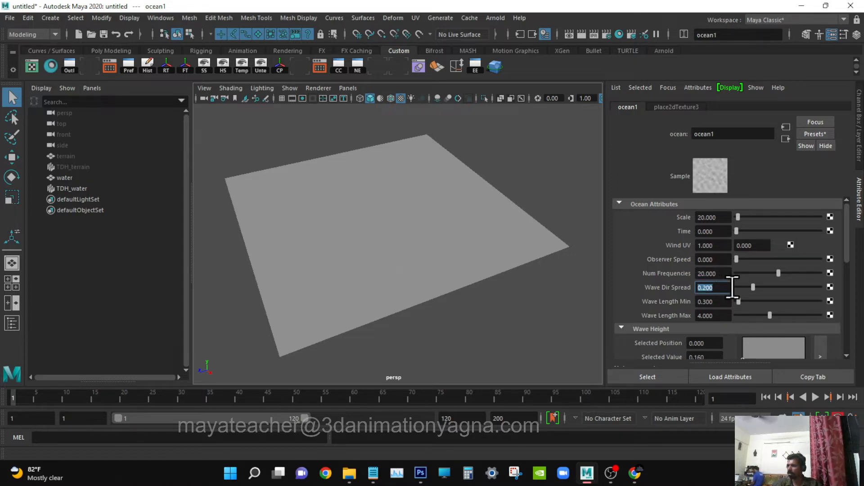
{"action": "type", "text": "."}
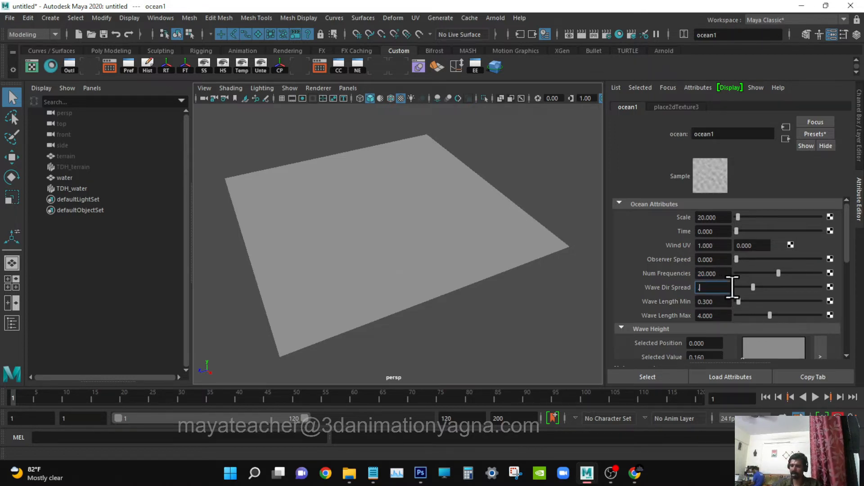
{"action": "key", "text": "Tab"}
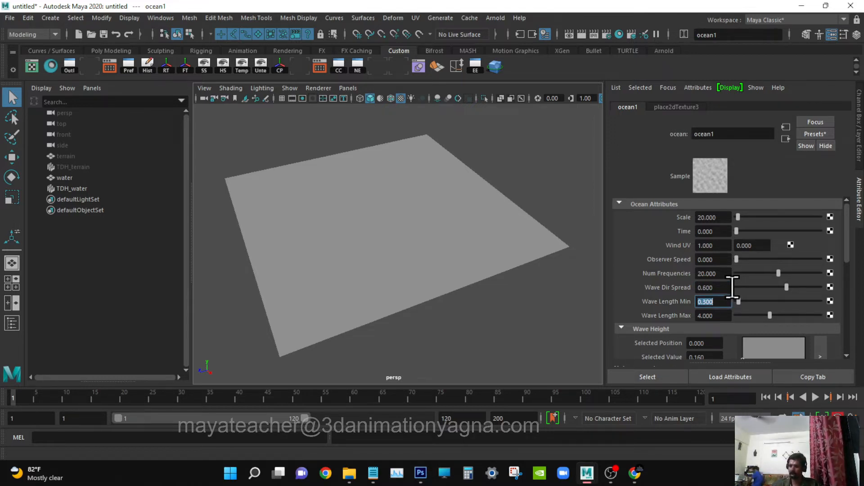
{"action": "type", "text": "1"}
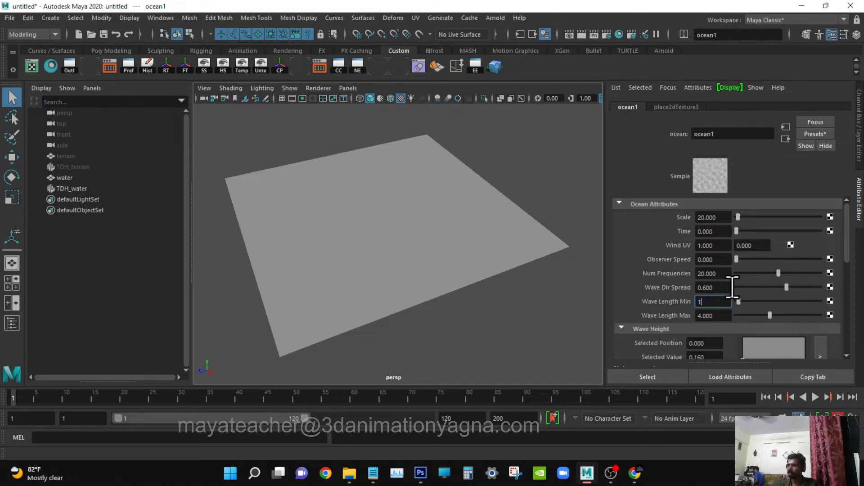
{"action": "key", "text": "Return"}
{"action": "key", "text": "Tab"}
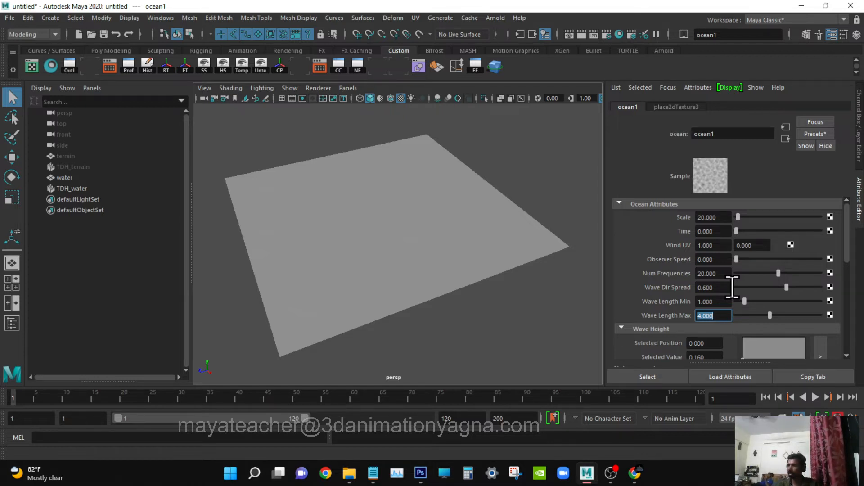
Raise the ocean texture's Wave Height value to 1 and hide the Outliner to enlarge the perspective view.
{"action": "scroll", "coordinate": [732, 287], "scroll_direction": "down", "scroll_amount": 2}
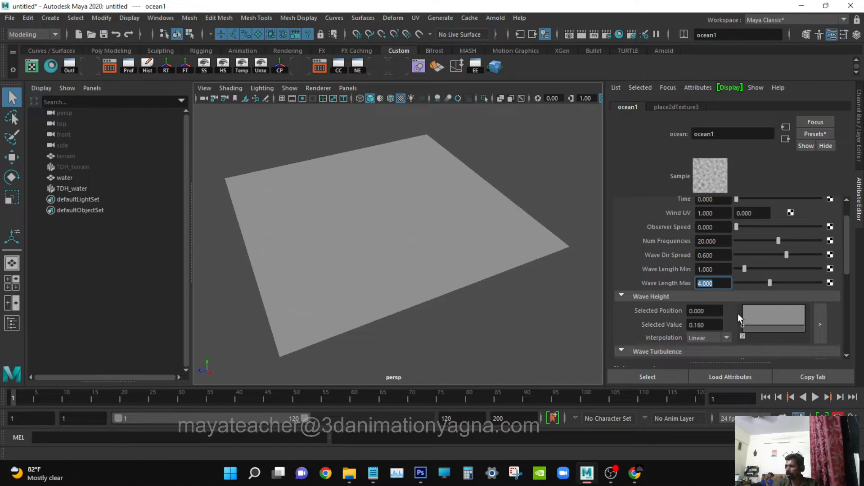
{"action": "left_click_drag", "start_coordinate": [738, 315], "coordinate": [741, 287]}
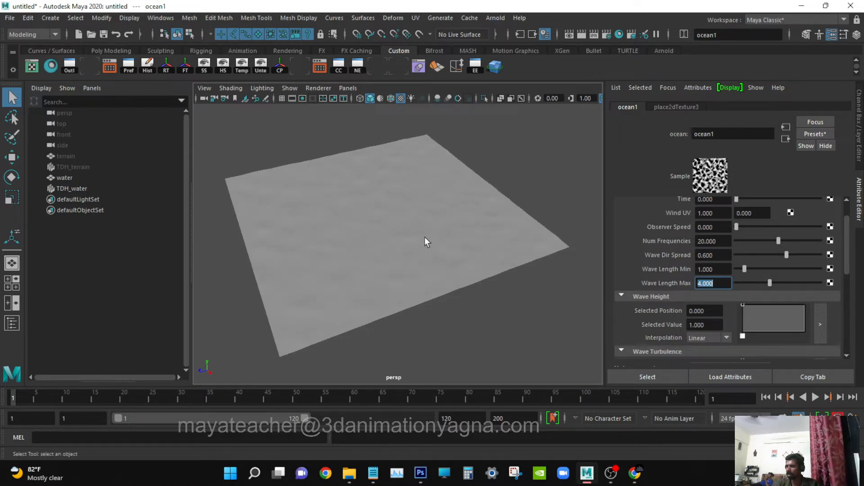
{"action": "left_click_drag", "start_coordinate": [425, 236], "coordinate": [437, 270], "text": "alt"}
{"action": "key", "text": "space"}
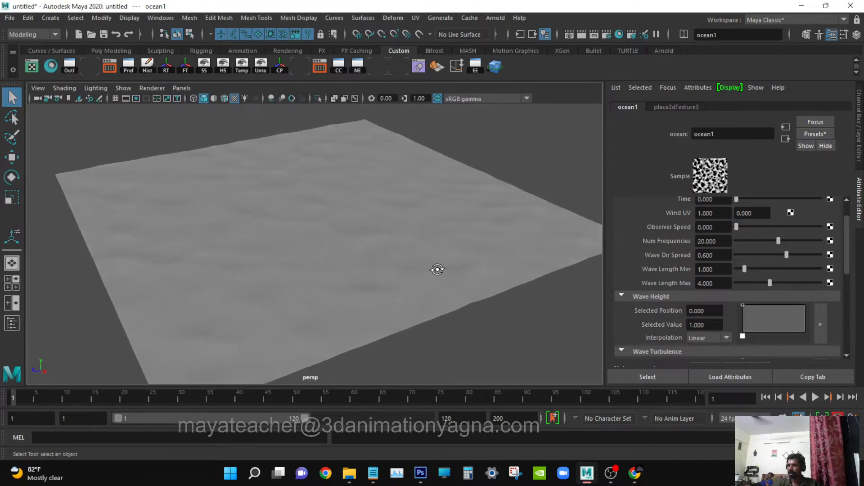
Shift the ocean texture's Wave Height graph point to position about 0.104.
{"action": "mouse_move", "coordinate": [742, 304]}
{"action": "left_mouse_down"}
{"action": "mouse_move", "coordinate": [745, 328]}
{"action": "mouse_move", "coordinate": [749, 275]}
{"action": "left_mouse_up"}
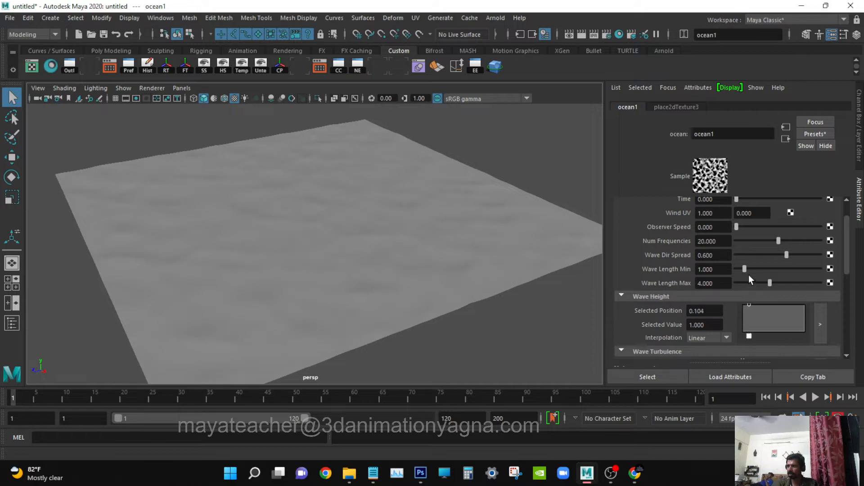
{"action": "mouse_move", "coordinate": [283, 231]}
{"action": "left_mouse_down", "text": "alt"}
{"action": "mouse_move", "coordinate": [326, 227]}
{"action": "mouse_move", "coordinate": [273, 235]}
{"action": "left_mouse_up", "text": "alt"}
{"action": "scroll", "coordinate": [754, 312], "scroll_direction": "down", "scroll_amount": 1}
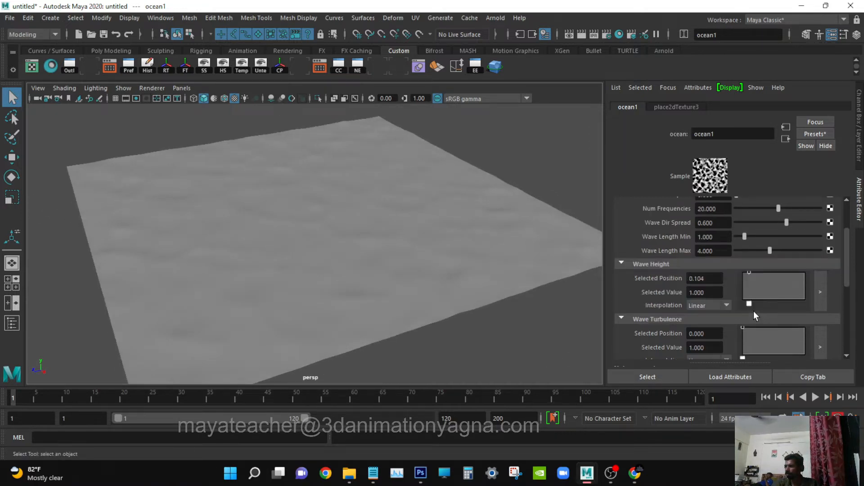
Raise the ocean texture's Wave Peaking graph to about 0.54 at its start point and 0.72 at its end point.
{"action": "scroll", "coordinate": [679, 323], "scroll_direction": "down", "scroll_amount": 1}
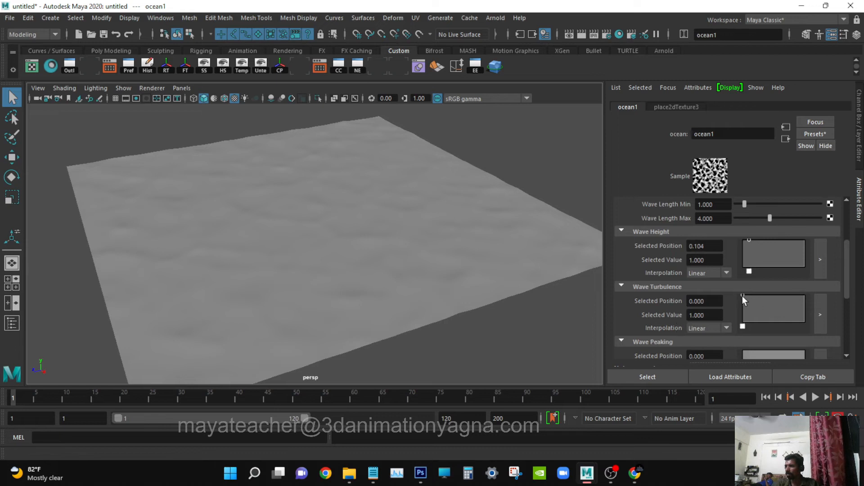
{"action": "scroll", "coordinate": [747, 298], "scroll_direction": "down", "scroll_amount": 2}
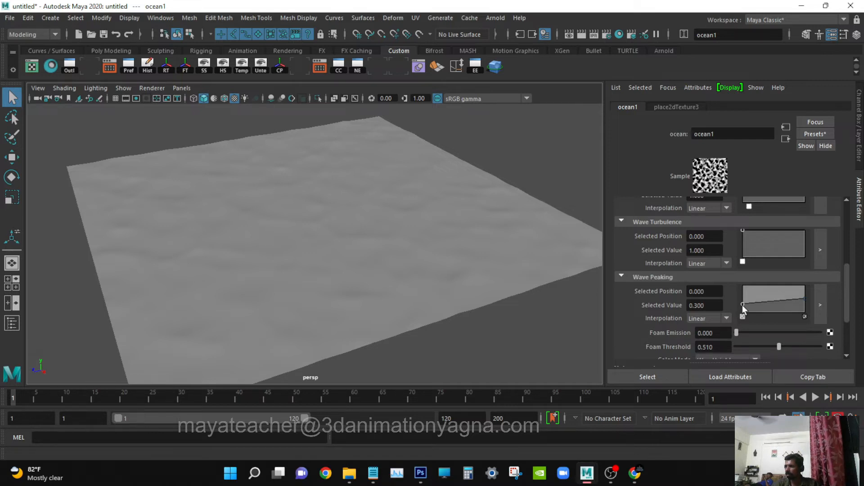
{"action": "left_click_drag", "start_coordinate": [742, 298], "coordinate": [742, 296]}
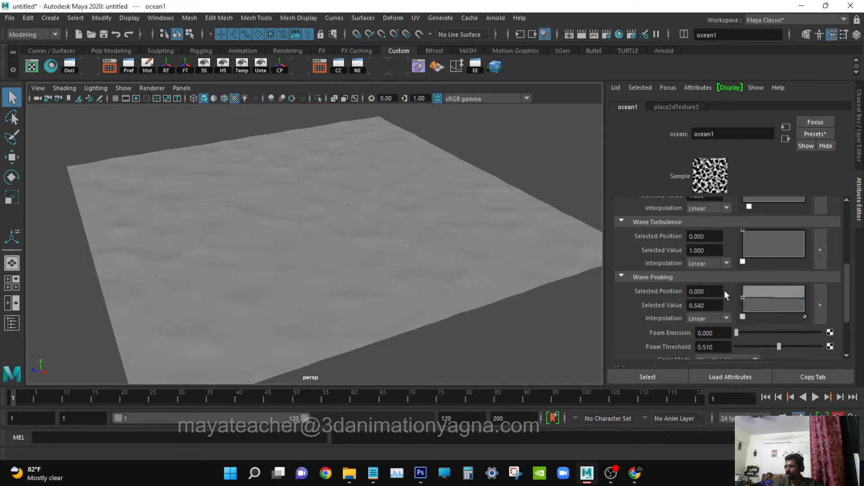
{"action": "left_click_drag", "start_coordinate": [803, 298], "coordinate": [805, 293]}
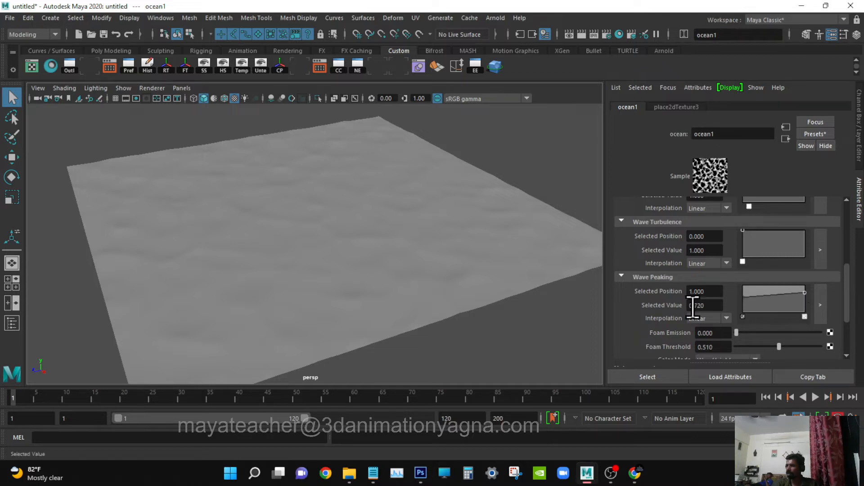
Try the ocean texture's Time at about 0.455 and return it to 0.
{"action": "scroll", "coordinate": [726, 256], "scroll_direction": "up", "scroll_amount": 5}
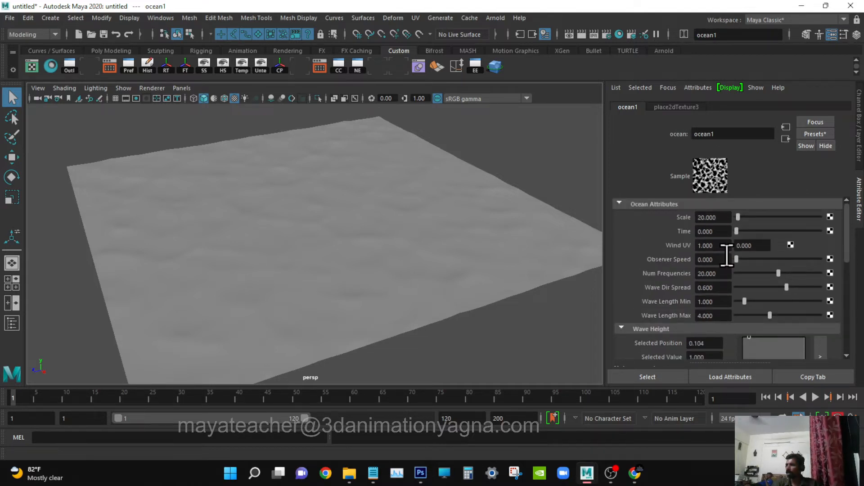
{"action": "mouse_move", "coordinate": [263, 266]}
{"action": "left_mouse_down", "text": "alt"}
{"action": "mouse_move", "coordinate": [269, 269]}
{"action": "mouse_move", "coordinate": [262, 267]}
{"action": "left_mouse_up", "text": "alt"}
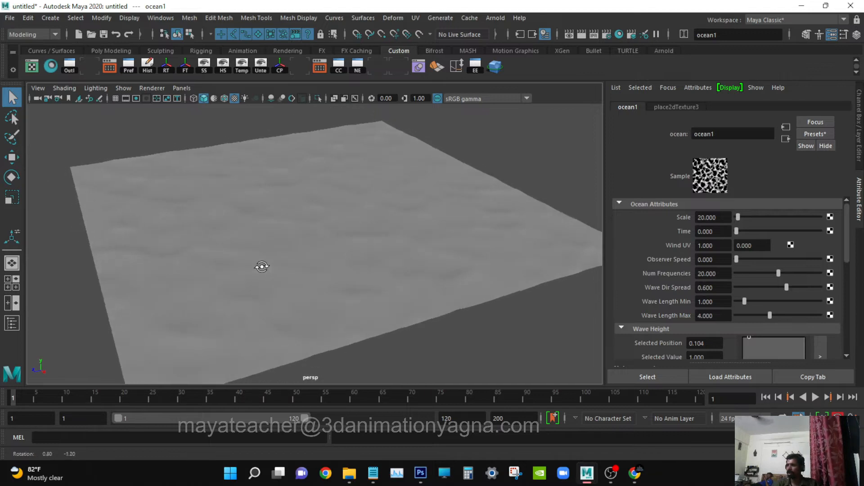
{"action": "scroll", "coordinate": [290, 258], "scroll_direction": "up", "scroll_amount": 4}
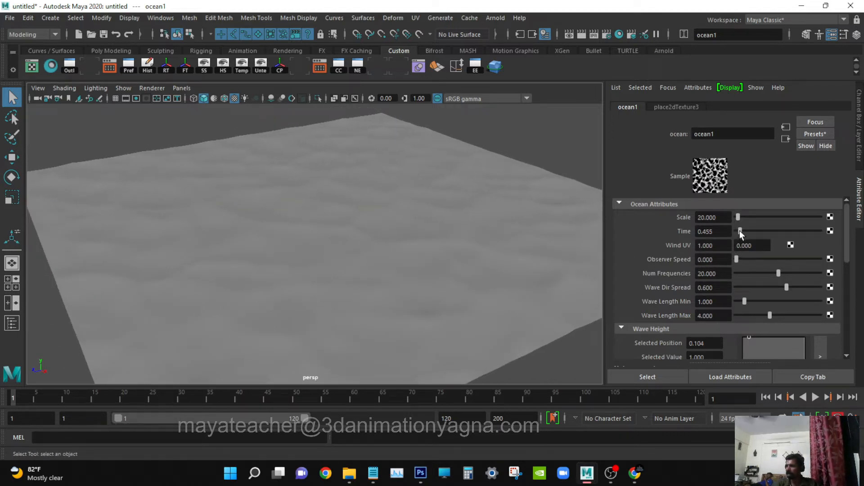
{"action": "left_click_drag", "start_coordinate": [739, 231], "coordinate": [714, 234]}
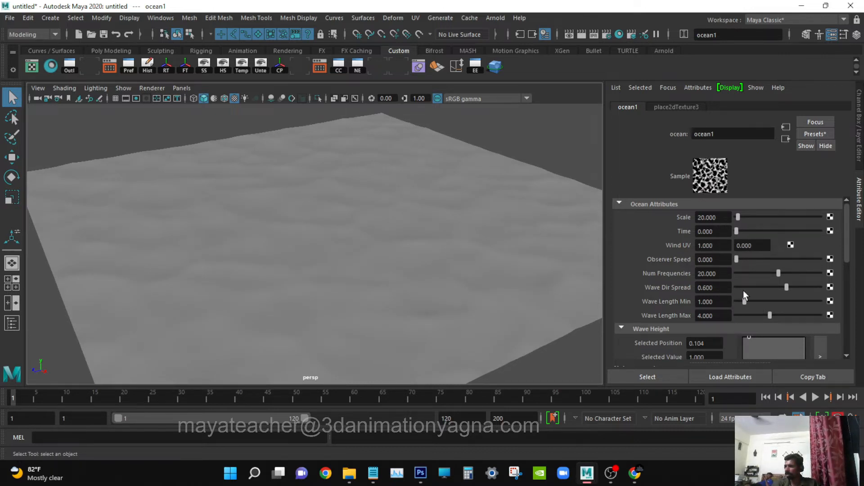
{"action": "left_click_drag", "start_coordinate": [470, 244], "coordinate": [481, 246], "text": "alt"}
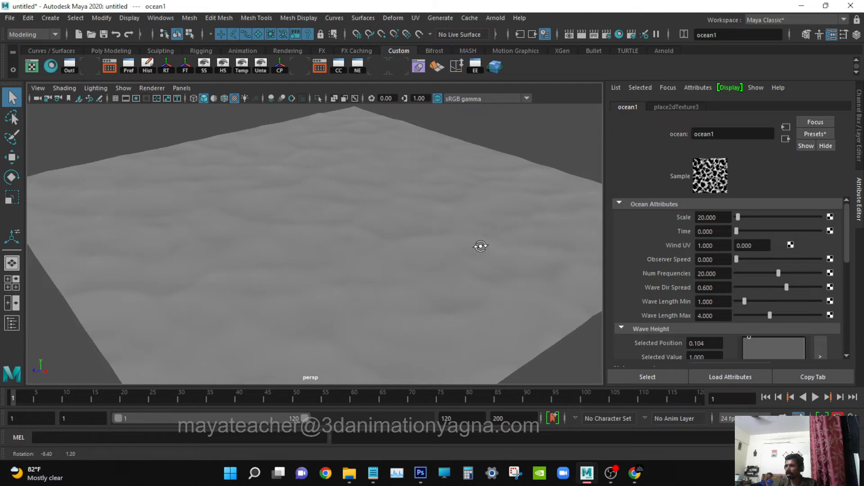
Set Repeat UV to 2 and 2 in the ocean texture's 2D placement node.
{"action": "left_click", "coordinate": [677, 107]}
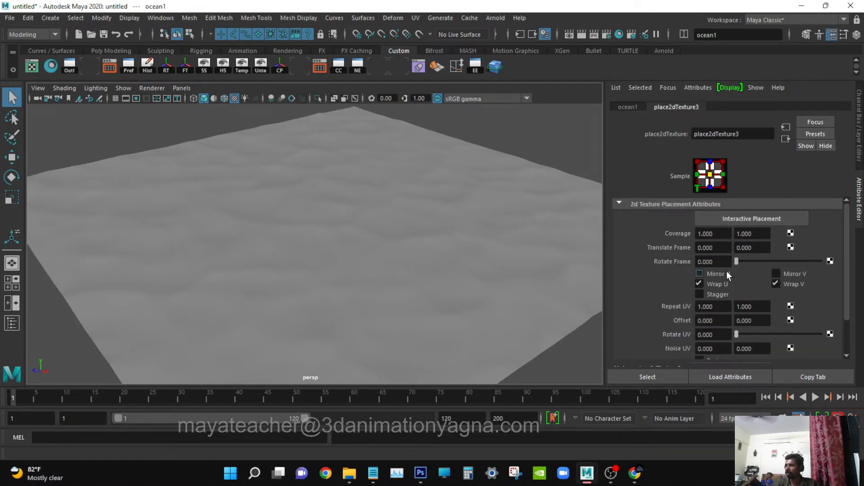
{"action": "left_click_drag", "start_coordinate": [722, 306], "coordinate": [684, 306]}
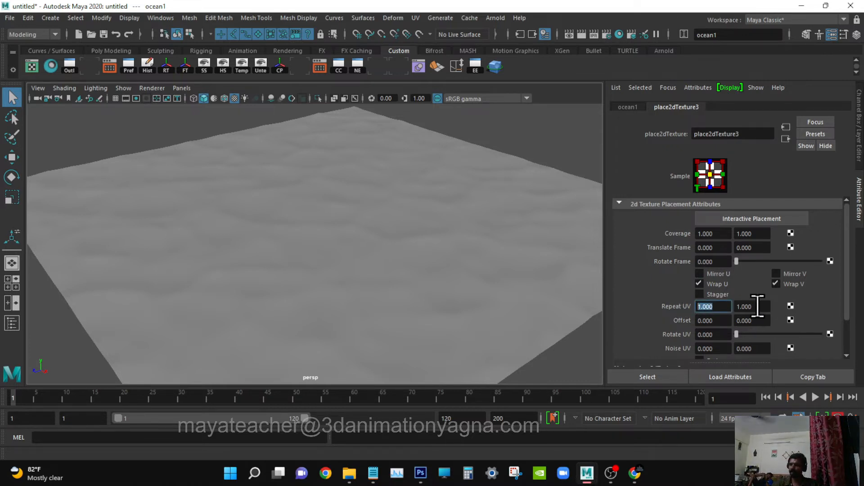
{"action": "type", "text": "2"}
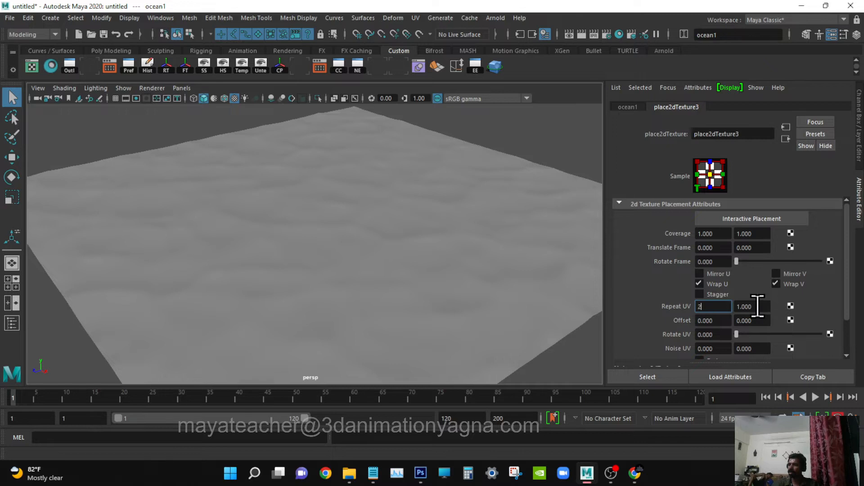
{"action": "key", "text": "Tab"}
{"action": "type", "text": "2"}
{"action": "key", "text": "Return"}
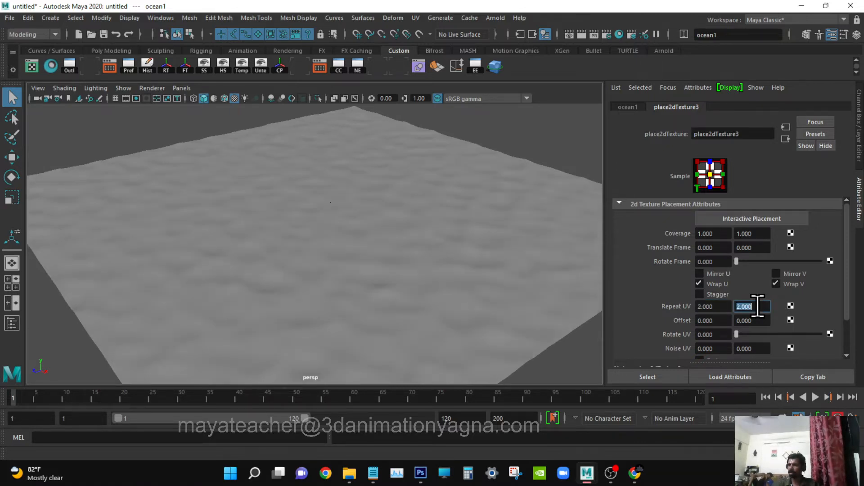
{"action": "left_click_drag", "start_coordinate": [420, 173], "coordinate": [420, 233], "text": "alt"}
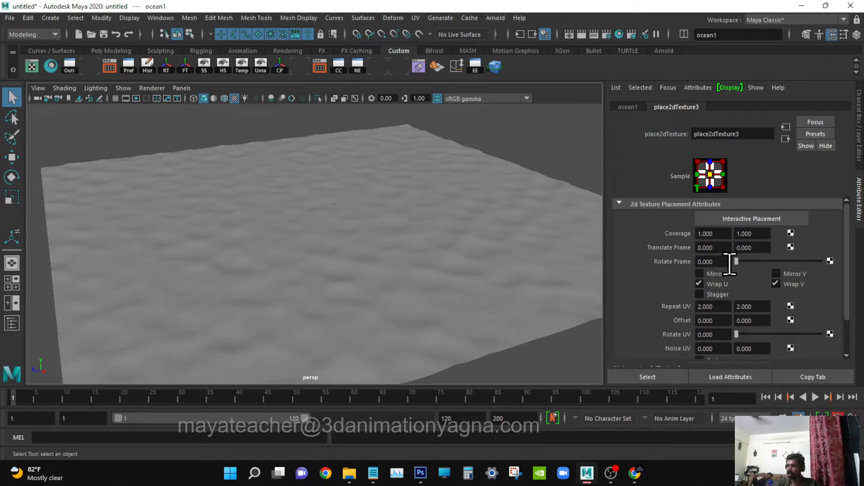
Open the water plane's texture deformer attributes and raise Strength to 2.
{"action": "left_click", "coordinate": [785, 139]}
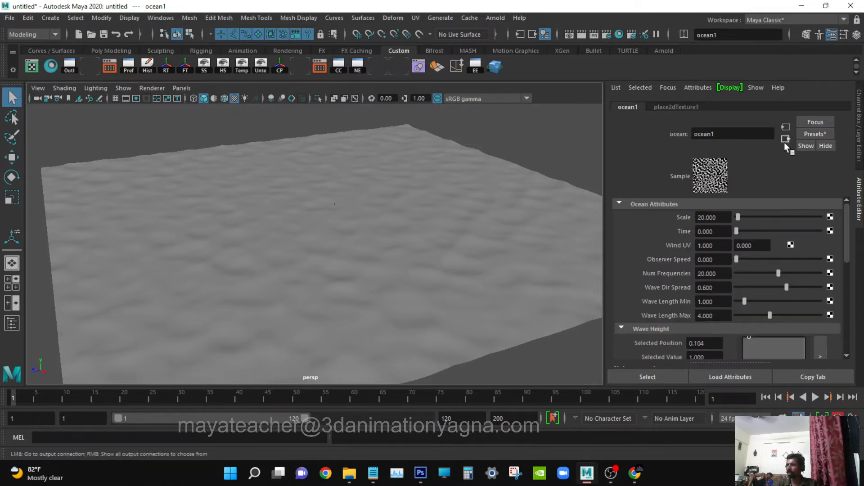
{"action": "left_click", "coordinate": [785, 142]}
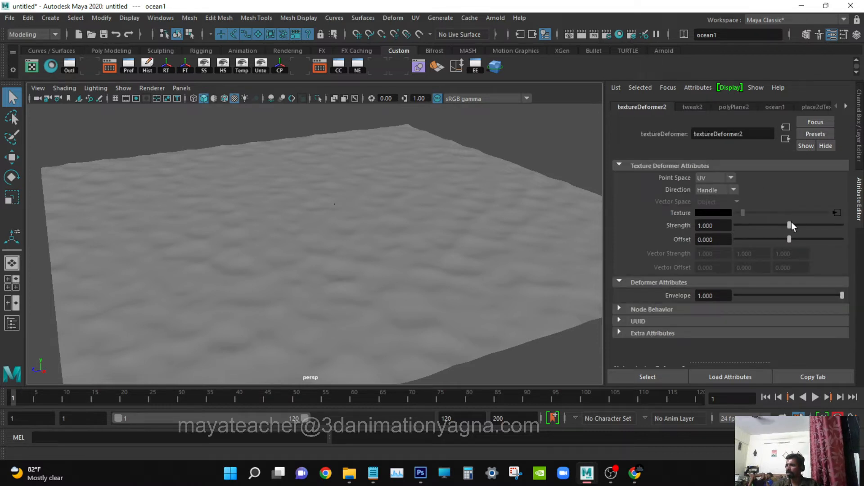
{"action": "left_click_drag", "start_coordinate": [792, 225], "coordinate": [847, 217]}
{"action": "left_click_drag", "start_coordinate": [473, 270], "coordinate": [448, 274], "text": "alt"}
{"action": "scroll", "coordinate": [446, 271], "scroll_direction": "up", "scroll_amount": 4}
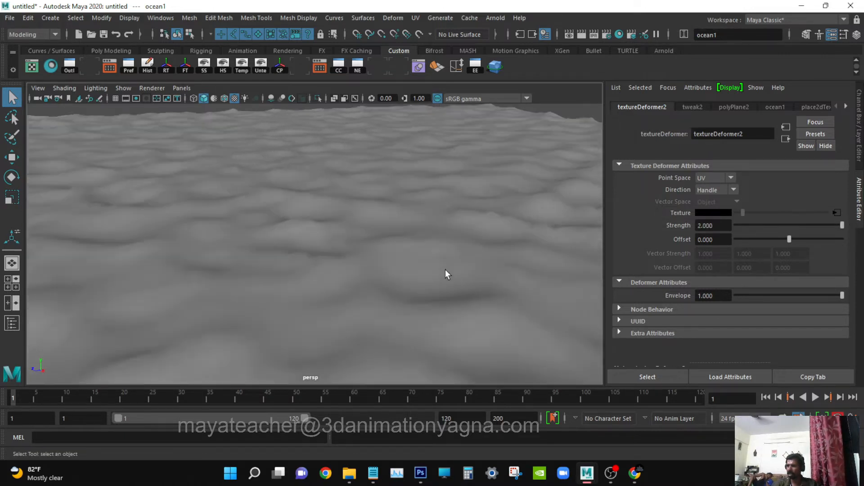
{"action": "middle_click_drag", "start_coordinate": [446, 271], "coordinate": [468, 310], "text": "alt"}
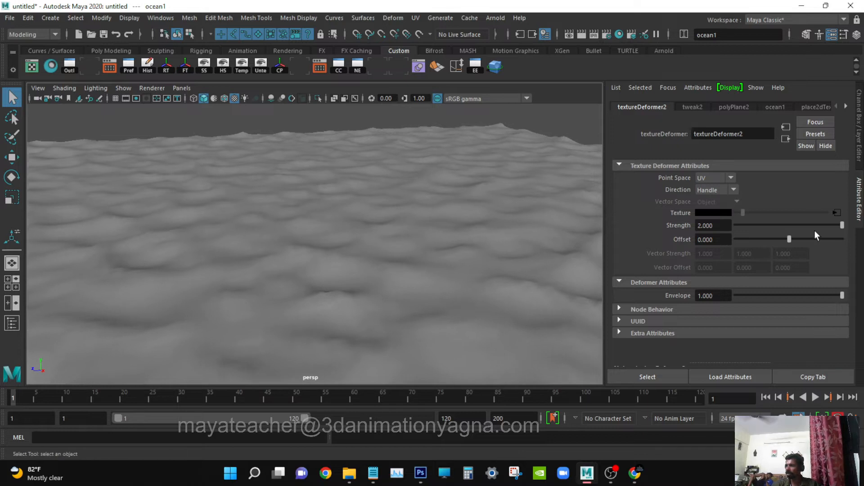
Set the water plane's texture deformer Strength to 3.
{"action": "left_click", "coordinate": [713, 225]}
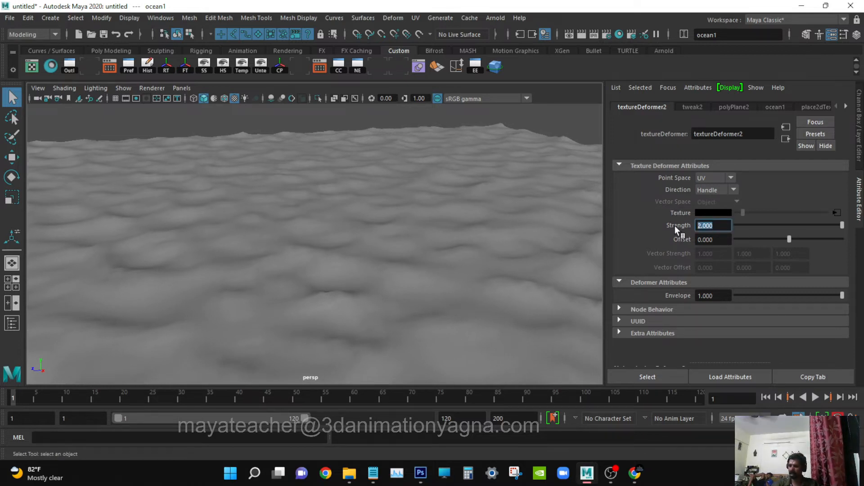
{"action": "type", "text": "3"}
{"action": "key", "text": "Return"}
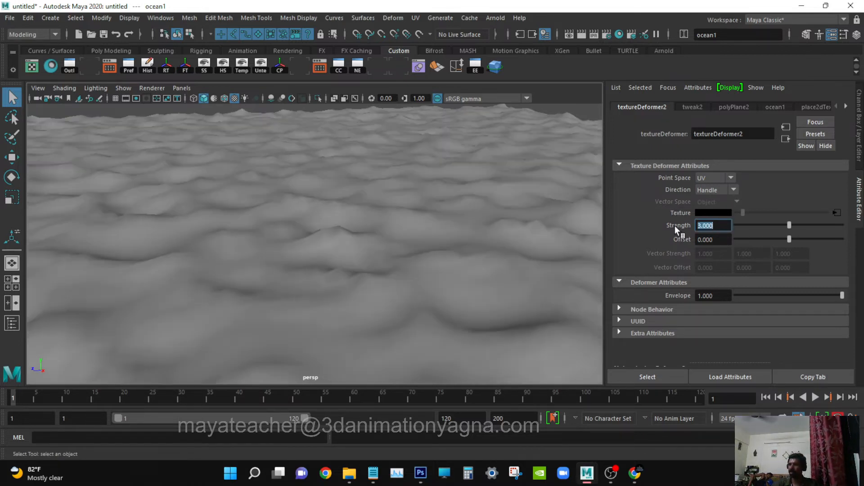
{"action": "scroll", "coordinate": [433, 270], "scroll_direction": "down", "scroll_amount": 3}
{"action": "middle_click_drag", "start_coordinate": [432, 267], "coordinate": [433, 278], "text": "alt"}
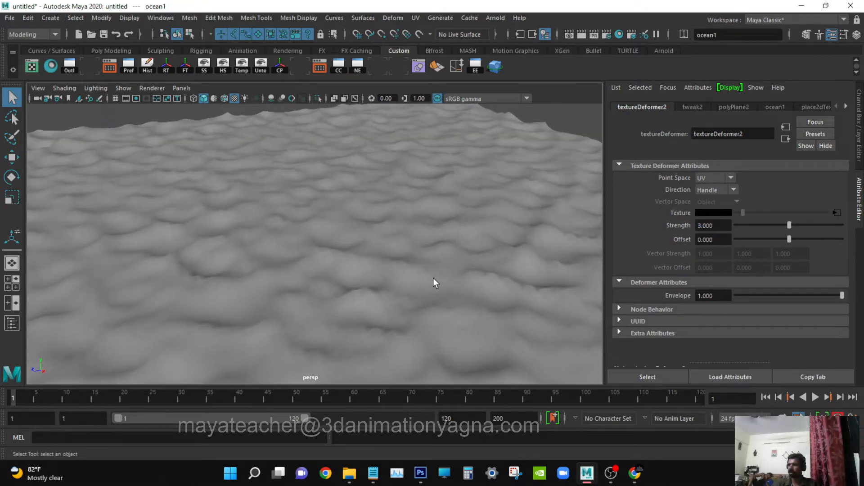
Return to the ocean texture's attributes through the texture deformer and raise Wave Length Min to about 1.169.
{"action": "left_click", "coordinate": [790, 139]}
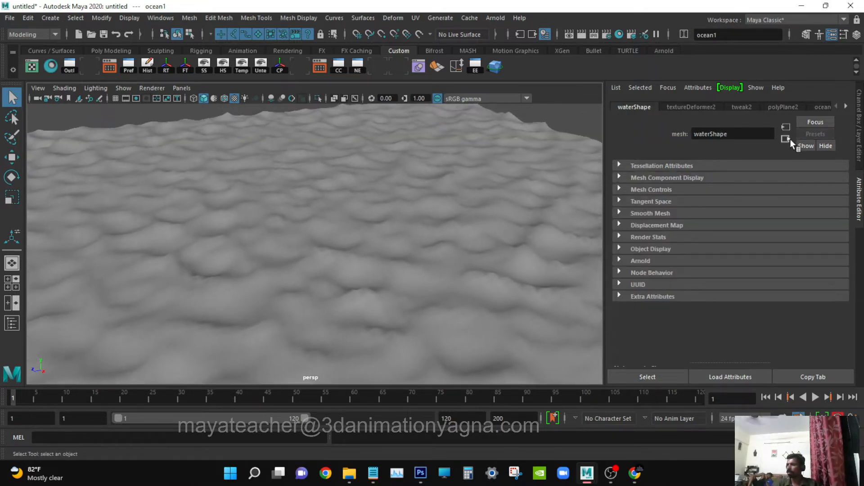
{"action": "left_click", "coordinate": [785, 135]}
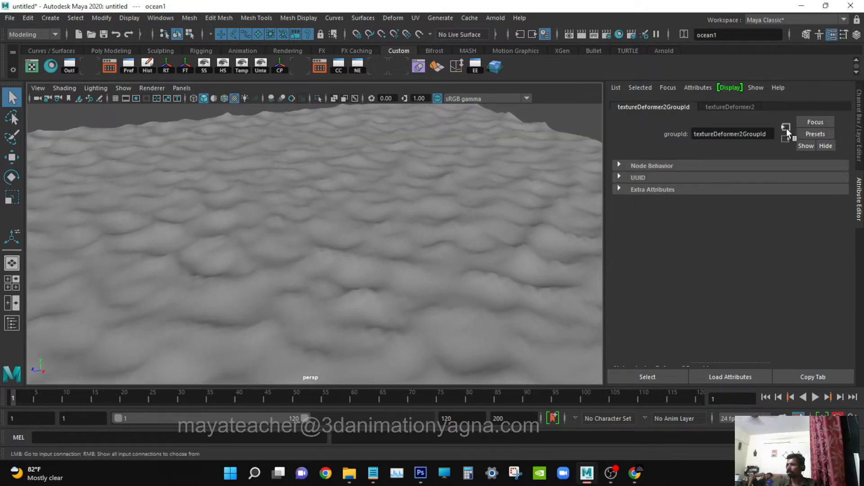
{"action": "left_click", "coordinate": [722, 105]}
{"action": "left_click", "coordinate": [835, 211]}
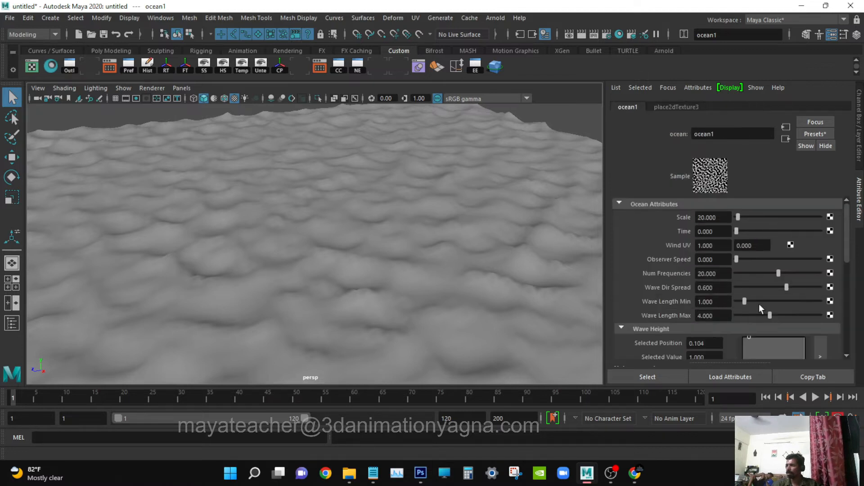
{"action": "left_click_drag", "start_coordinate": [749, 299], "coordinate": [757, 299]}
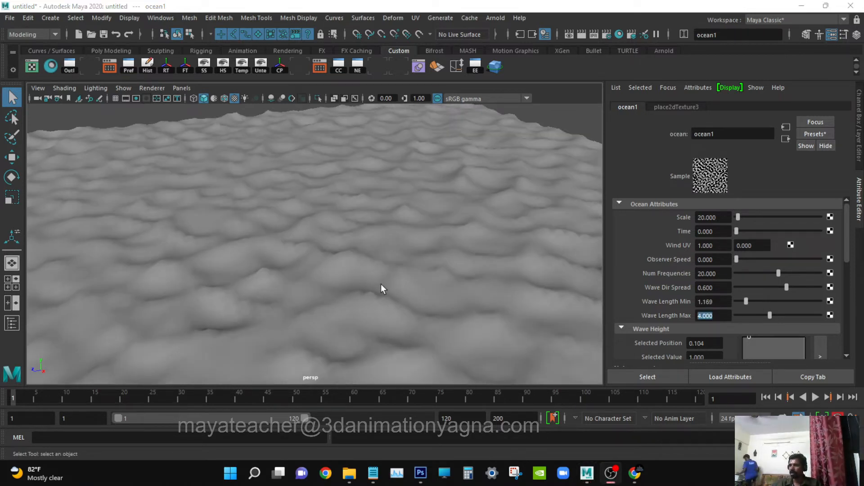
{"action": "middle_click_drag", "start_coordinate": [381, 285], "coordinate": [396, 285], "text": "alt"}
{"action": "left_click_drag", "start_coordinate": [397, 285], "coordinate": [421, 323], "text": "alt"}
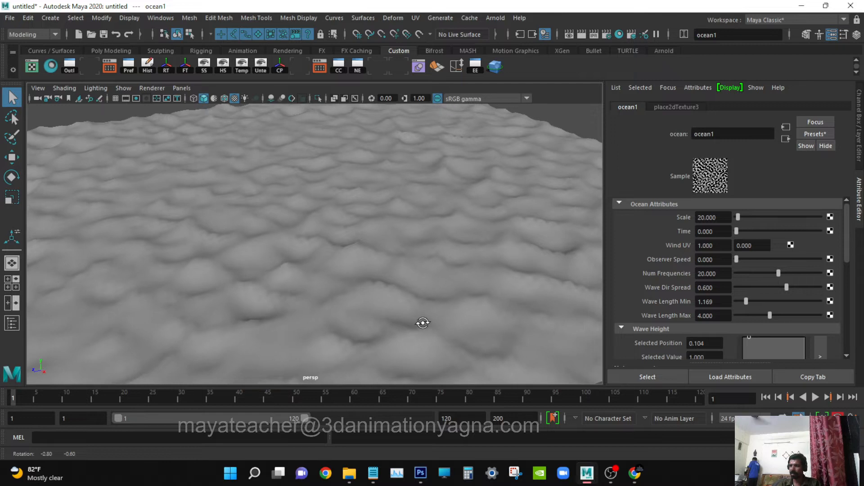
Try the ocean texture with Wave Length Min and Wave Length Max both set to 2.
{"action": "left_click", "coordinate": [720, 302]}
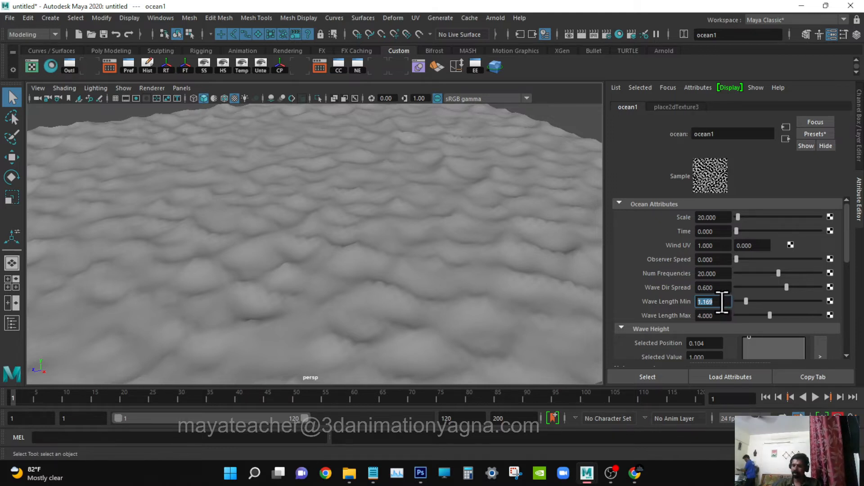
{"action": "type", "text": "2"}
{"action": "key", "text": "Return"}
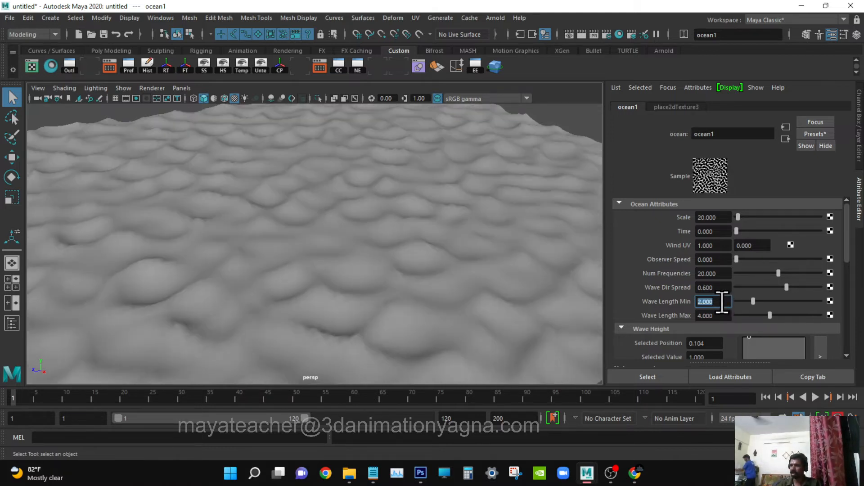
{"action": "left_click", "coordinate": [719, 316]}
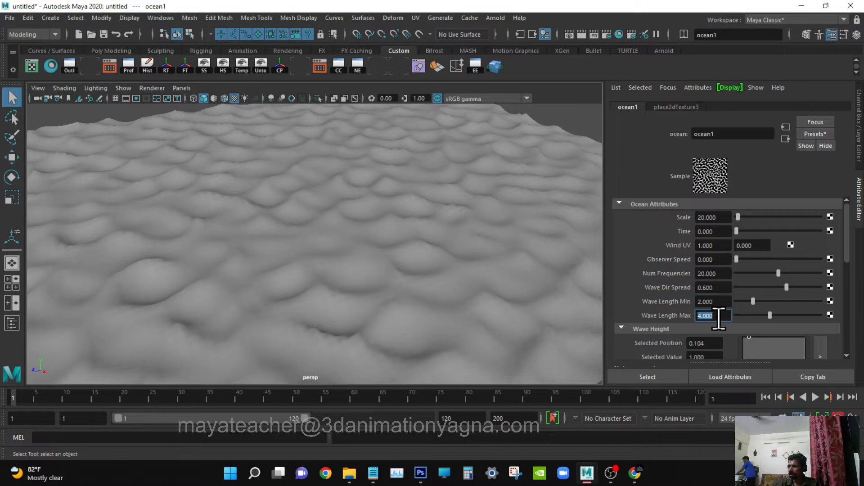
{"action": "type", "text": "2"}
{"action": "key", "text": "Return"}
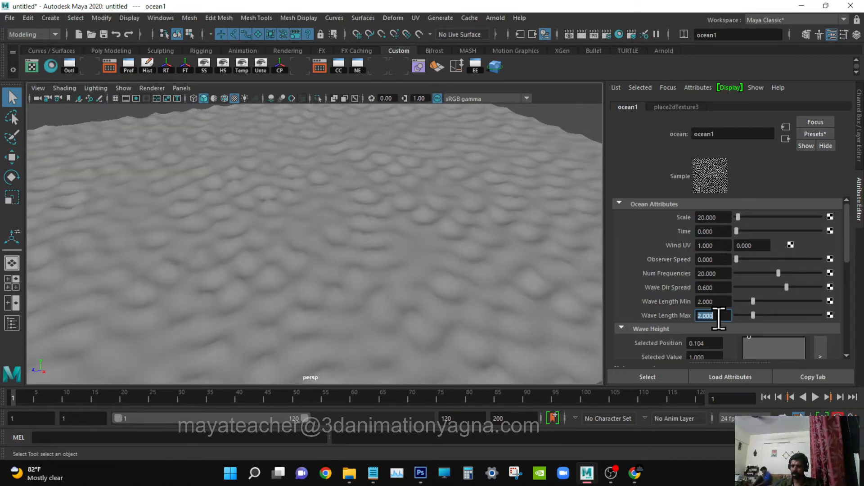
Set the ocean texture's Wave Length Max to 7 and Wave Length Min to 3.
{"action": "type", "text": "7"}
{"action": "key", "text": "Return"}
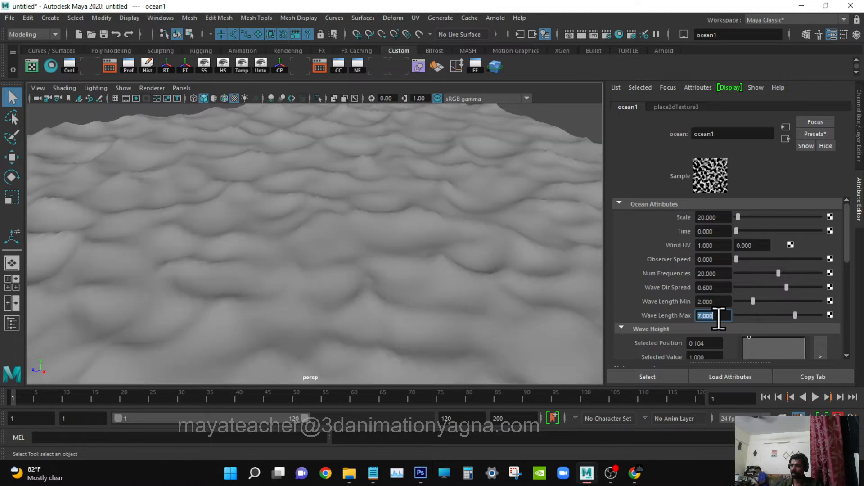
{"action": "left_click", "coordinate": [718, 301]}
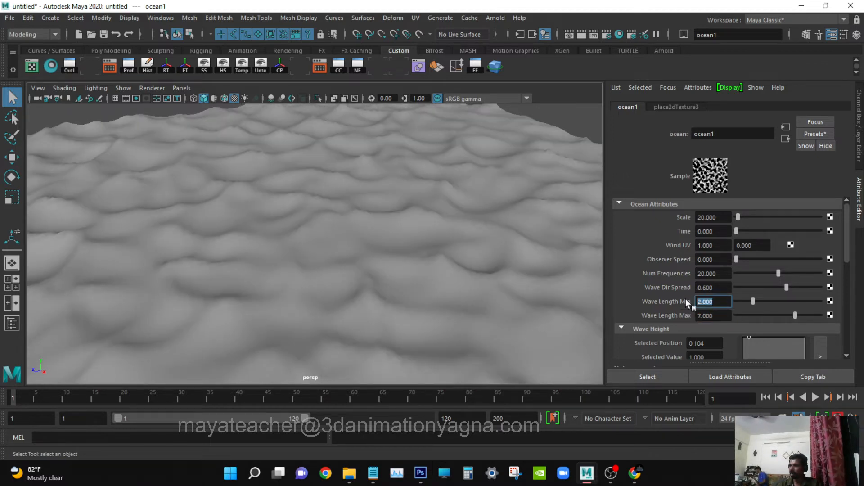
{"action": "type", "text": "3"}
{"action": "key", "text": "Return"}
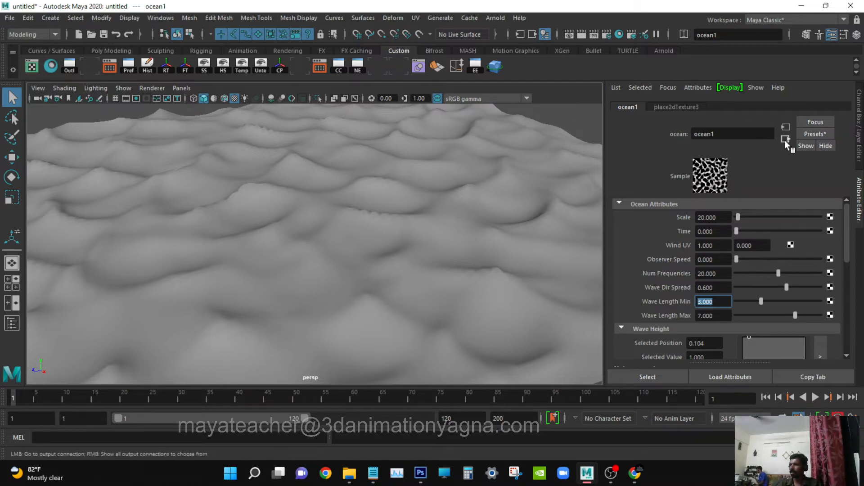
Set Repeat UV to 3 in both directions on the ocean texture's 2D placement node.
{"action": "left_click_drag", "start_coordinate": [724, 220], "coordinate": [665, 223]}
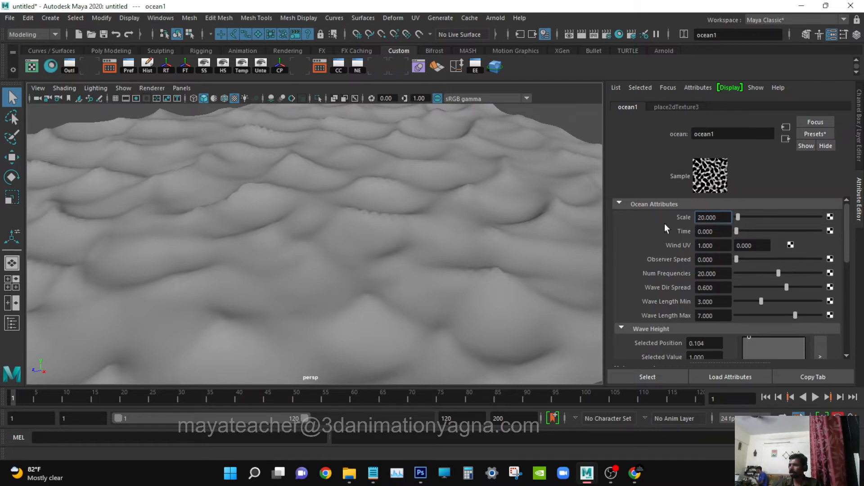
{"action": "left_click", "coordinate": [666, 107]}
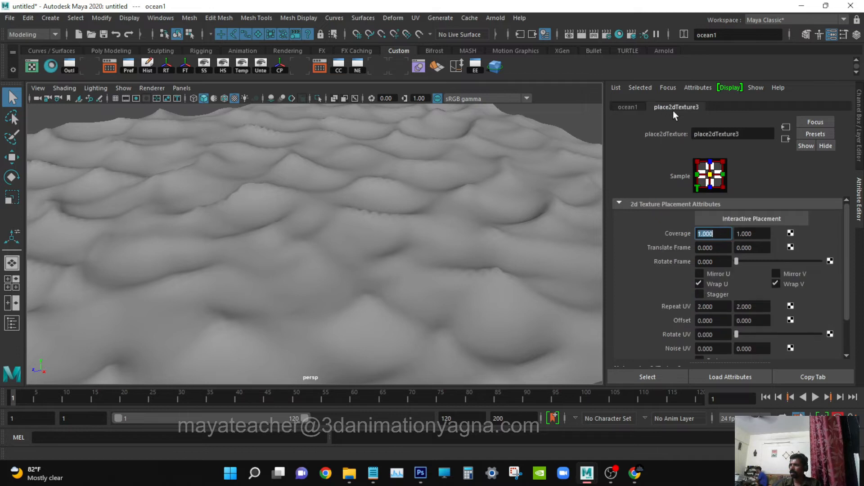
{"action": "left_click", "coordinate": [714, 307]}
{"action": "type", "text": "3"}
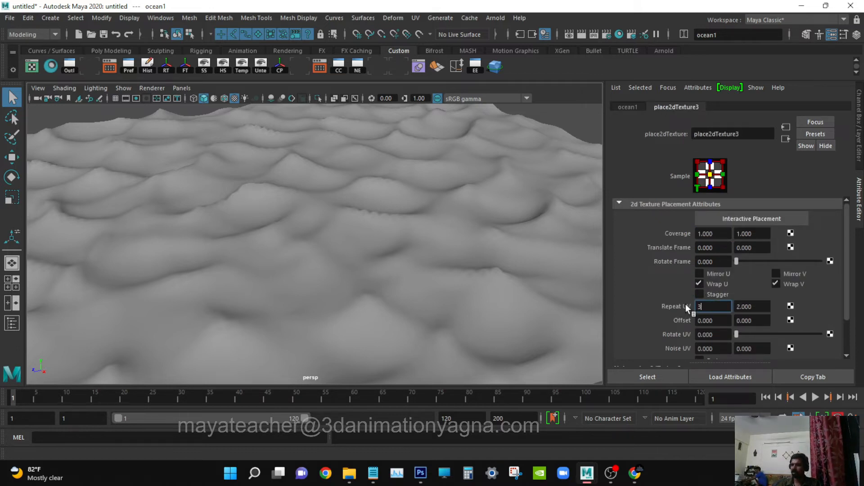
{"action": "key", "text": "Tab"}
{"action": "type", "text": "3"}
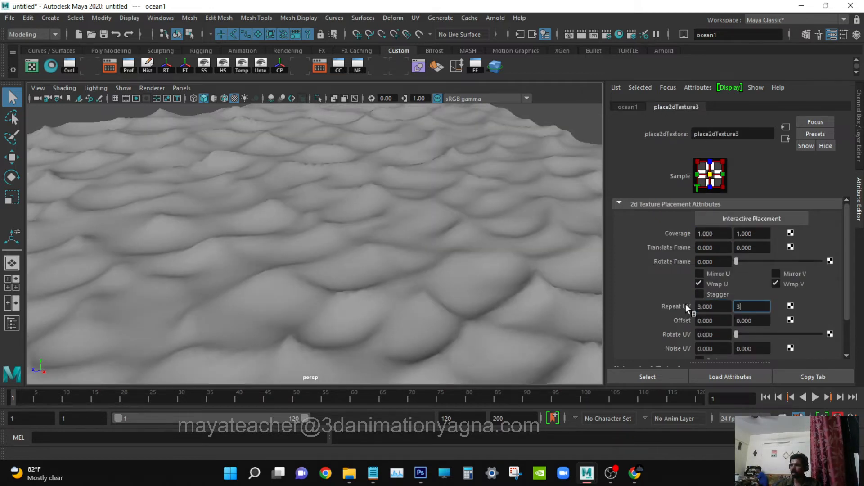
{"action": "key", "text": "Return"}
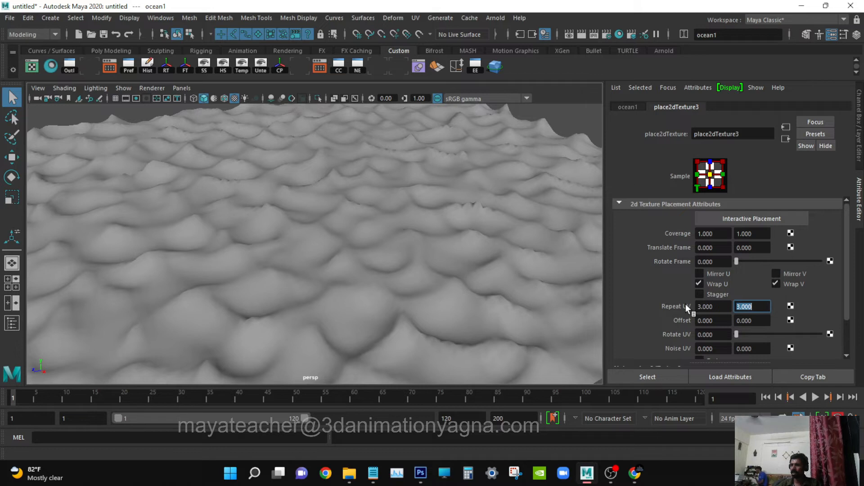
Set the ocean texture's Wave Length Min to 2.5 and Wave Length Max to 6.
{"action": "left_click", "coordinate": [624, 108]}
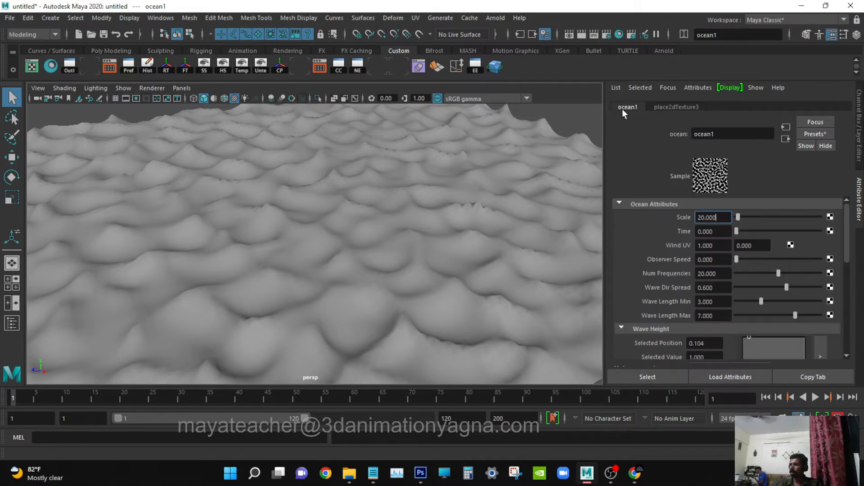
{"action": "left_click", "coordinate": [722, 300]}
{"action": "type", "text": "2"}
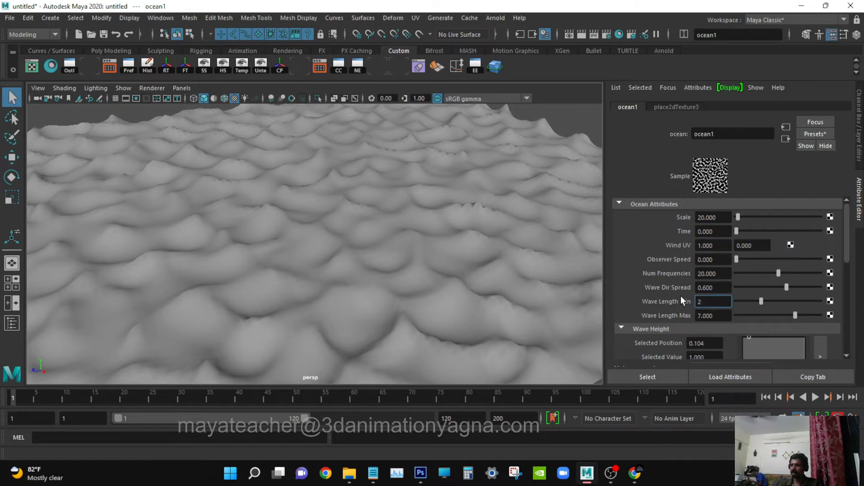
{"action": "type", "text": ".5"}
{"action": "key", "text": "Return"}
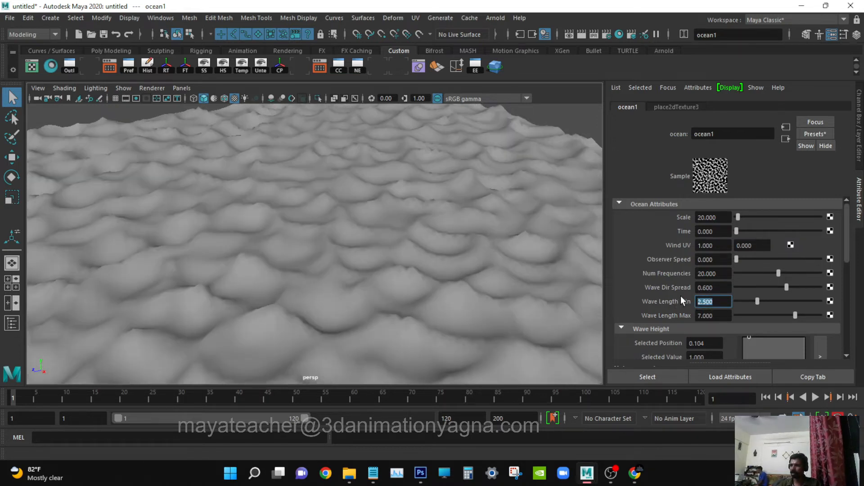
{"action": "key", "text": "Tab"}
{"action": "type", "text": "6"}
{"action": "key", "text": "Return"}
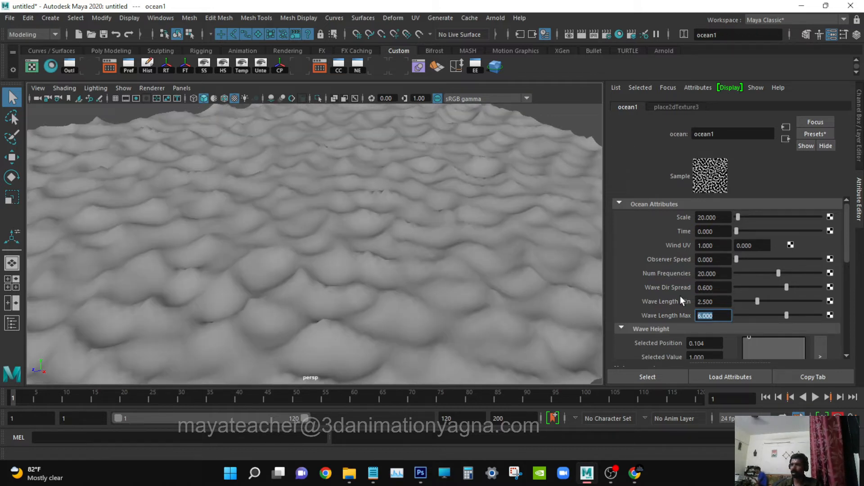
Scrub the timeline and raise the ocean texture's Time to about 5.195 to preview the wave motion.
{"action": "left_click_drag", "start_coordinate": [354, 252], "coordinate": [344, 250], "text": "alt"}
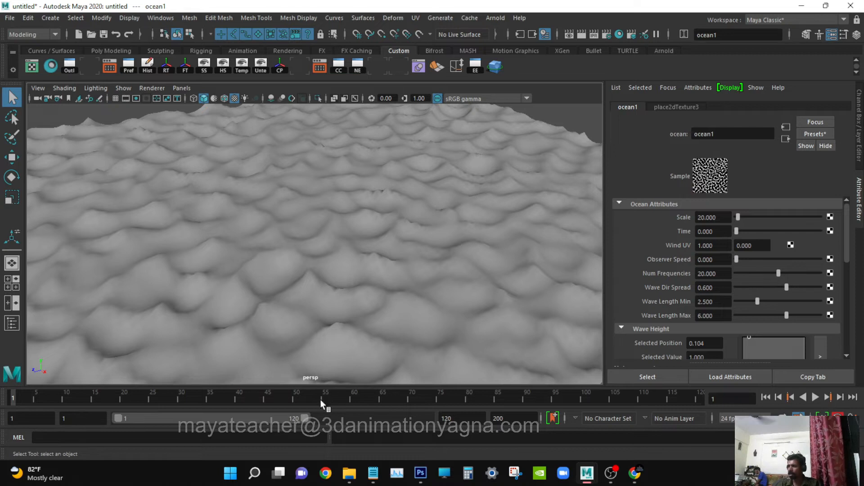
{"action": "mouse_move", "coordinate": [272, 395]}
{"action": "left_mouse_down"}
{"action": "mouse_move", "coordinate": [289, 396]}
{"action": "mouse_move", "coordinate": [0, 407]}
{"action": "left_mouse_up"}
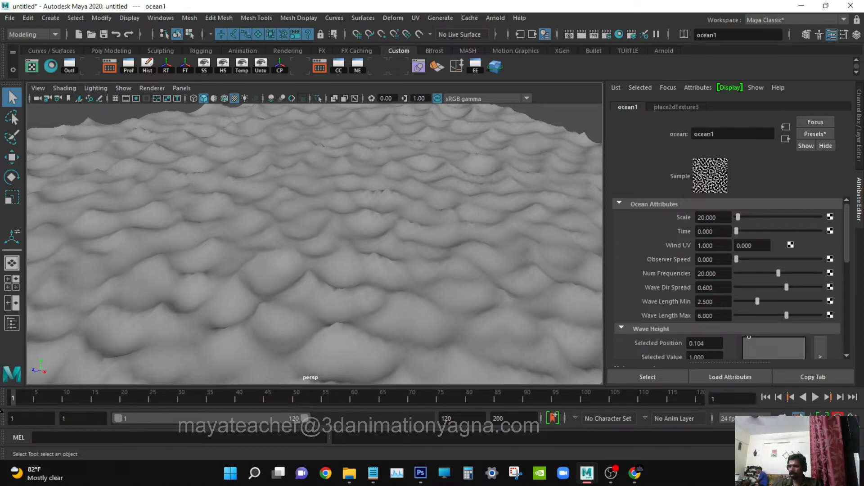
{"action": "left_click_drag", "start_coordinate": [737, 231], "coordinate": [778, 229]}
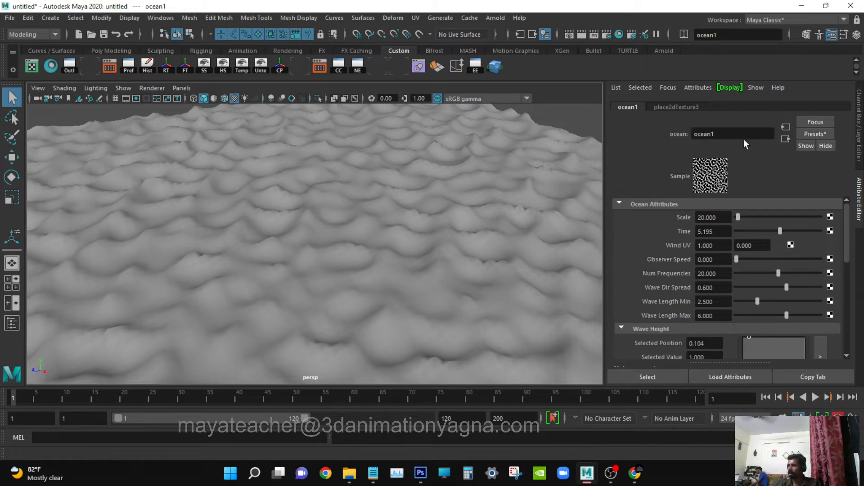
Go to the water plane's texture deformer, try a Strength of 1.5, and settle on 2.
{"action": "left_click", "coordinate": [786, 139]}
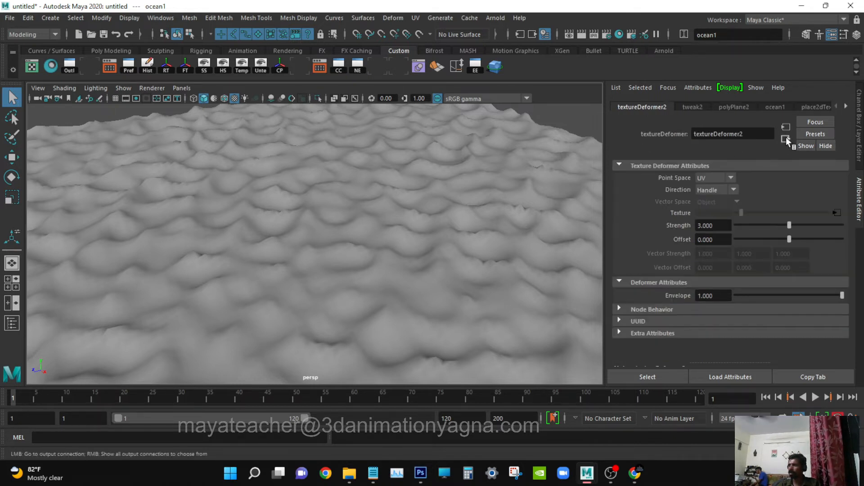
{"action": "left_click", "coordinate": [726, 225]}
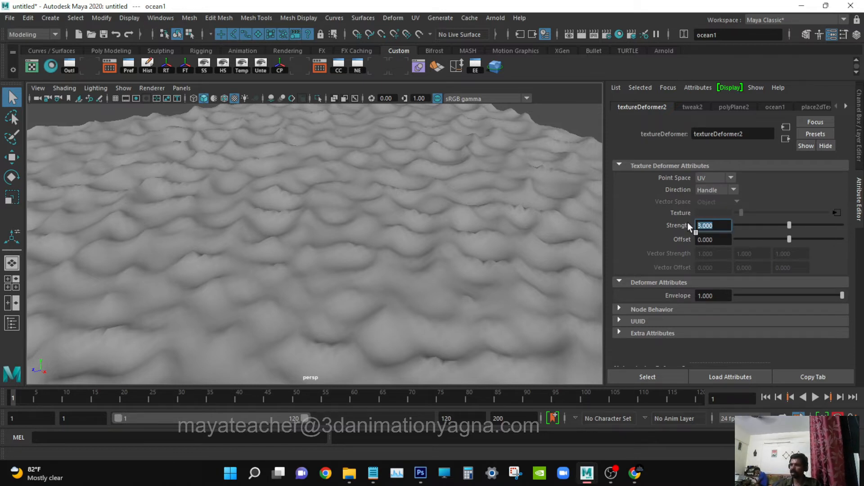
{"action": "type", "text": "1.5"}
{"action": "key", "text": "Return"}
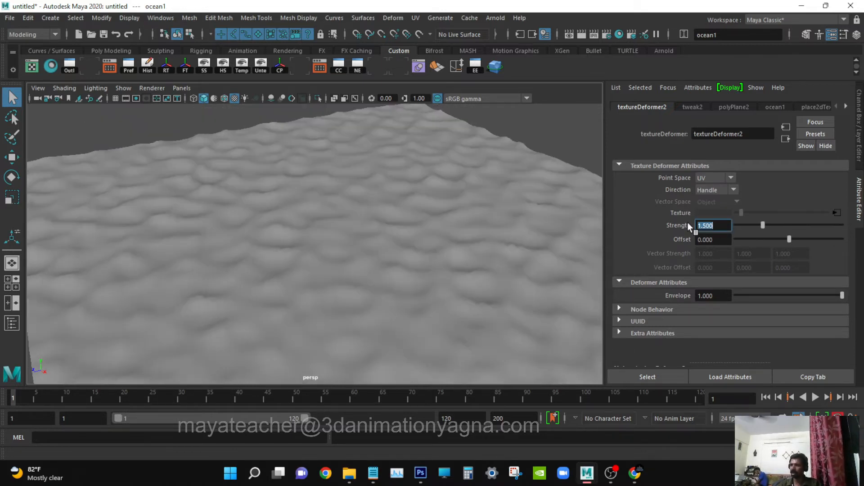
{"action": "type", "text": "2"}
{"action": "key", "text": "Return"}
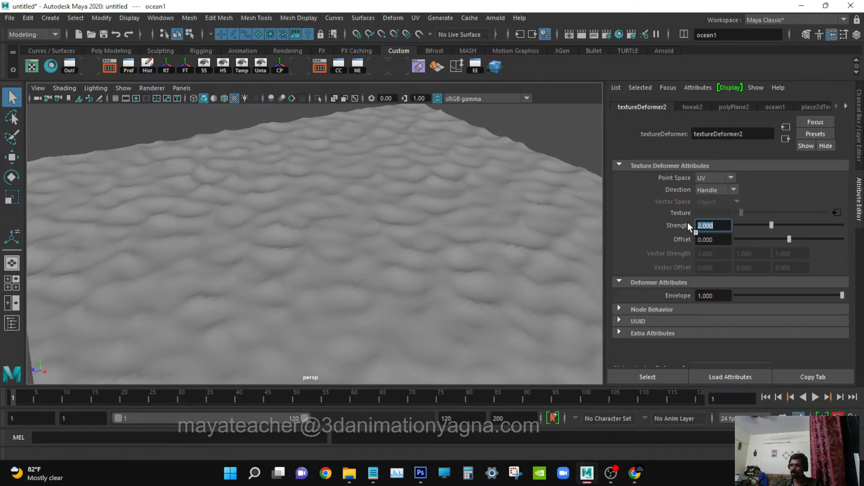
Return to the ocean texture's attributes, try Wave Length Min at 2, and settle on 3.
{"action": "left_click", "coordinate": [840, 211]}
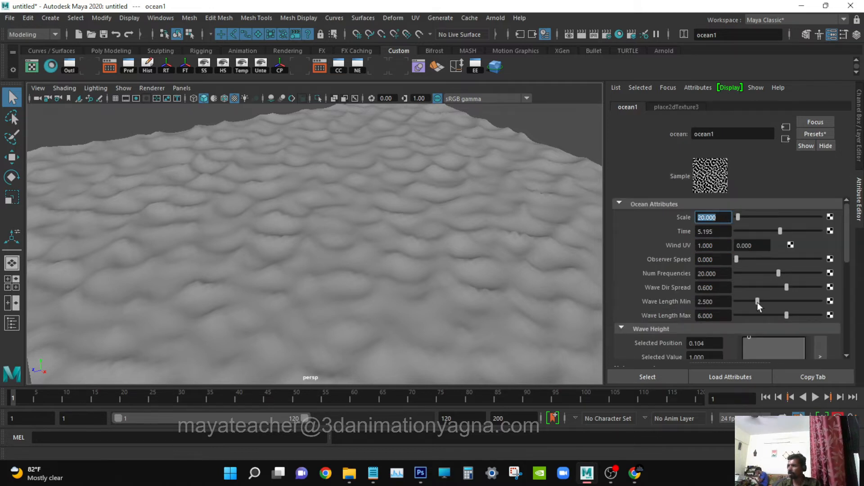
{"action": "left_click", "coordinate": [717, 302]}
{"action": "double_click", "coordinate": [717, 302]}
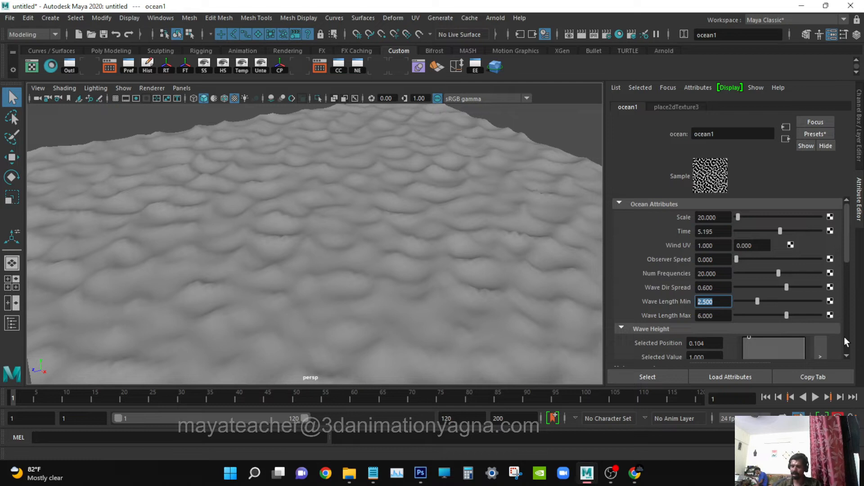
{"action": "type", "text": "2"}
{"action": "key", "text": "Return"}
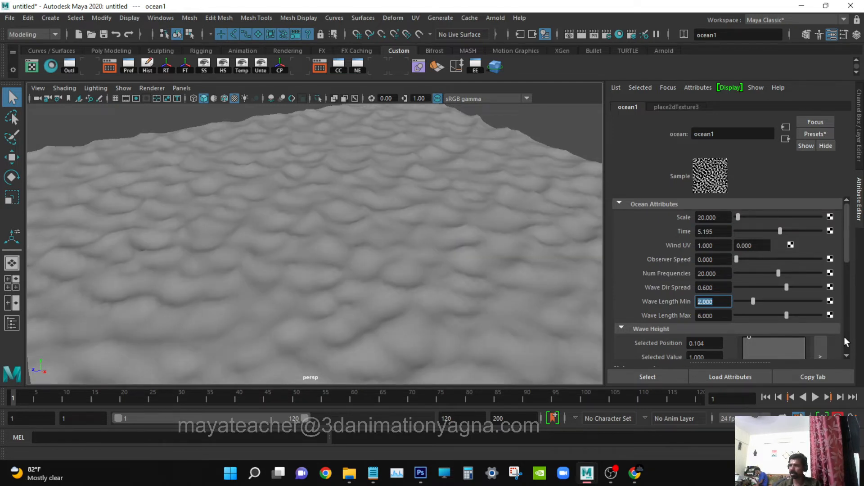
{"action": "type", "text": "3"}
{"action": "key", "text": "Return"}
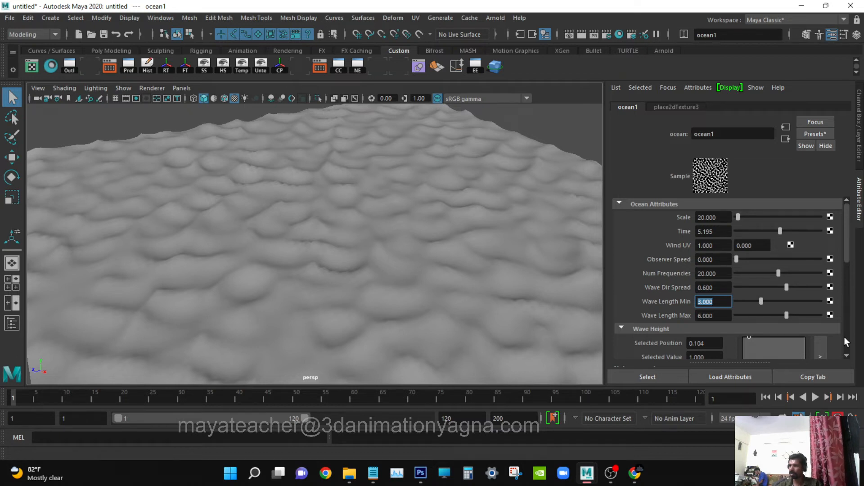
Check the ocean texture's channels briefly, then reset its Time attribute to 0.
{"action": "left_click", "coordinate": [857, 35]}
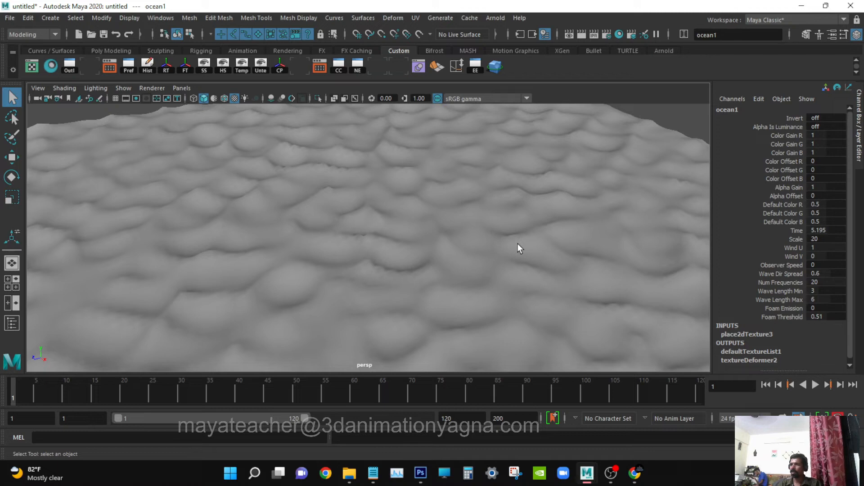
{"action": "key", "text": "ctrl+a"}
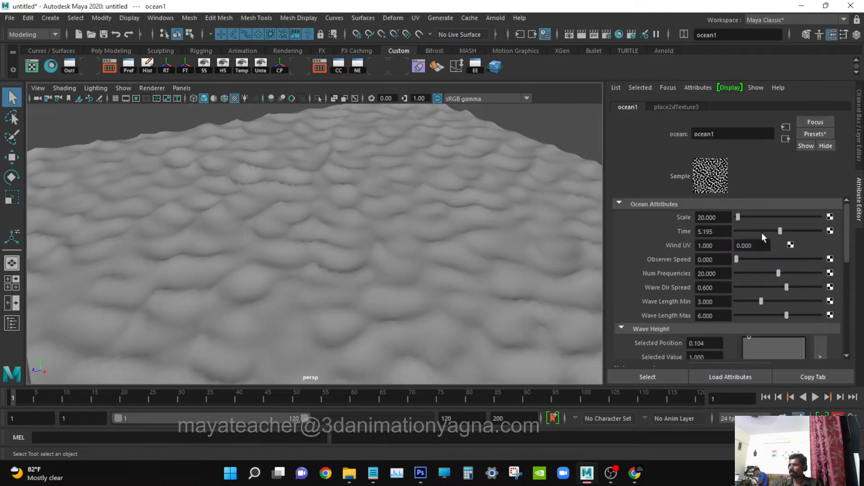
{"action": "left_click_drag", "start_coordinate": [749, 229], "coordinate": [705, 230]}
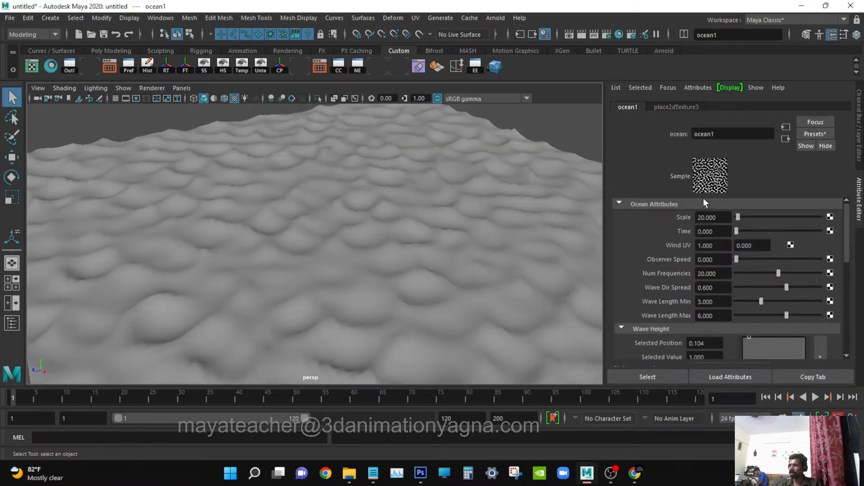
Open the Expression Editor to create a new expression for the ocean texture's Time attribute.
{"action": "right_click", "coordinate": [716, 230]}
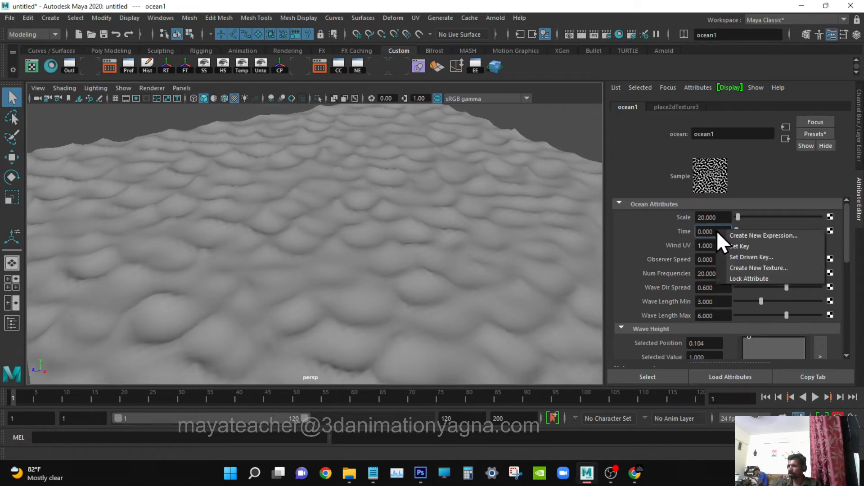
{"action": "left_click", "coordinate": [769, 236]}
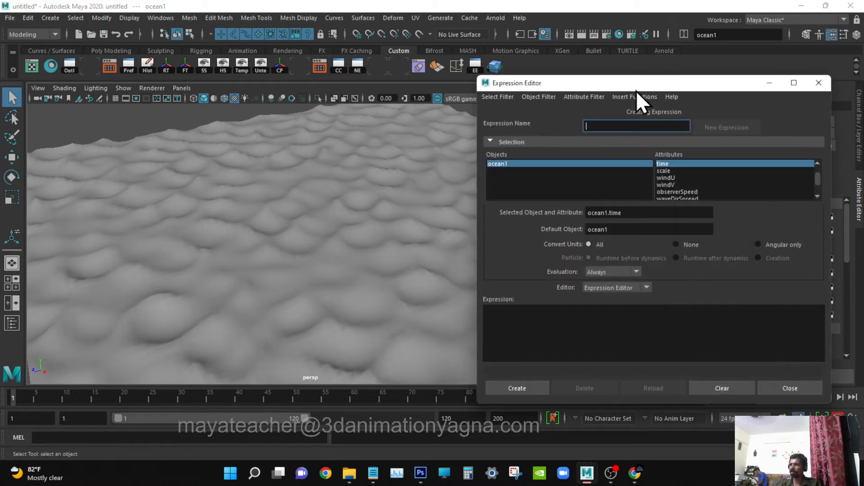
{"action": "left_click_drag", "start_coordinate": [518, 67], "coordinate": [520, 56]}
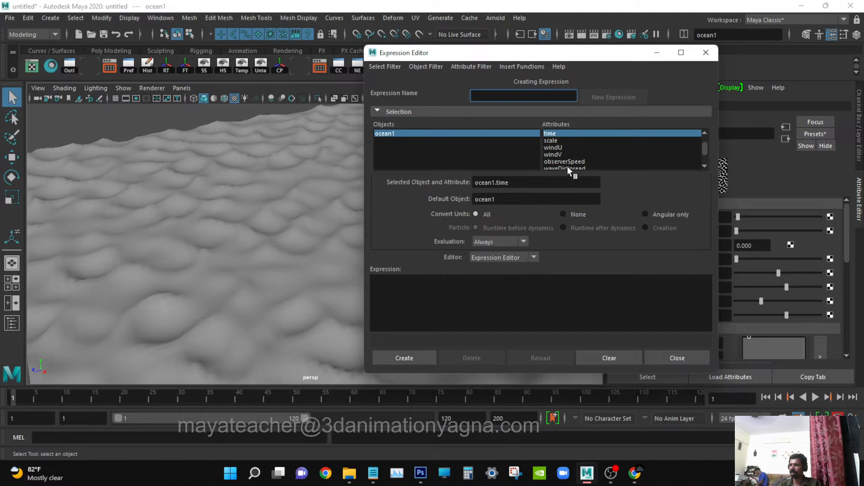
Write the expression "ocean1.time = frame ;" using the copied attribute name, create it, and close the Expression Editor.
{"action": "left_click_drag", "start_coordinate": [536, 182], "coordinate": [461, 181]}
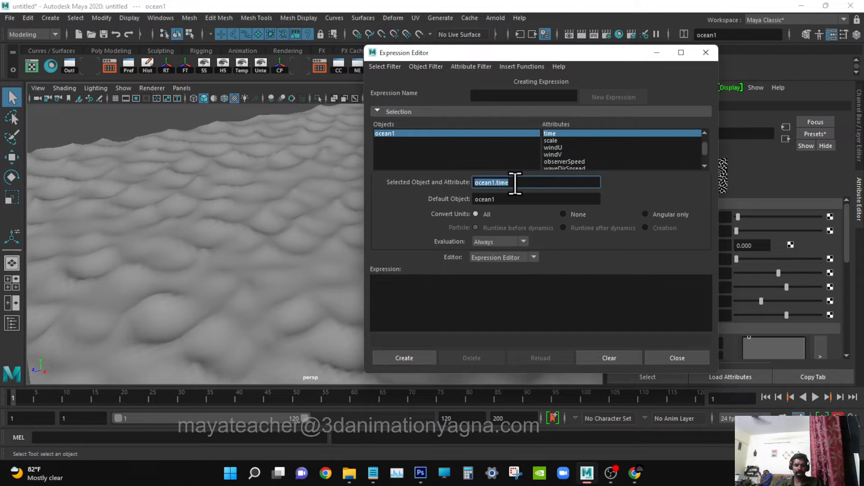
{"action": "left_click", "coordinate": [474, 317]}
{"action": "type", "text": "ocean1.time"}
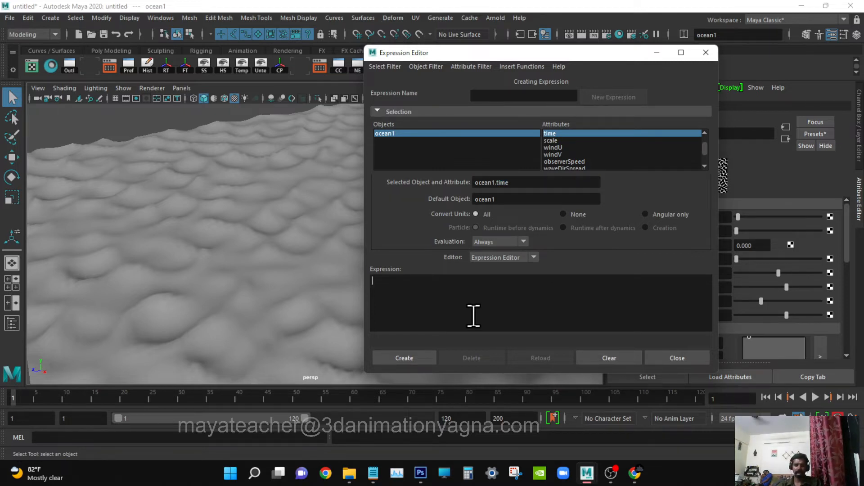
{"action": "scroll", "coordinate": [474, 312], "scroll_direction": "up", "scroll_amount": 5, "text": "ctrl"}
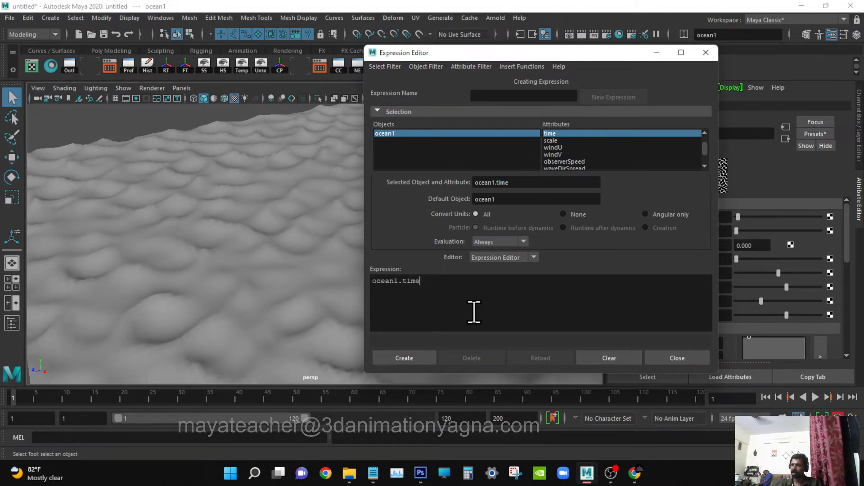
{"action": "scroll", "coordinate": [487, 299], "scroll_direction": "up", "scroll_amount": 1, "text": "ctrl"}
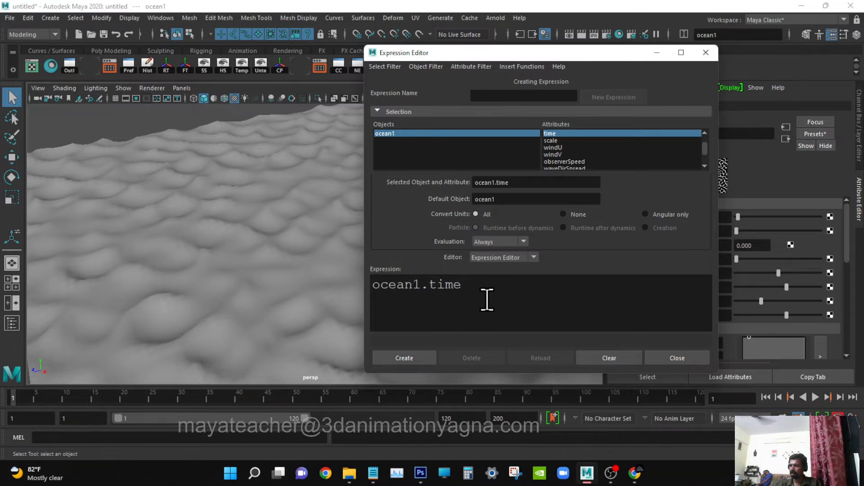
{"action": "scroll", "coordinate": [487, 299], "scroll_direction": "up", "scroll_amount": 1, "text": "ctrl"}
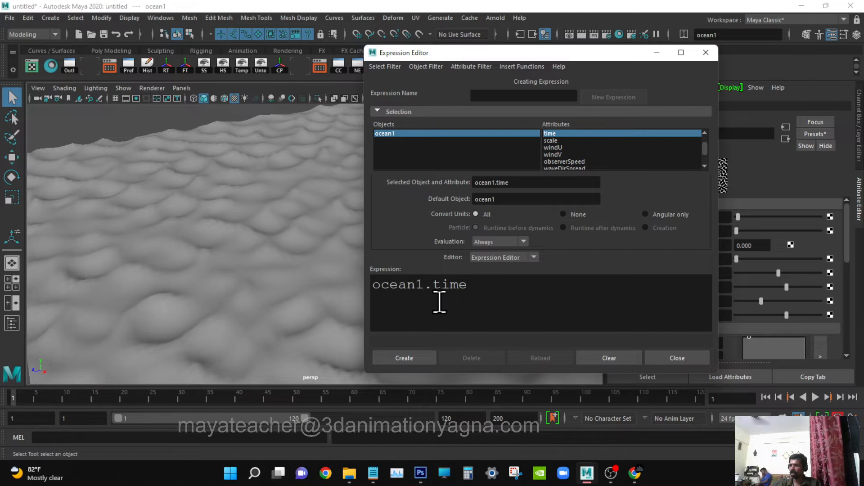
{"action": "type", "text": "="}
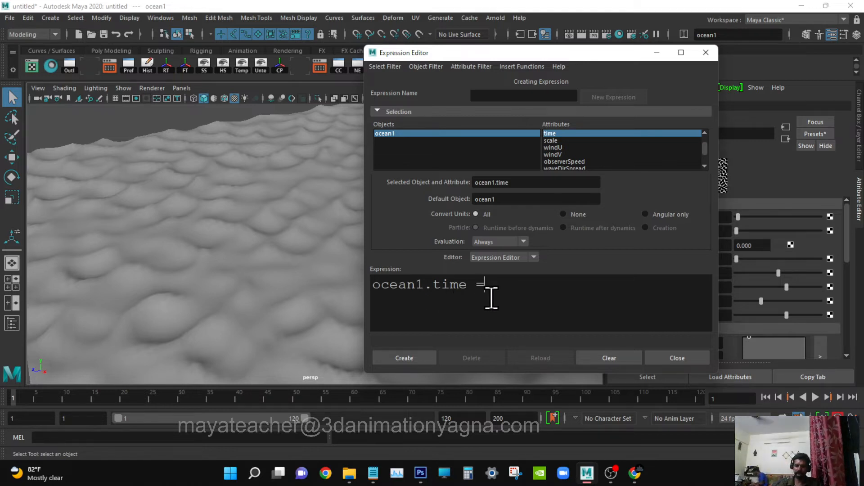
{"action": "type", "text": " frame ;"}
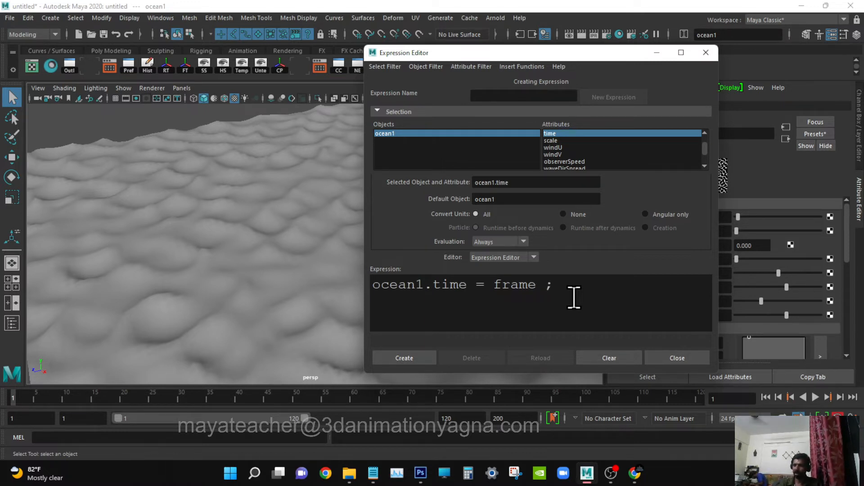
{"action": "left_click", "coordinate": [410, 355]}
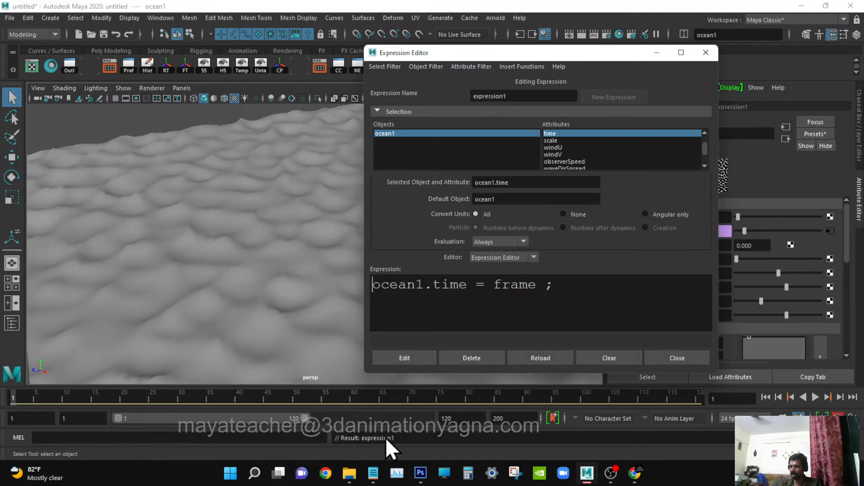
{"action": "left_click", "coordinate": [672, 358]}
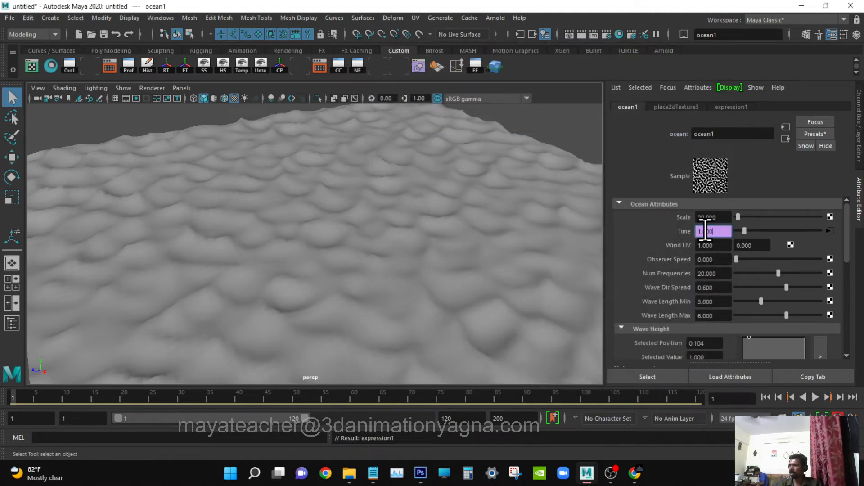
Play the wave animation to check its speed, then return to frame 1.
{"action": "left_click_drag", "start_coordinate": [698, 231], "coordinate": [718, 234]}
{"action": "key", "text": "alt+v"}
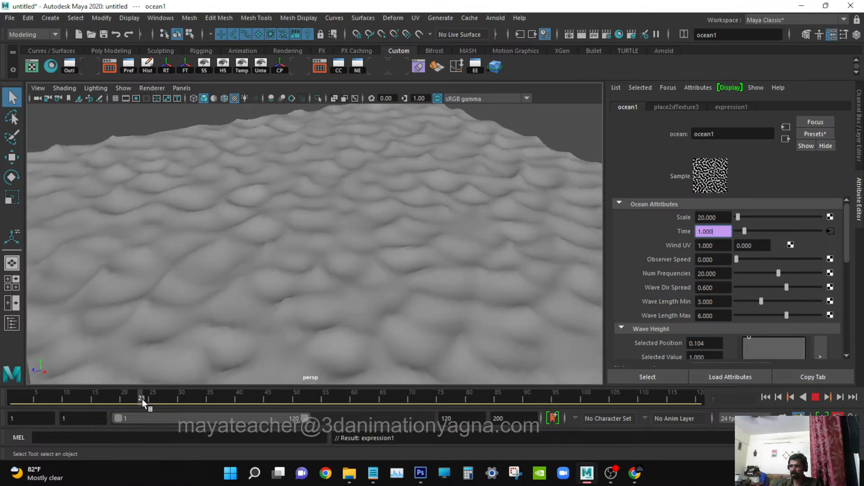
{"action": "left_click_drag", "start_coordinate": [143, 399], "coordinate": [2, 410]}
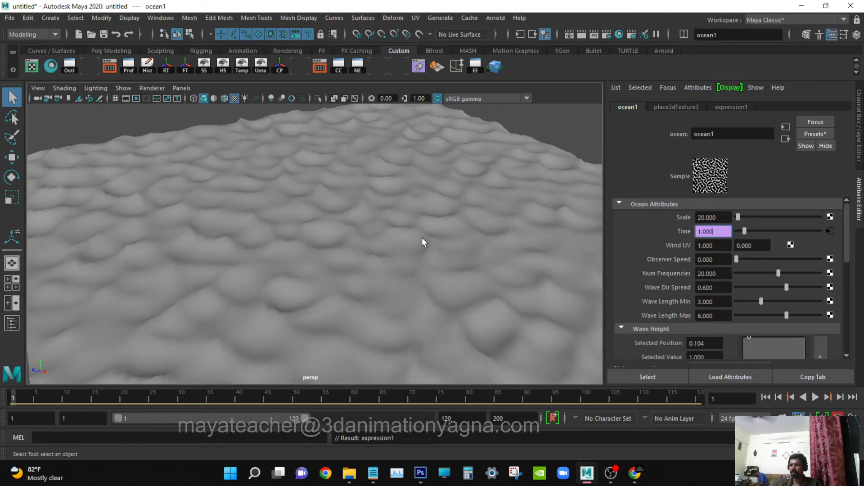
Change the ocean texture's Time expression to "ocean1.time = frame / 20 ;", close the editor, and play the animation to check its speed.
{"action": "right_click", "coordinate": [721, 233]}
{"action": "left_click", "coordinate": [750, 236]}
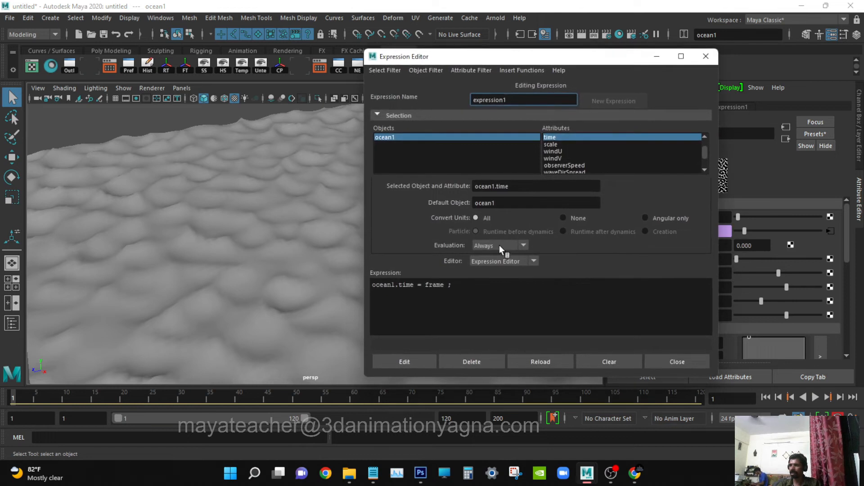
{"action": "left_click_drag", "start_coordinate": [524, 58], "coordinate": [417, 50]}
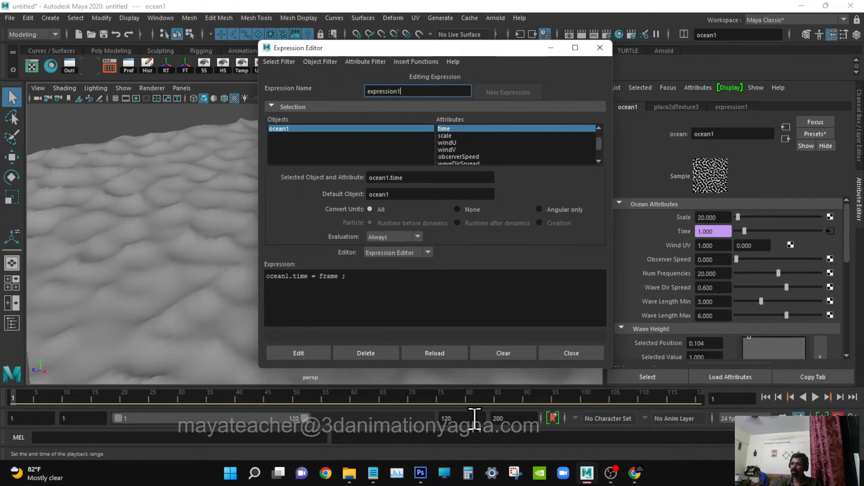
{"action": "left_click", "coordinate": [340, 276]}
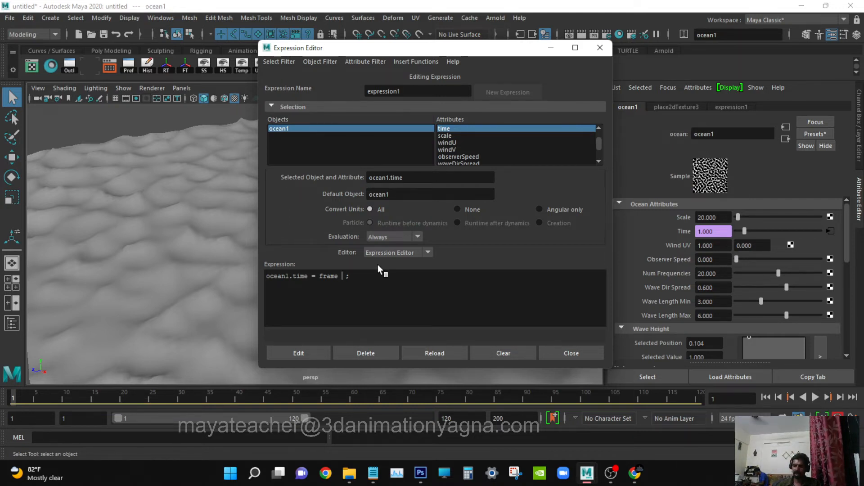
{"action": "type", "text": "/ 20"}
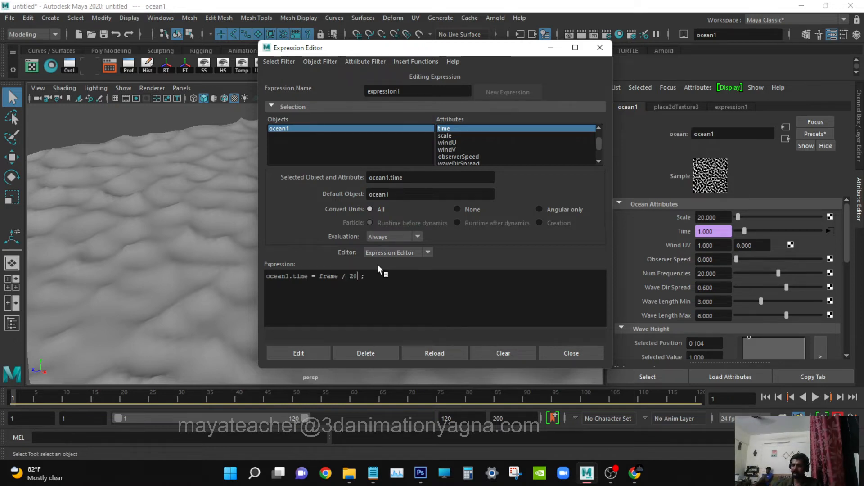
{"action": "left_click", "coordinate": [289, 351]}
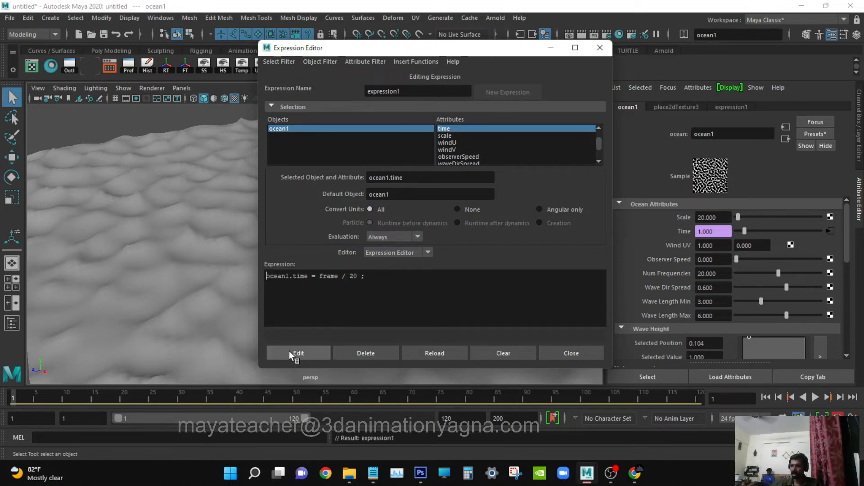
{"action": "left_click", "coordinate": [560, 352]}
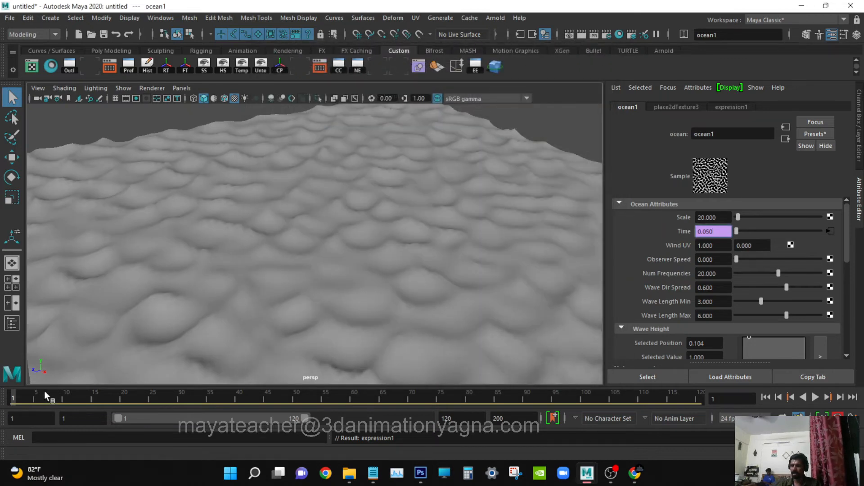
{"action": "key", "text": "alt+v"}
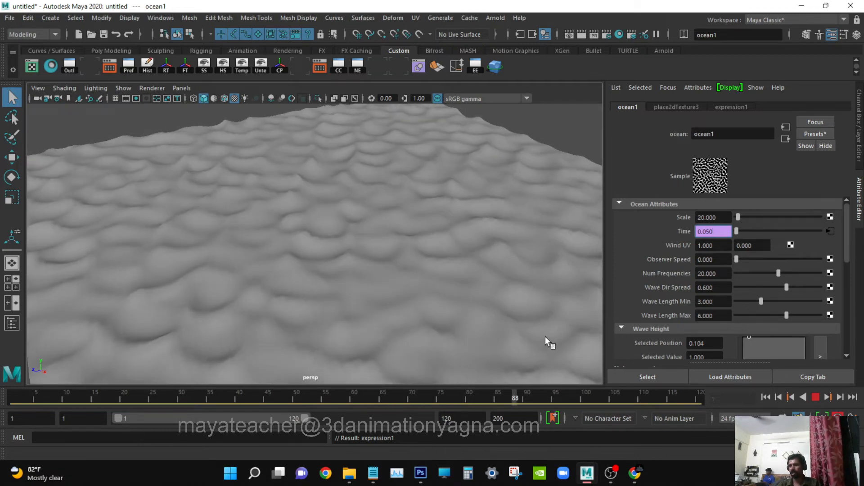
{"action": "key", "text": "Escape"}
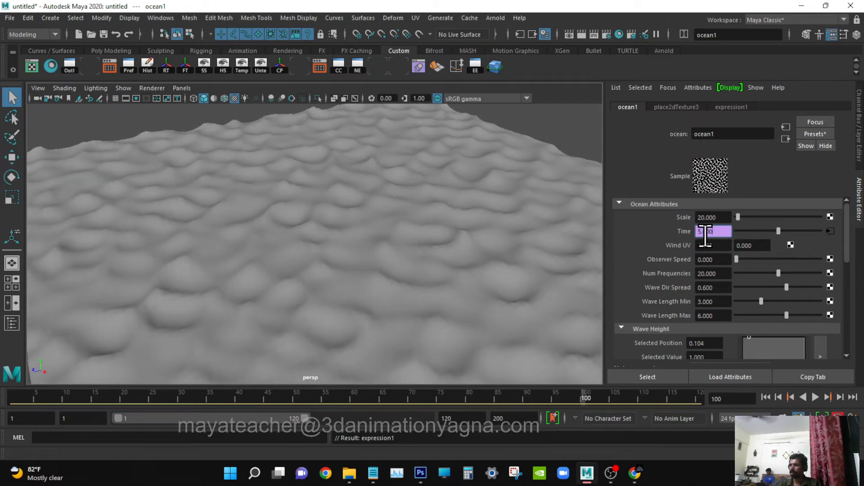
Change the divisor in the ocean texture's Time expression to 15, apply the edit, and close the Expression Editor.
{"action": "right_click", "coordinate": [713, 233]}
{"action": "left_click", "coordinate": [741, 242]}
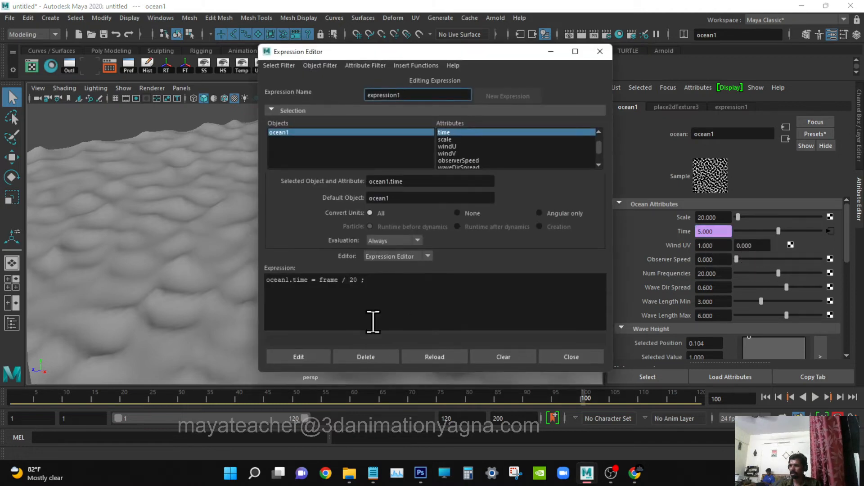
{"action": "left_click_drag", "start_coordinate": [361, 279], "coordinate": [352, 280]}
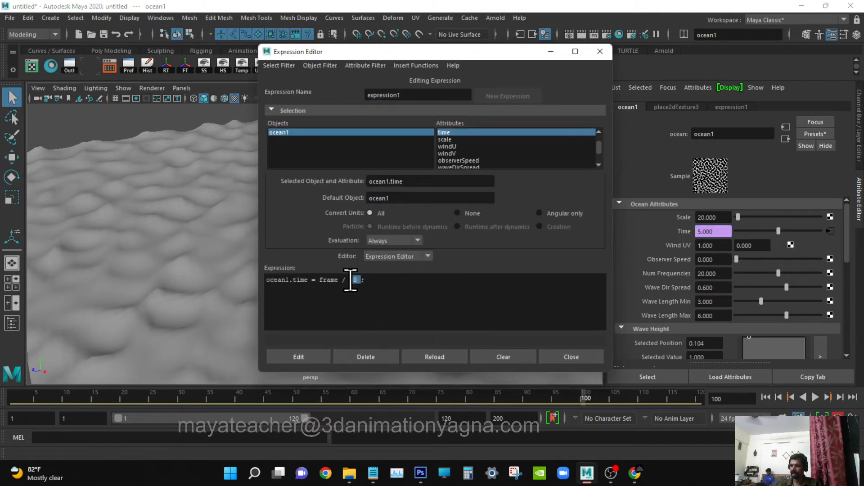
{"action": "type", "text": "15"}
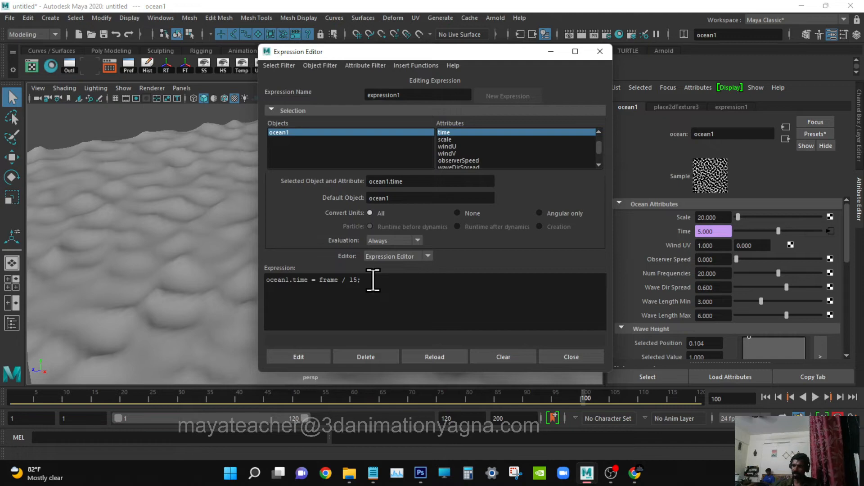
{"action": "left_click", "coordinate": [312, 354]}
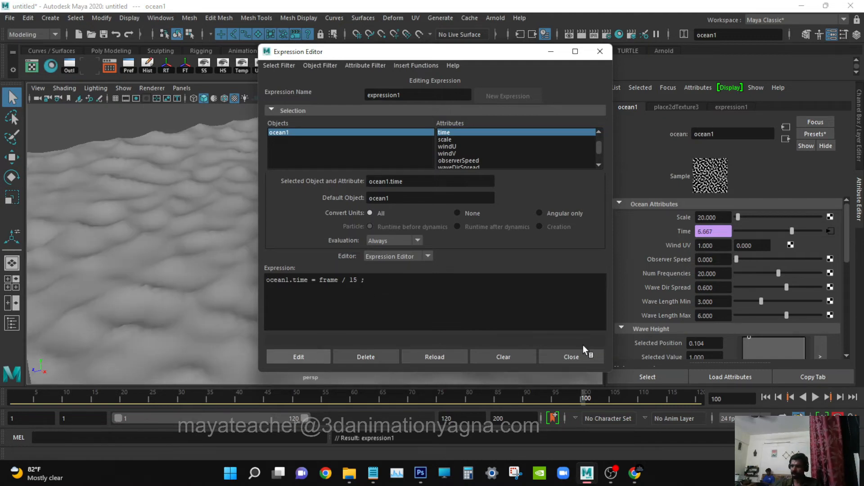
{"action": "left_click", "coordinate": [571, 357]}
Scrub to frame 45 and compose a low, close perspective view of the waves with the Channel Box displayed.
{"action": "left_click_drag", "start_coordinate": [221, 396], "coordinate": [268, 383]}
{"action": "left_click_drag", "start_coordinate": [306, 333], "coordinate": [406, 292], "text": "alt"}
{"action": "right_click_drag", "start_coordinate": [405, 291], "coordinate": [426, 316], "text": "alt"}
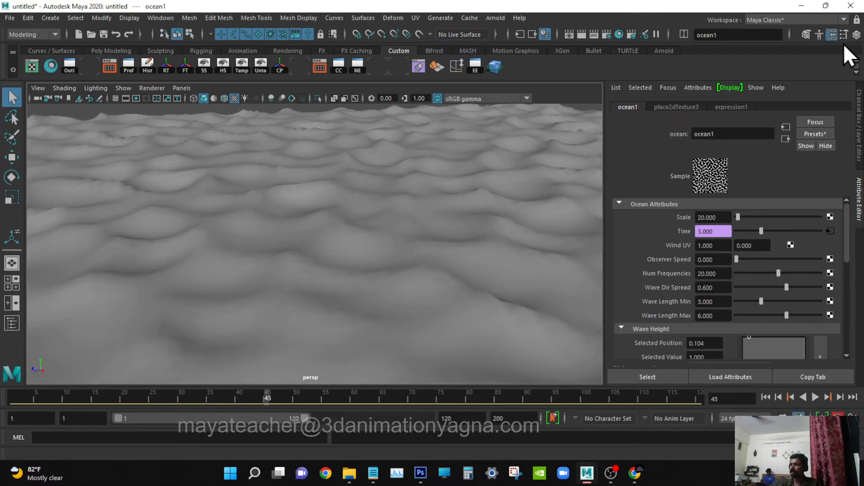
{"action": "left_click", "coordinate": [856, 35]}
{"action": "right_click_drag", "start_coordinate": [492, 231], "coordinate": [490, 239], "text": "alt"}
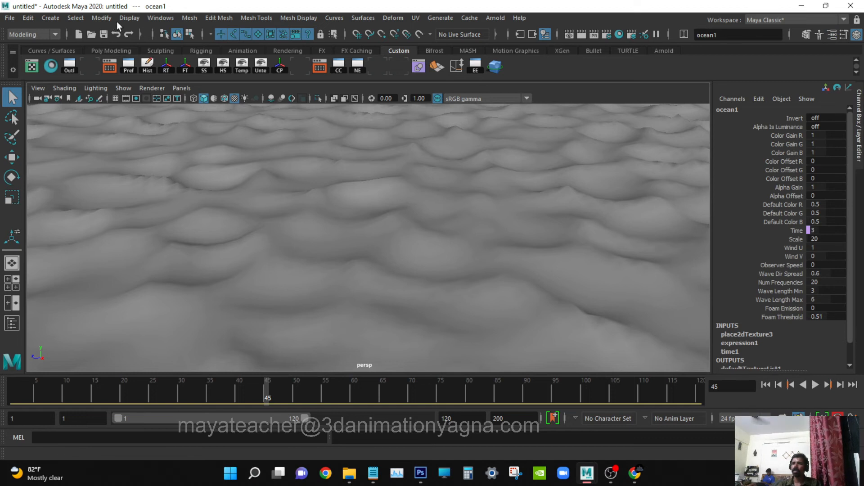
Open the Playblast options and name the movie file TD_riverwater.
{"action": "left_click", "coordinate": [158, 18]}
{"action": "mouse_move", "coordinate": [239, 109]}
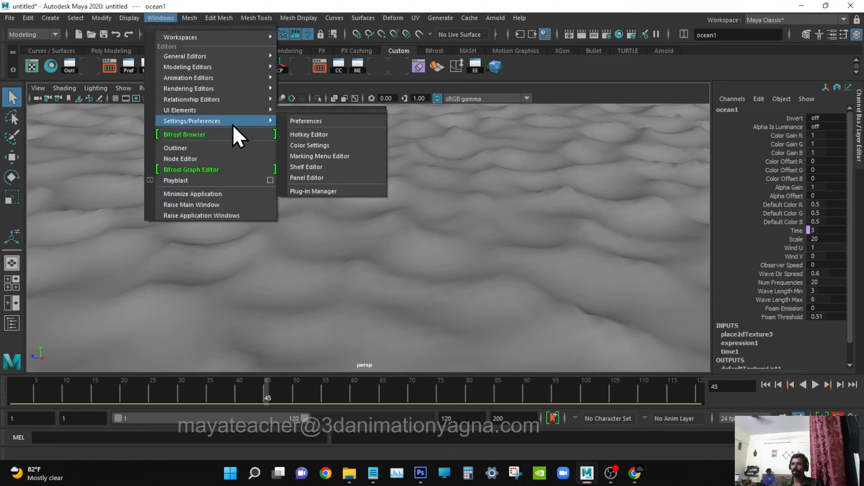
{"action": "left_click", "coordinate": [270, 180]}
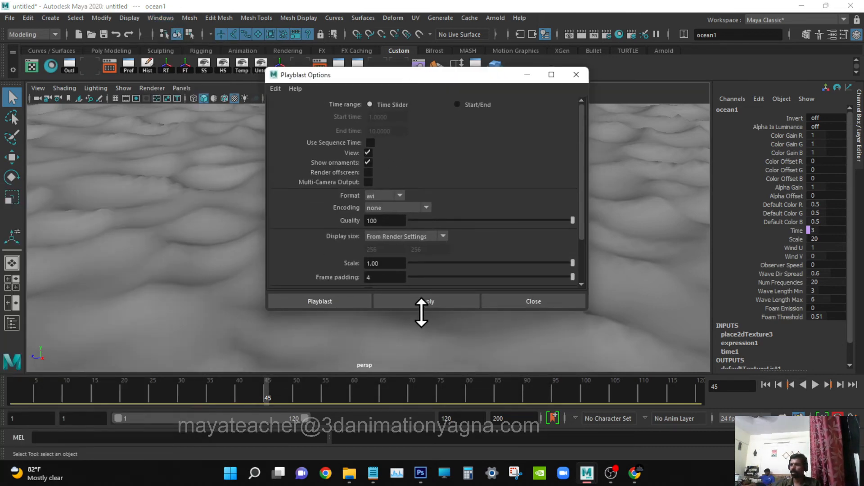
{"action": "left_click_drag", "start_coordinate": [422, 313], "coordinate": [416, 377]}
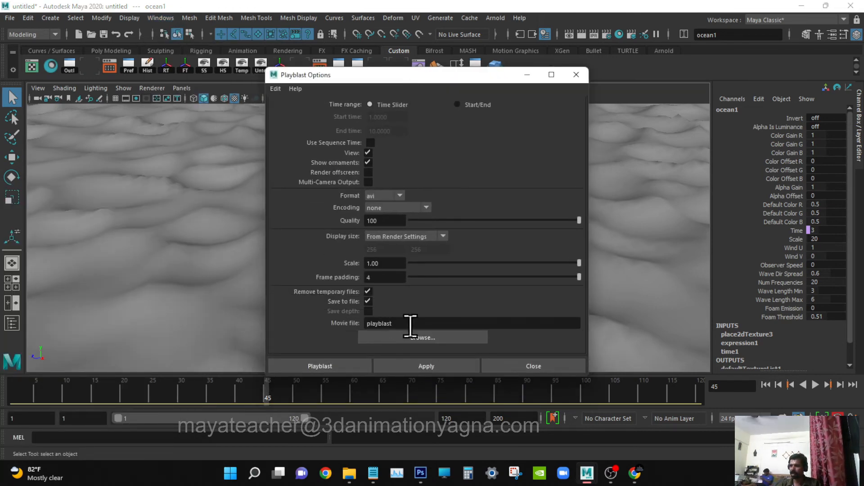
{"action": "left_click_drag", "start_coordinate": [412, 324], "coordinate": [345, 324]}
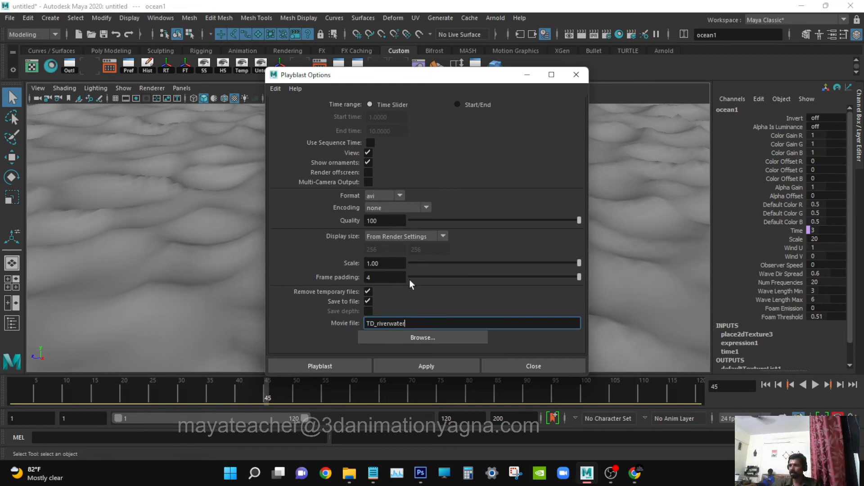
Check the folder where the movie will be saved without changing it, and create the playblast.
{"action": "left_click", "coordinate": [420, 339]}
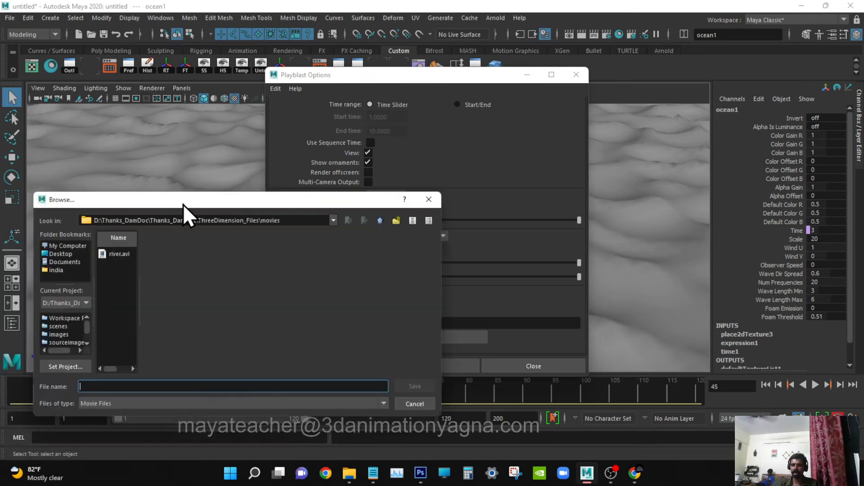
{"action": "left_click_drag", "start_coordinate": [182, 203], "coordinate": [311, 145]}
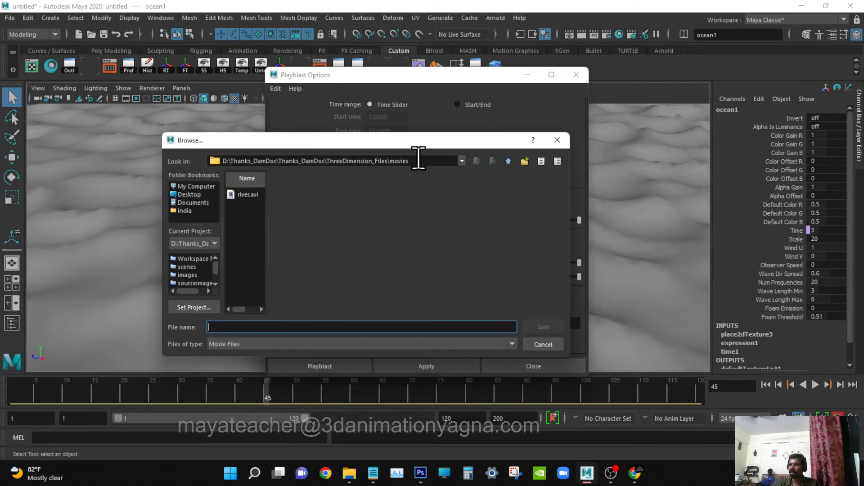
{"action": "left_click", "coordinate": [540, 345]}
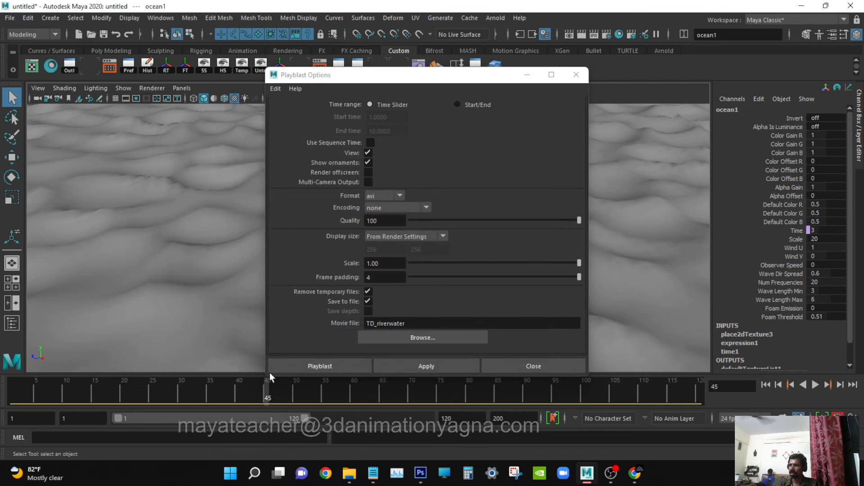
{"action": "left_click", "coordinate": [331, 363]}
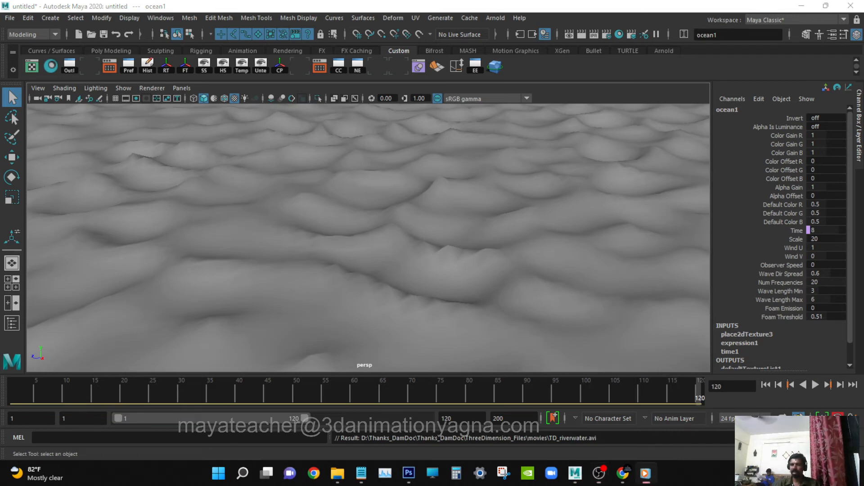
Watch the TD_riverwater playblast in full screen, then exit full screen and close the media player.
{"action": "left_click_drag", "start_coordinate": [71, 77], "coordinate": [444, 77]}
{"action": "mouse_move", "coordinate": [518, 281]}
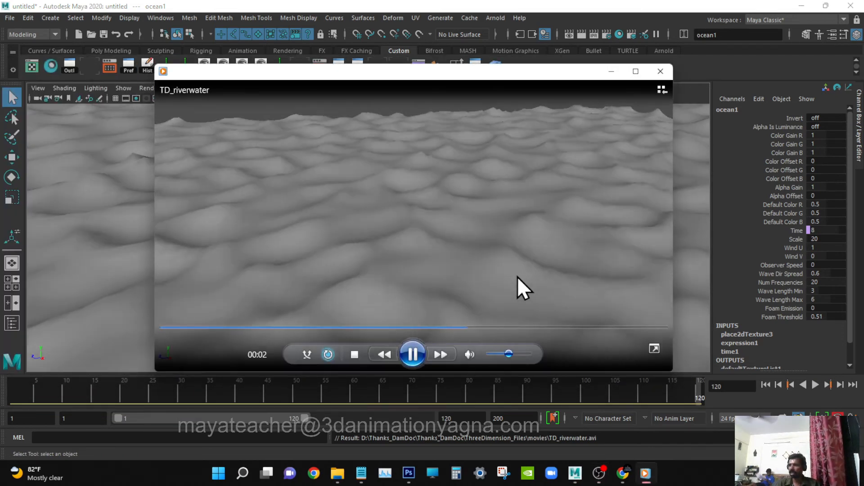
{"action": "left_click", "coordinate": [651, 346]}
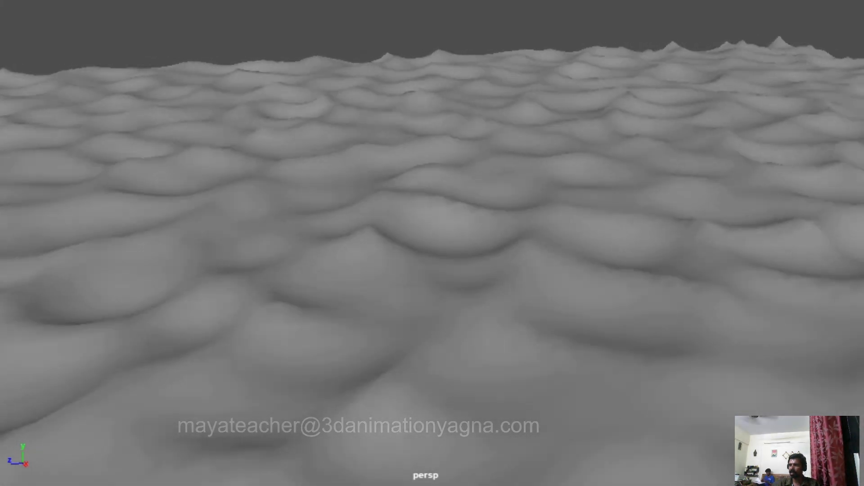
{"action": "mouse_move", "coordinate": [604, 192]}
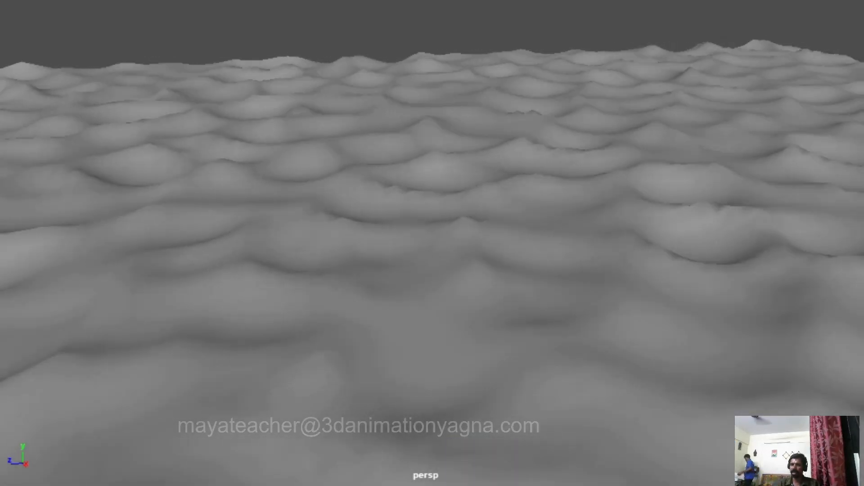
{"action": "mouse_move", "coordinate": [561, 188]}
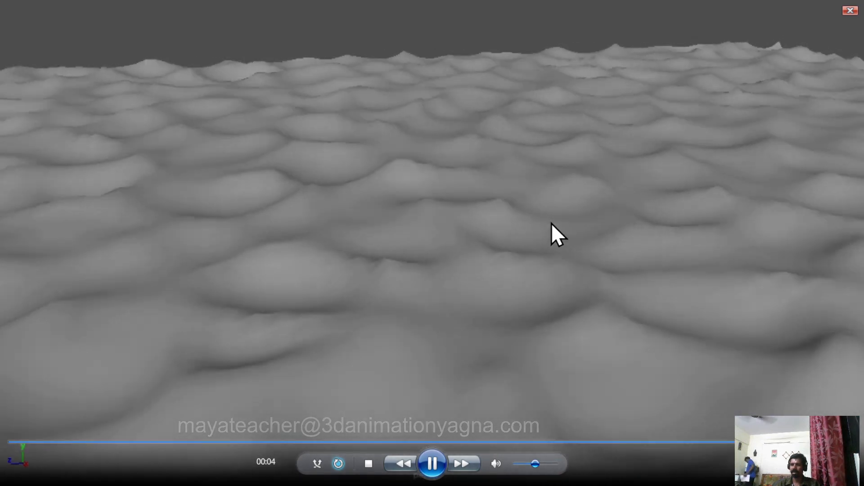
{"action": "double_click", "coordinate": [552, 223]}
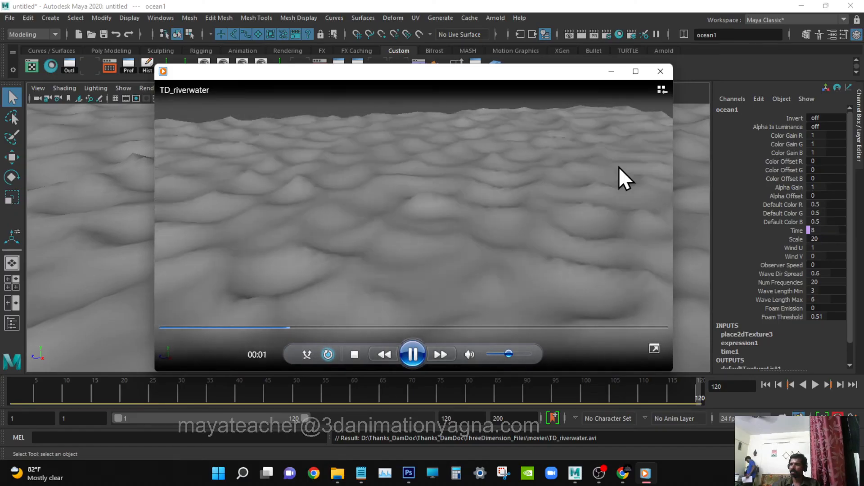
{"action": "left_click", "coordinate": [660, 71]}
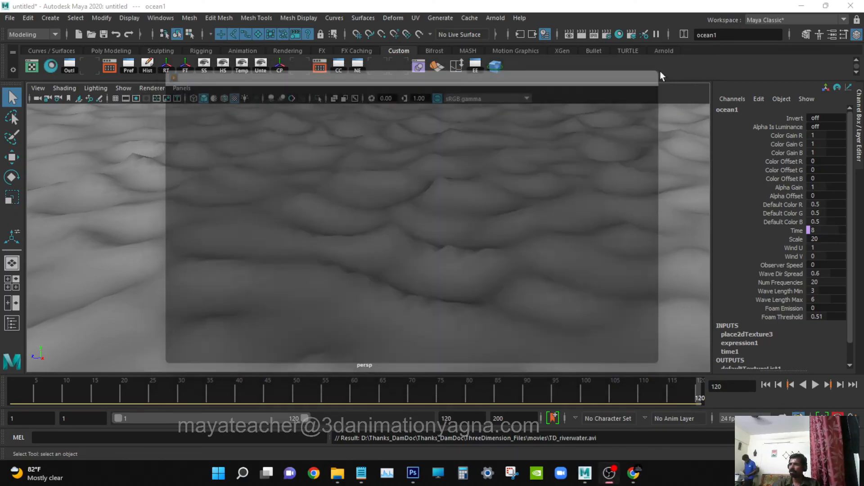
Assign a new Arnold aiStandardSurface material to the water surface.
{"action": "right_click", "coordinate": [337, 194]}
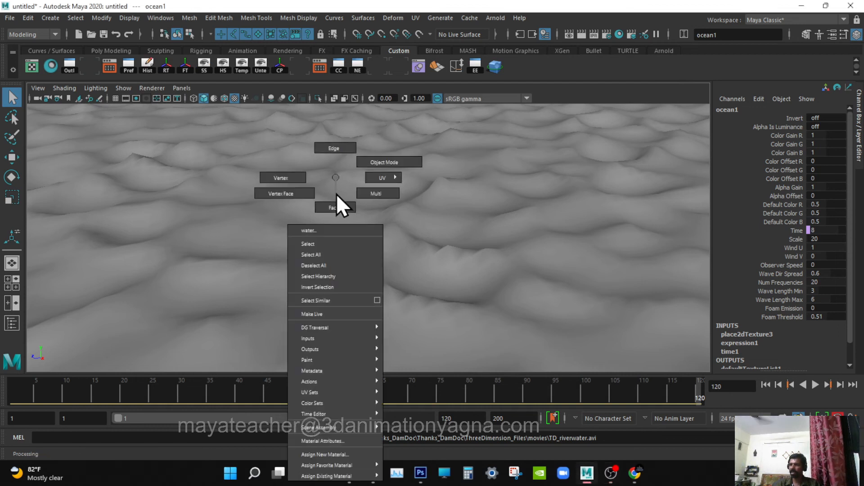
{"action": "left_click", "coordinate": [329, 454]}
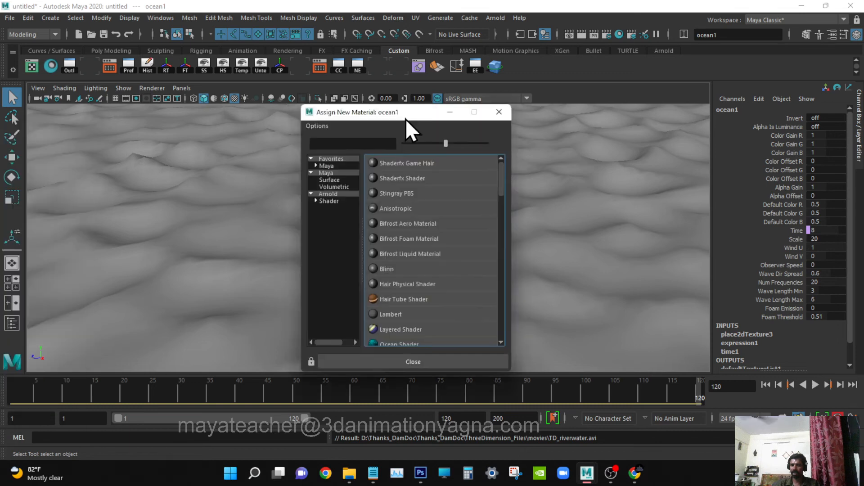
{"action": "scroll", "coordinate": [463, 223], "scroll_direction": "down", "scroll_amount": 3}
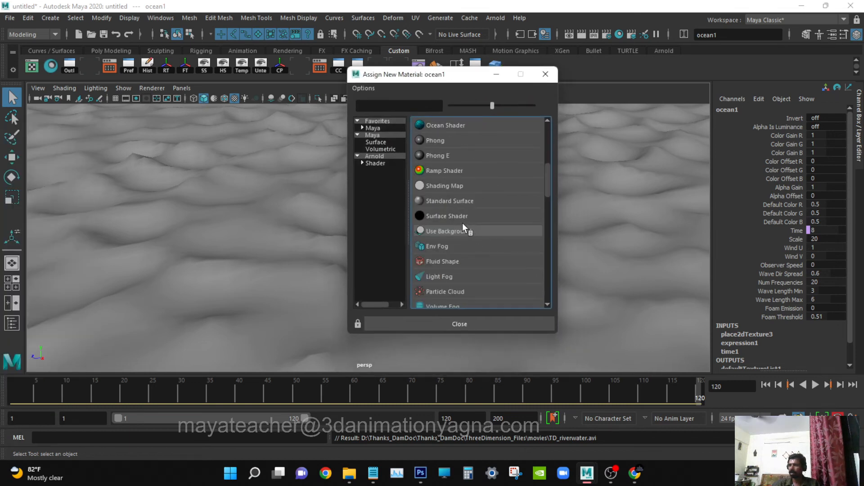
{"action": "left_click", "coordinate": [371, 155]}
{"action": "left_click", "coordinate": [464, 200]}
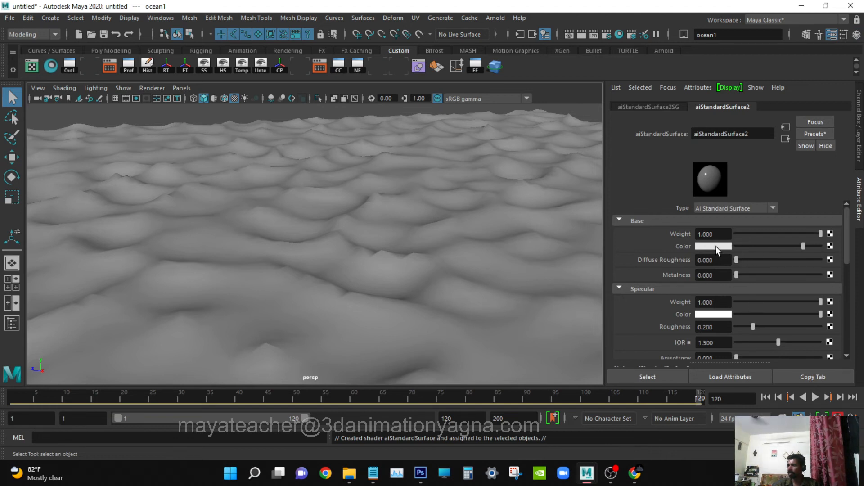
Set the base color of the aiStandardSurface2 material to the dark blue swatch from the color history.
{"action": "left_click", "coordinate": [715, 246]}
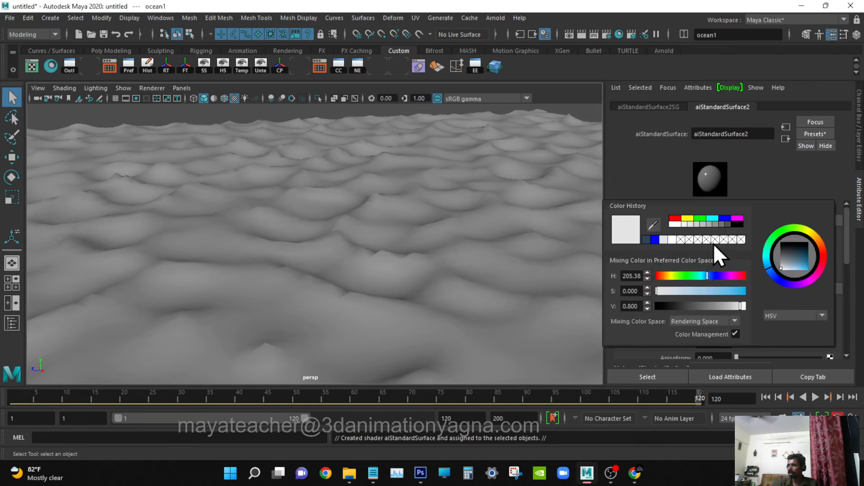
{"action": "left_click", "coordinate": [647, 239]}
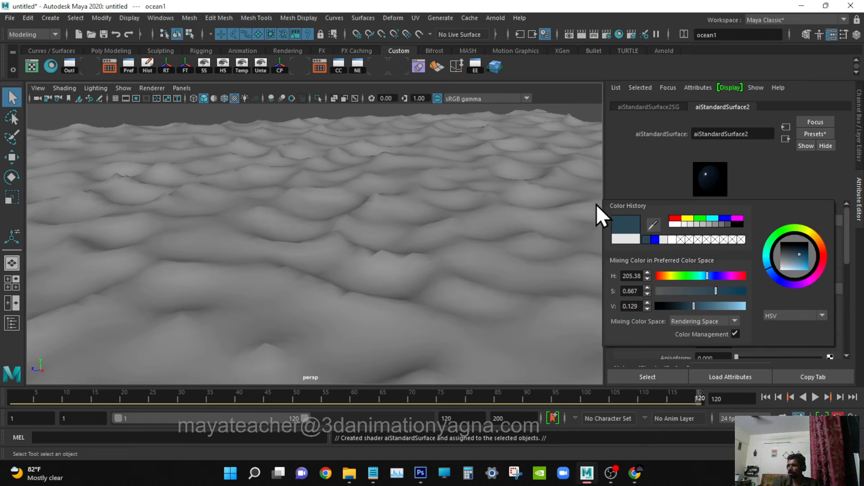
{"action": "left_click", "coordinate": [832, 35]}
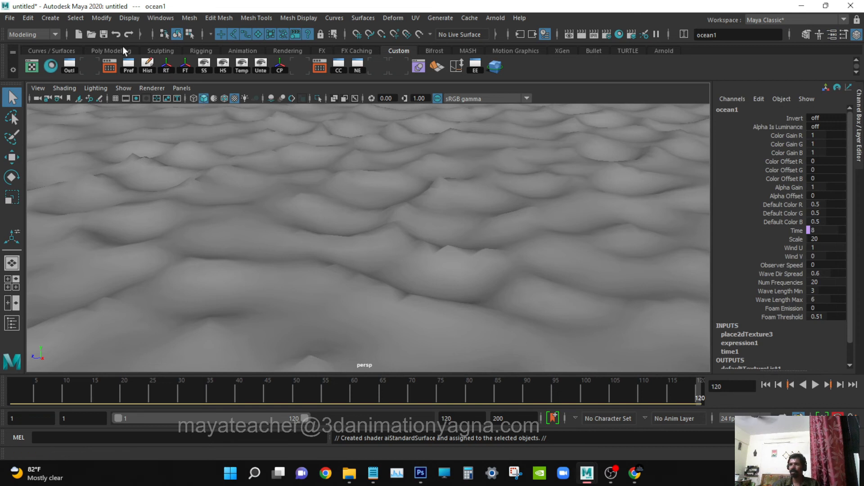
Add an Arnold Skydome Light to the scene and look through its shape attributes.
{"action": "left_click", "coordinate": [486, 18]}
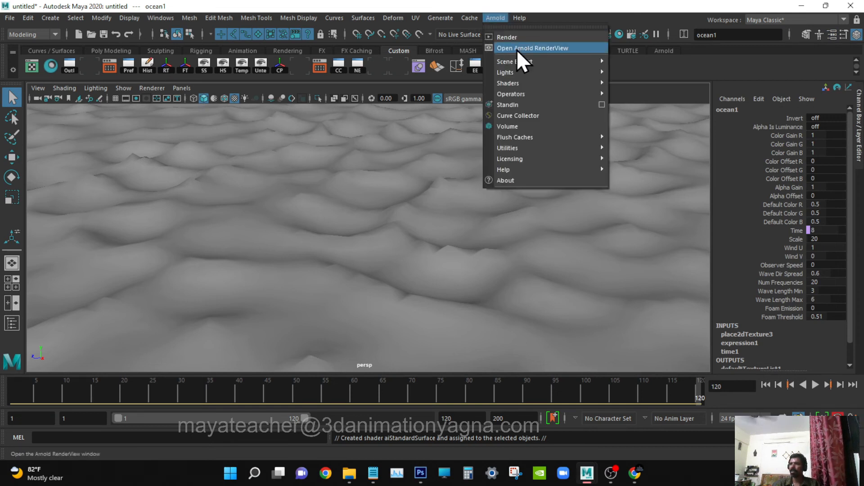
{"action": "mouse_move", "coordinate": [519, 71]}
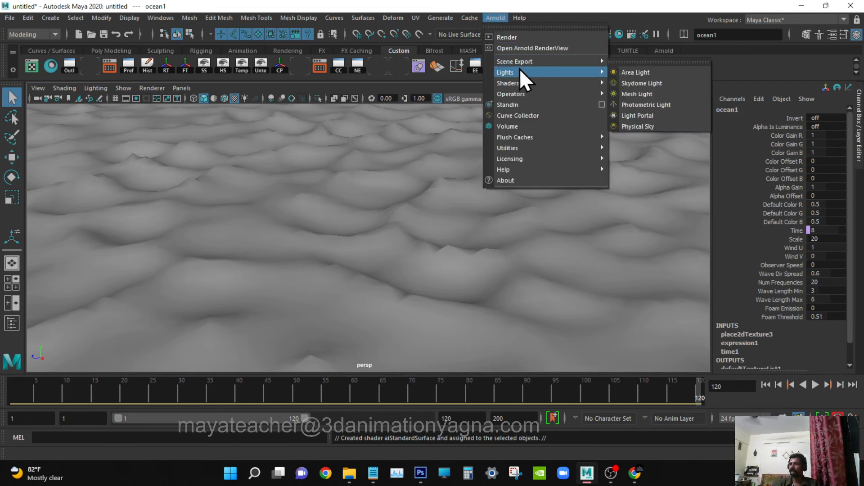
{"action": "left_click", "coordinate": [642, 83]}
{"action": "key", "text": "ctrl+a"}
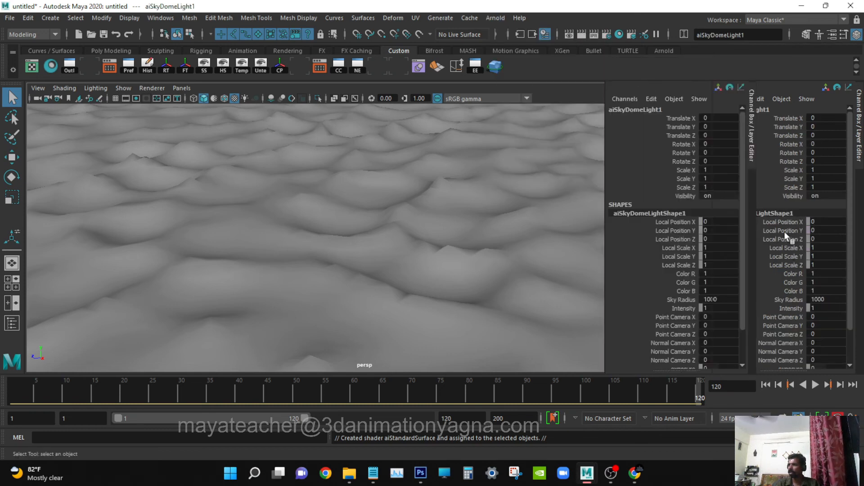
{"action": "scroll", "coordinate": [725, 301], "scroll_direction": "down", "scroll_amount": 3}
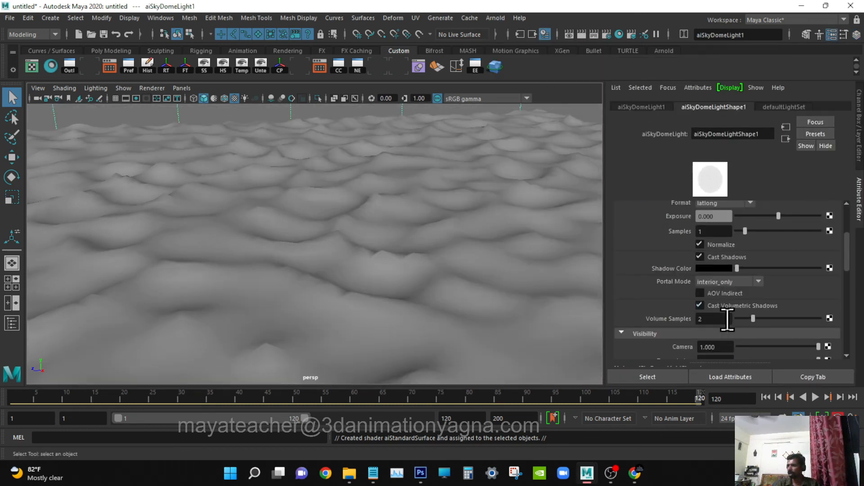
{"action": "left_click", "coordinate": [718, 246]}
{"action": "left_click", "coordinate": [830, 36]}
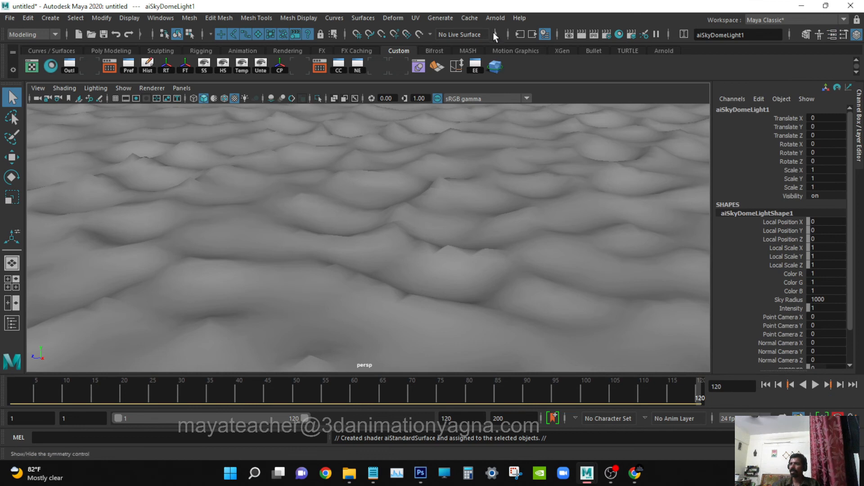
Select the water plane and assign the dark blue aiStandardSurface2 material to it through the Hypershade.
{"action": "left_click", "coordinate": [293, 173]}
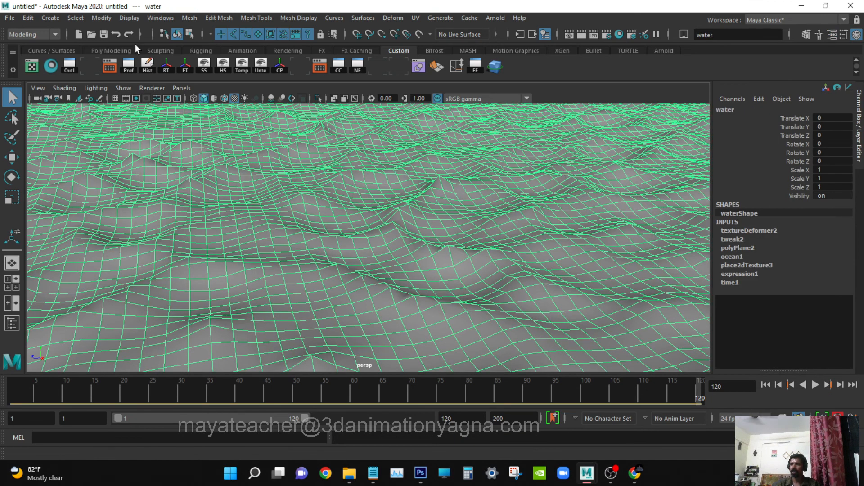
{"action": "left_click", "coordinate": [166, 17]}
{"action": "mouse_move", "coordinate": [205, 80]}
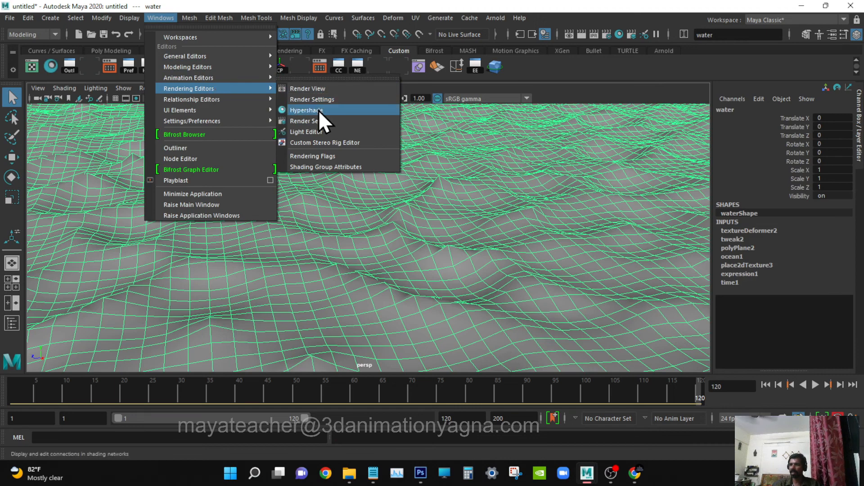
{"action": "left_click", "coordinate": [318, 110]}
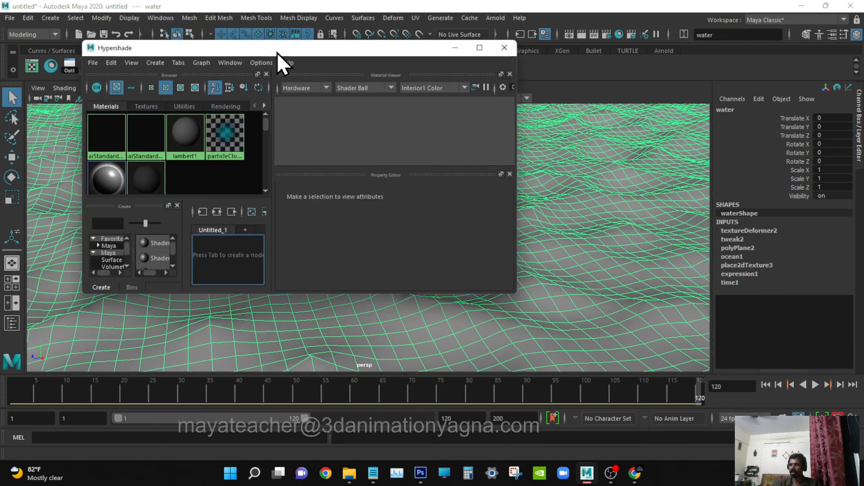
{"action": "left_click_drag", "start_coordinate": [279, 48], "coordinate": [522, 109]}
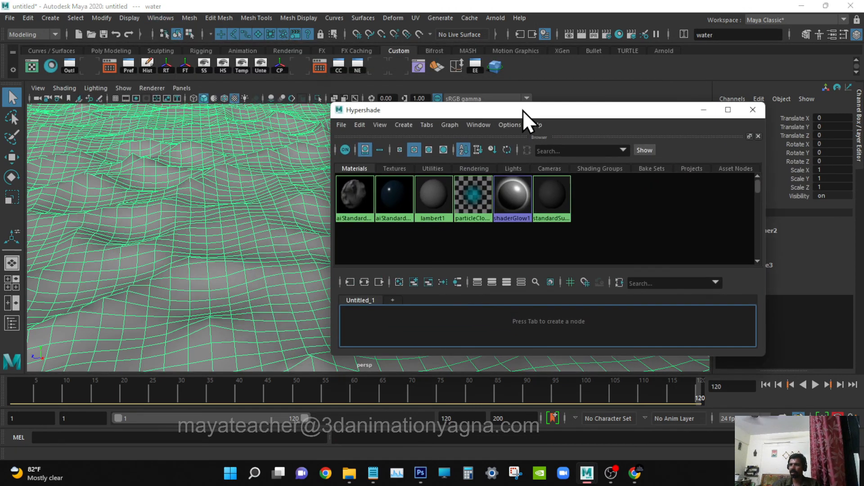
{"action": "left_click", "coordinate": [235, 190]}
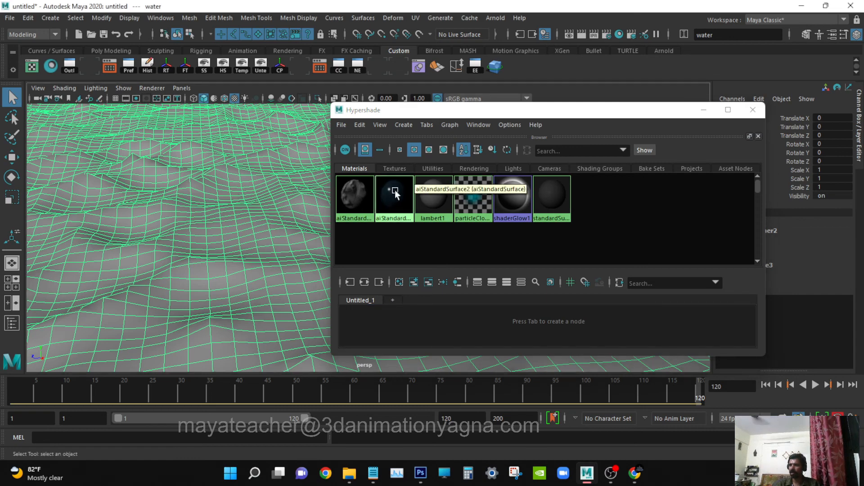
{"action": "right_click_drag", "start_coordinate": [392, 192], "coordinate": [389, 162]}
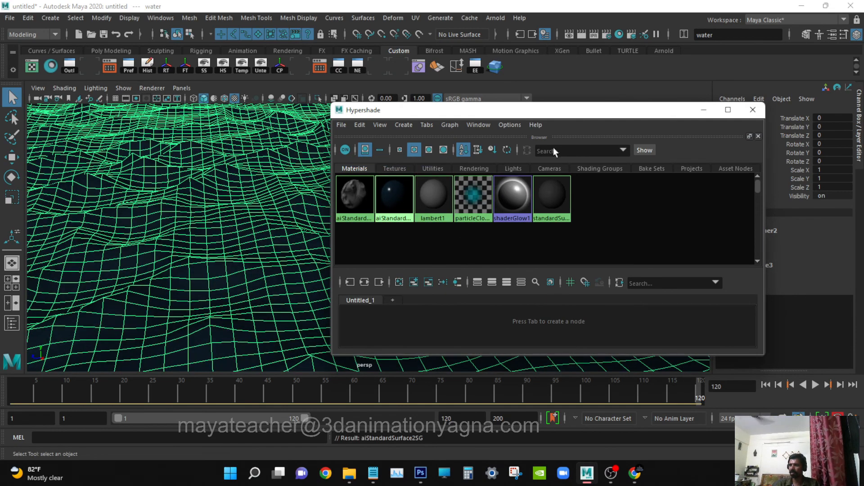
{"action": "left_click", "coordinate": [751, 108]}
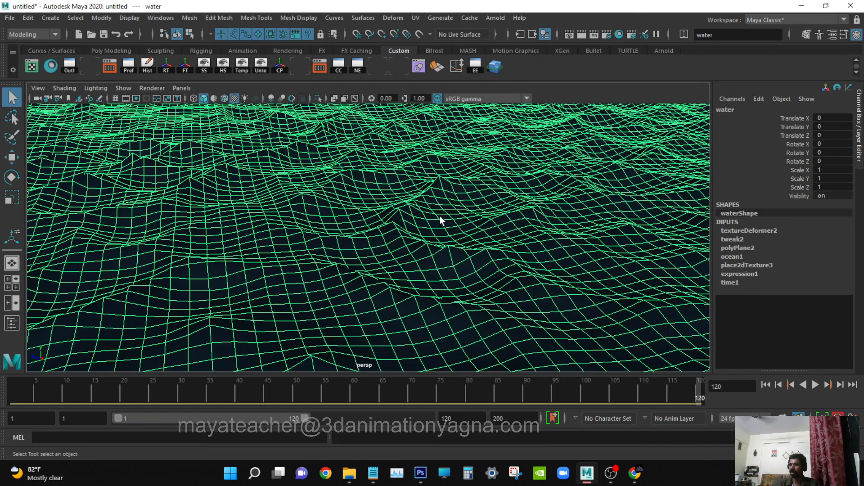
Render the water surface from the perspective camera in the Arnold RenderView.
{"action": "left_click", "coordinate": [496, 18]}
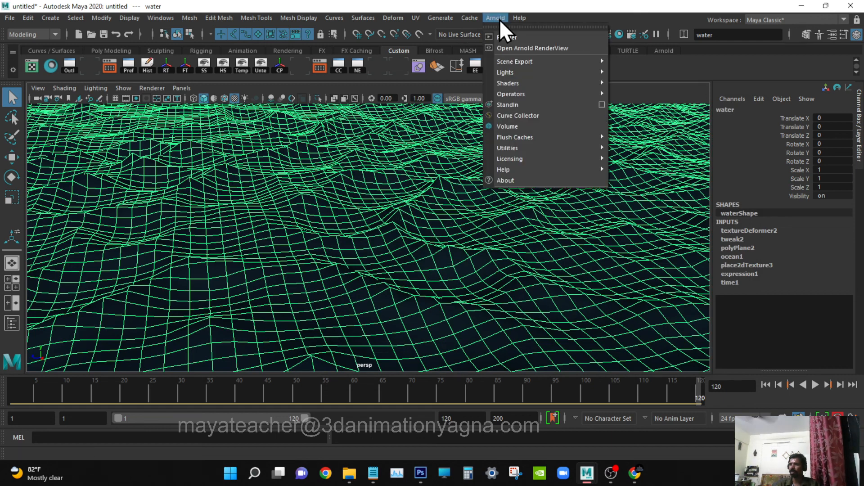
{"action": "left_click", "coordinate": [520, 47]}
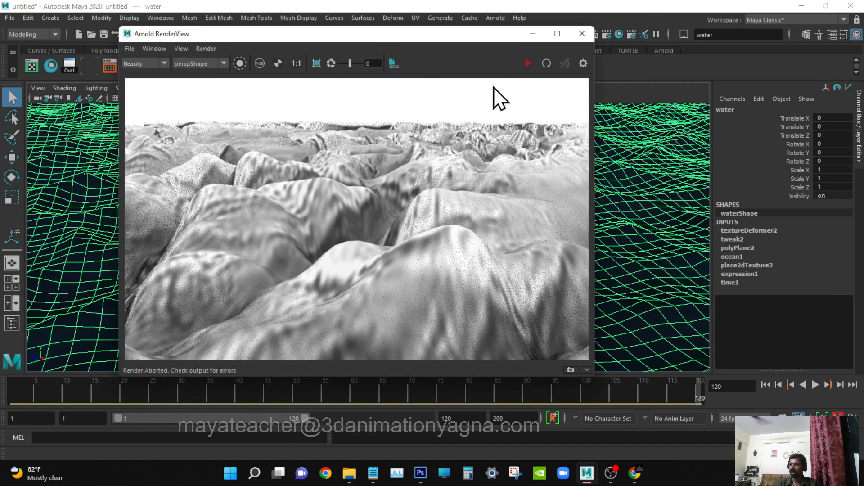
{"action": "left_click", "coordinate": [528, 64]}
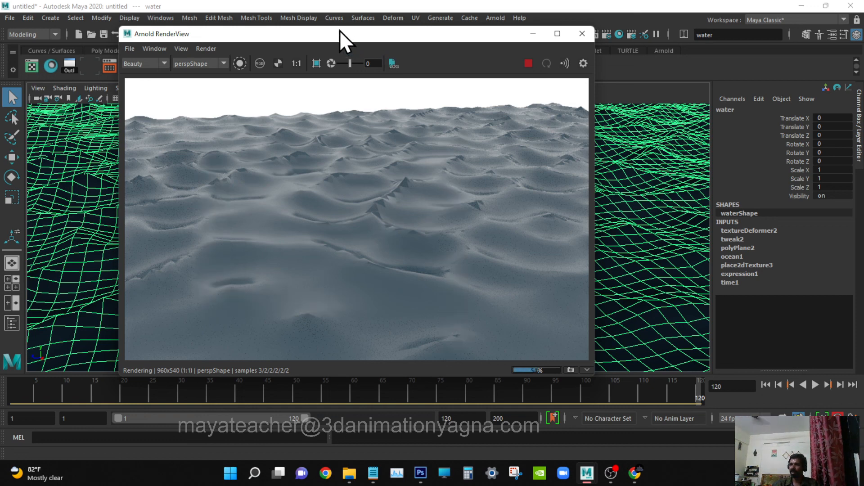
{"action": "left_click_drag", "start_coordinate": [407, 40], "coordinate": [369, 38]}
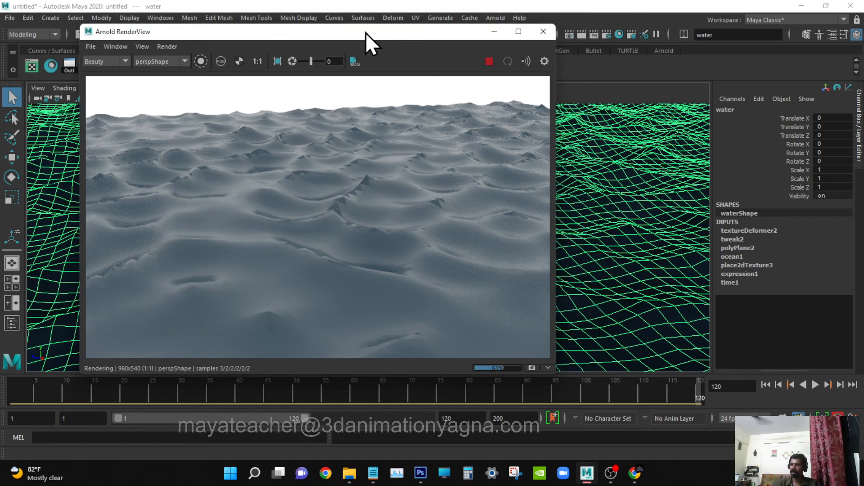